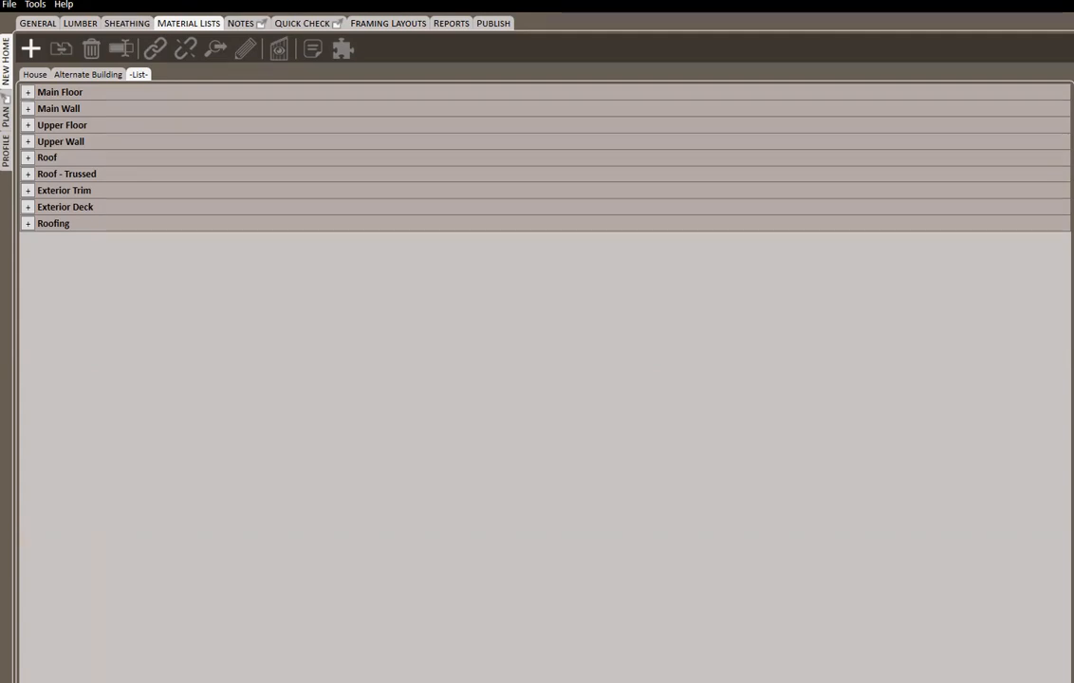
In the profile's Roof Decking Kit, edit the Roofing Underlayment component to use 34"X70' GRACE ULTRA™ as its initial product family
click(7, 147)
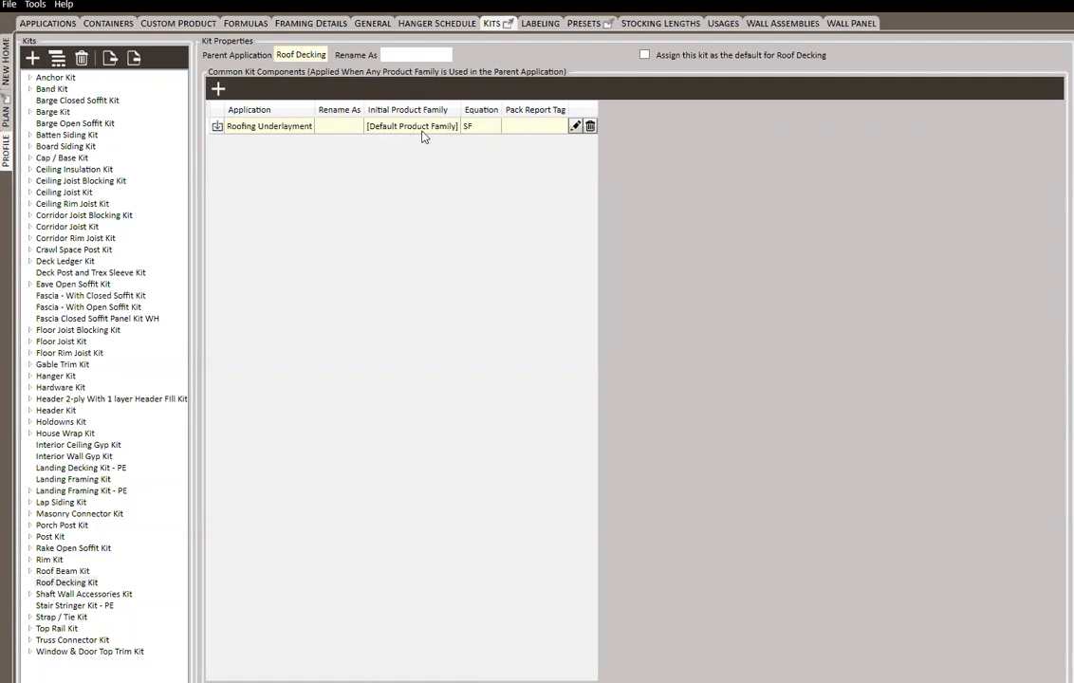
click(576, 126)
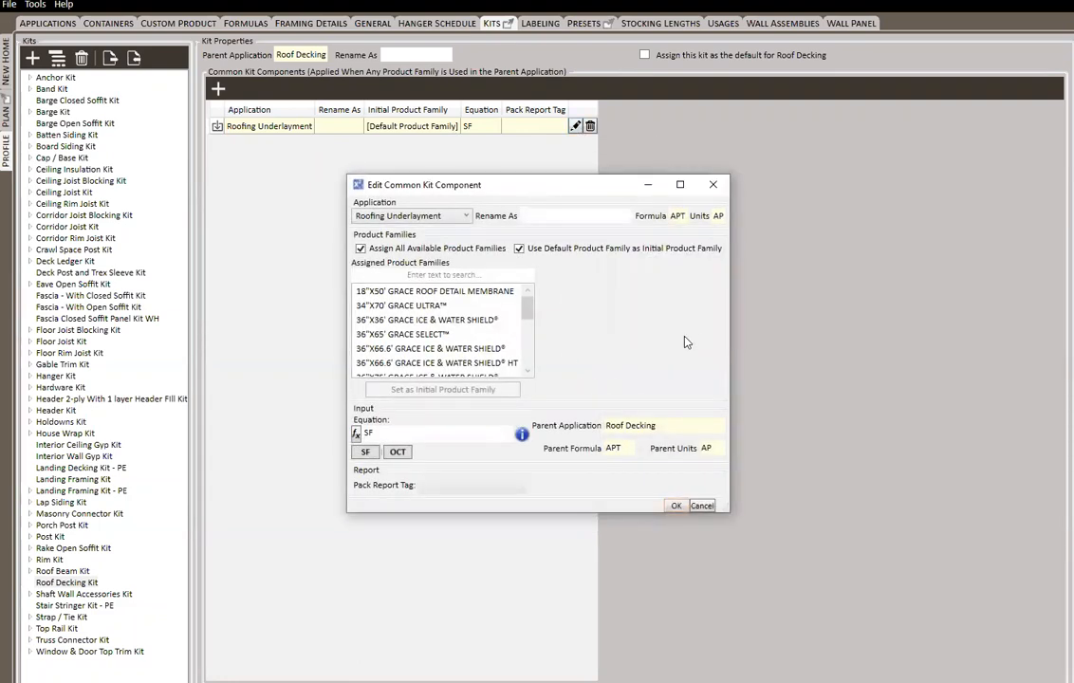
click(410, 305)
right_click(427, 307)
click(471, 315)
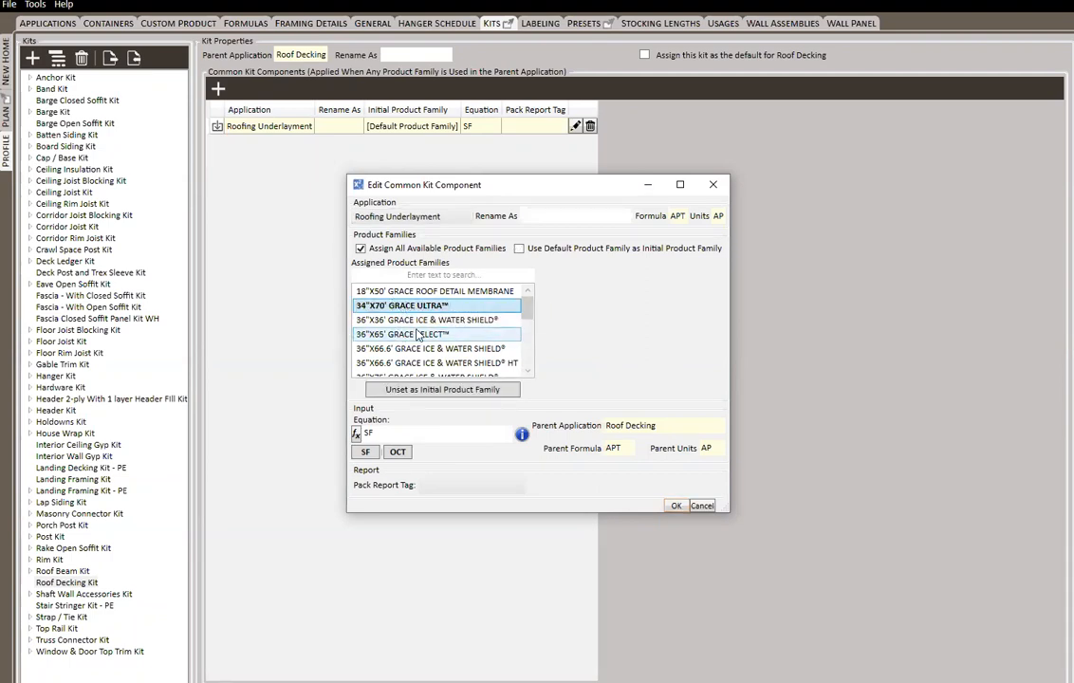
Restore the default product family as the initial family for Roofing Underlayment and accept the component settings
scroll(408, 336, down, 5)
click(528, 251)
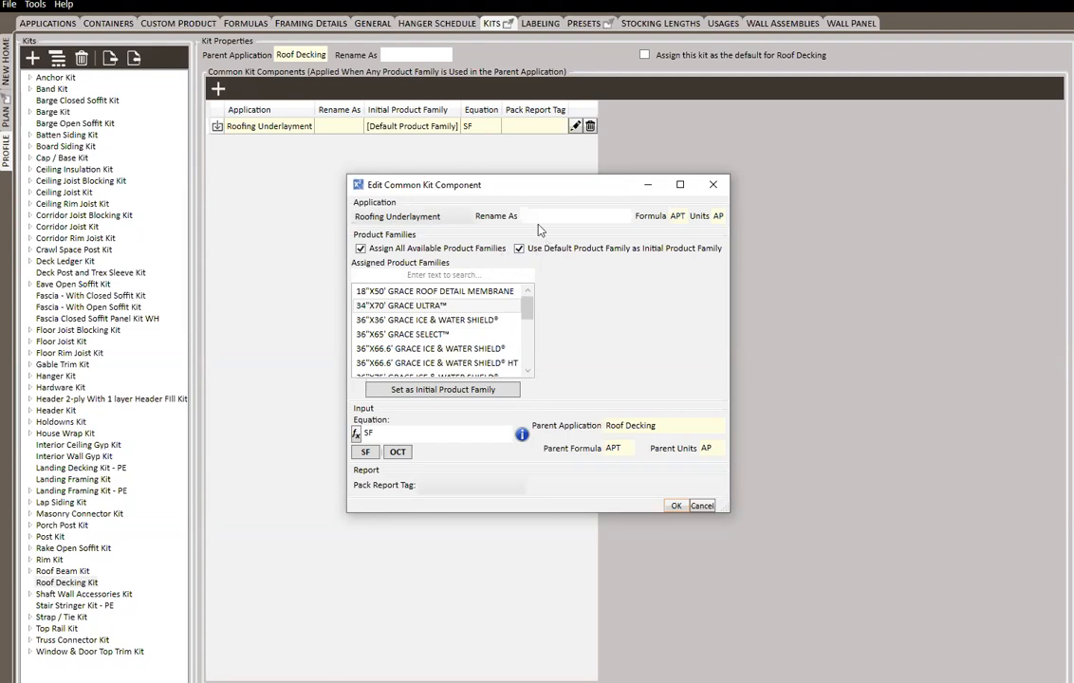
click(519, 249)
click(519, 247)
click(676, 505)
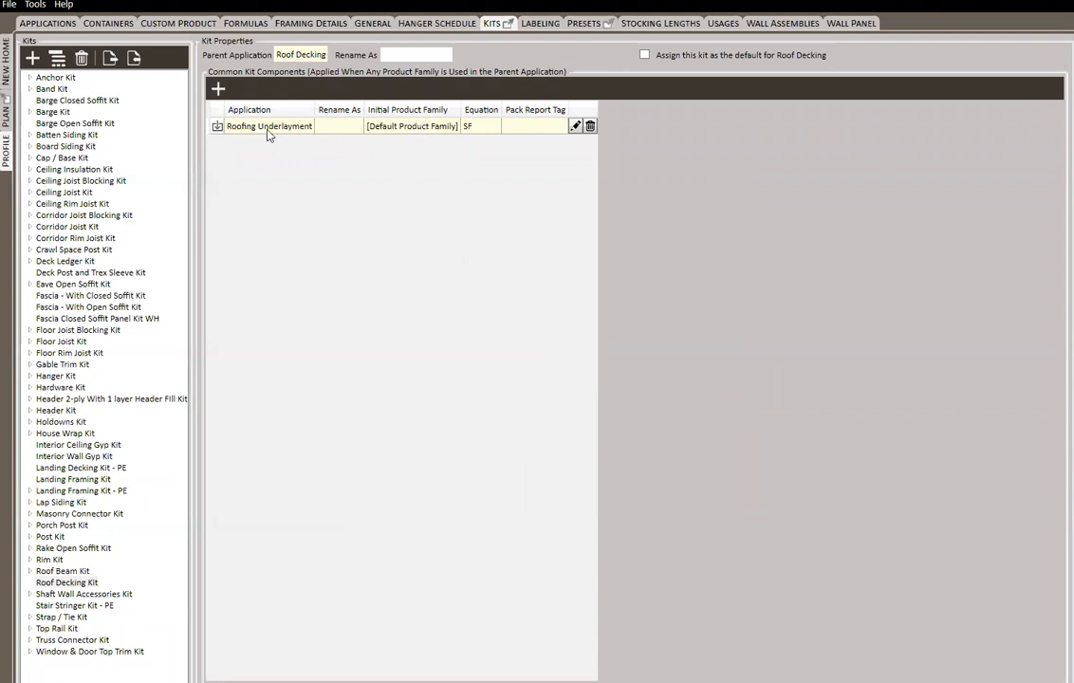
In the profile's usages, make Roll 15# Felt (4 sq.) the Soft default product family for Roofing Underlayment
click(721, 24)
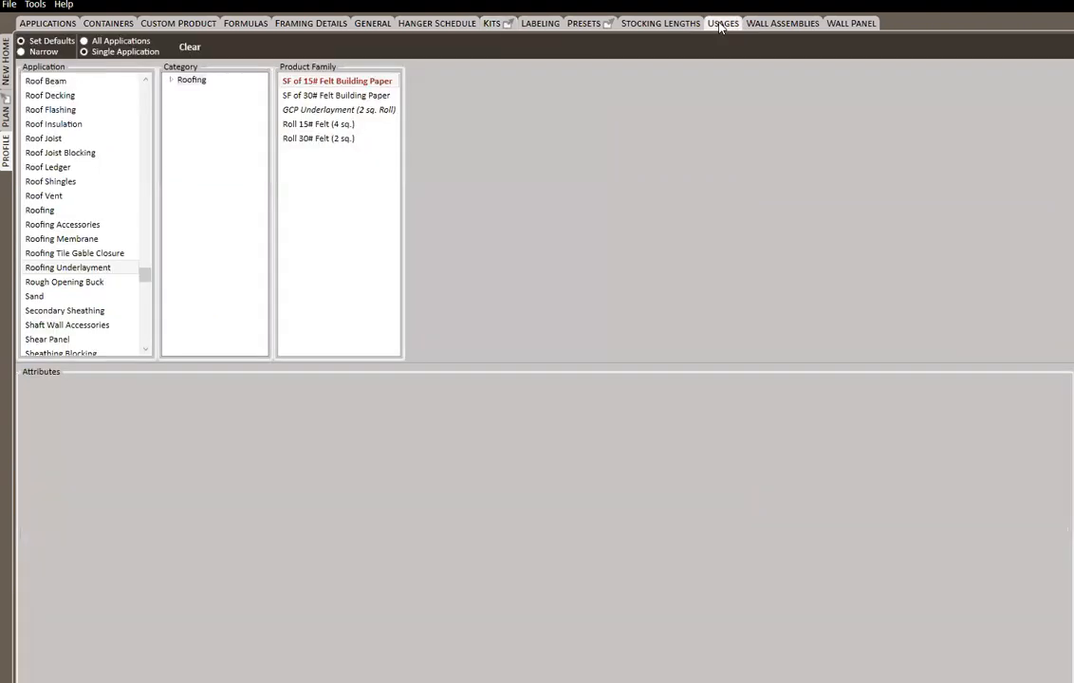
click(87, 269)
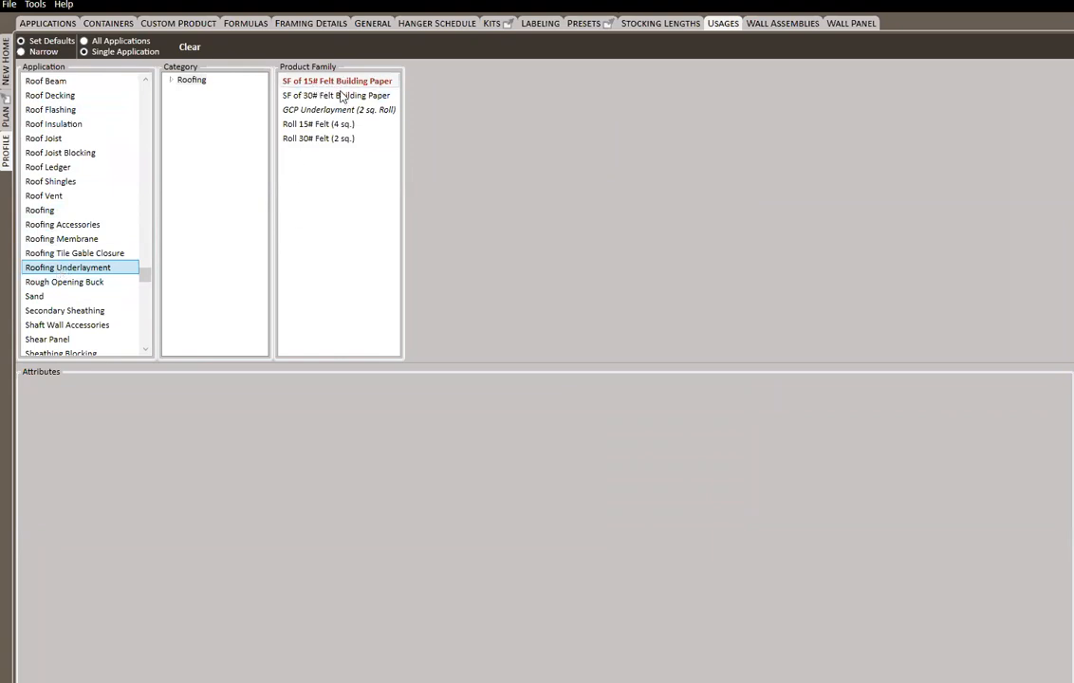
right_click(335, 124)
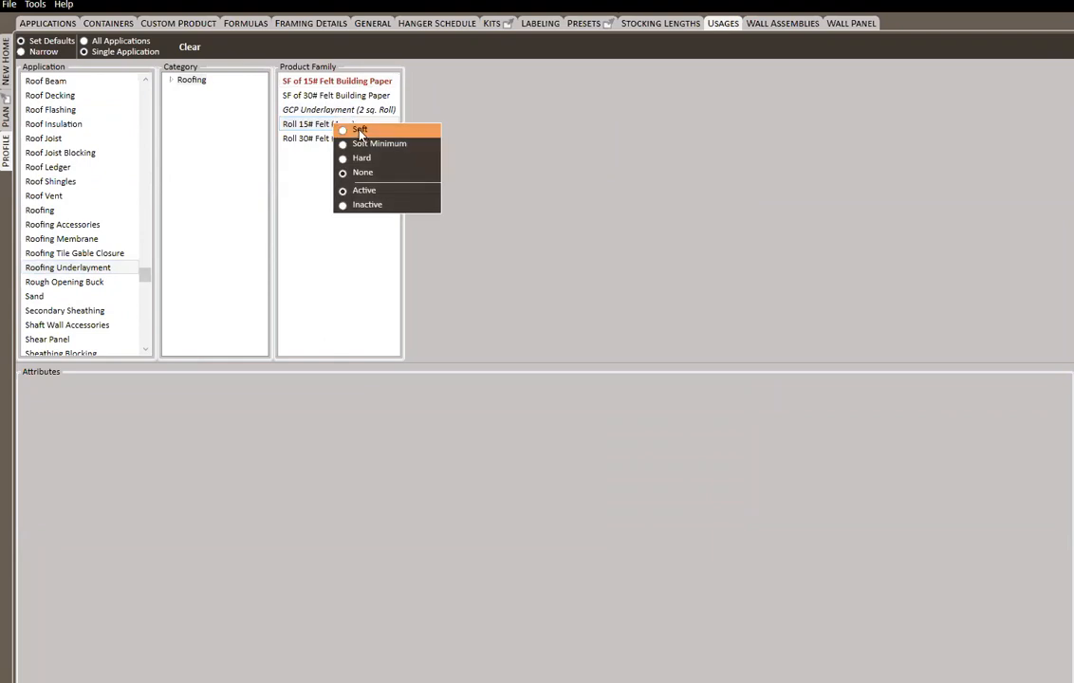
click(360, 131)
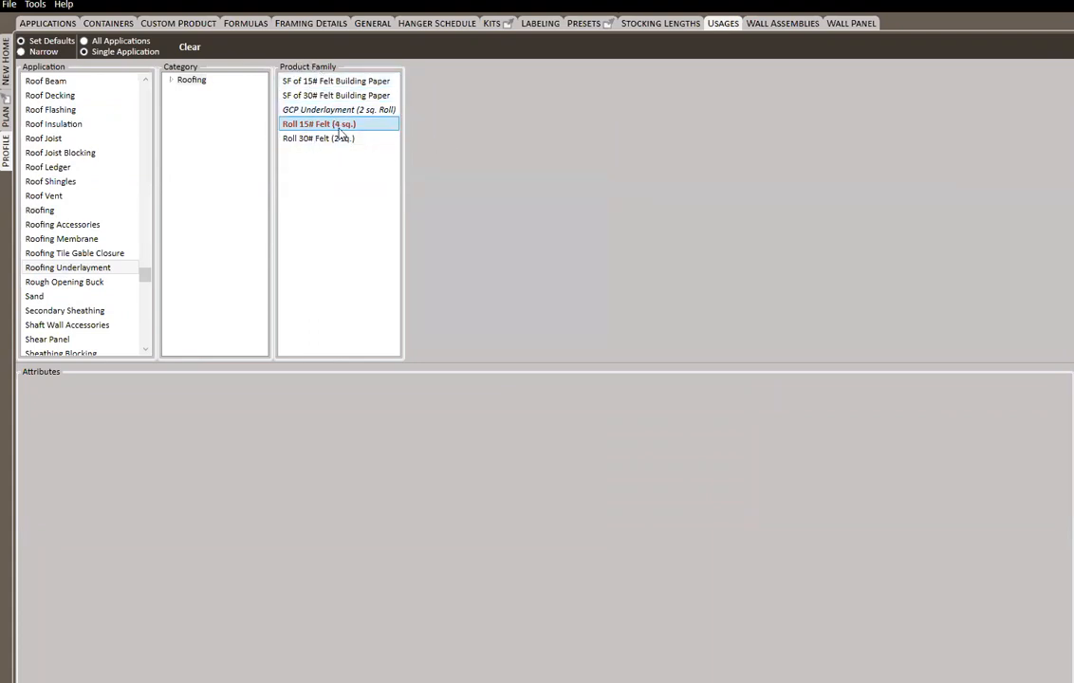
Review the Roofing Underlayment component settings in the Roof Decking Kit and close them without changes
click(493, 22)
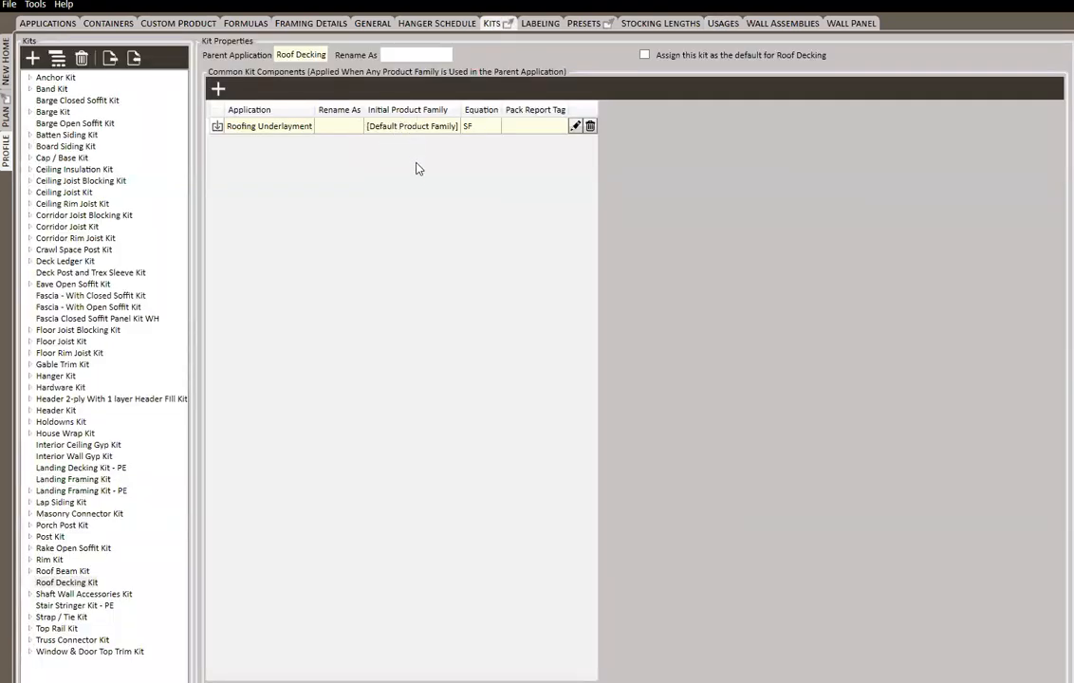
click(575, 126)
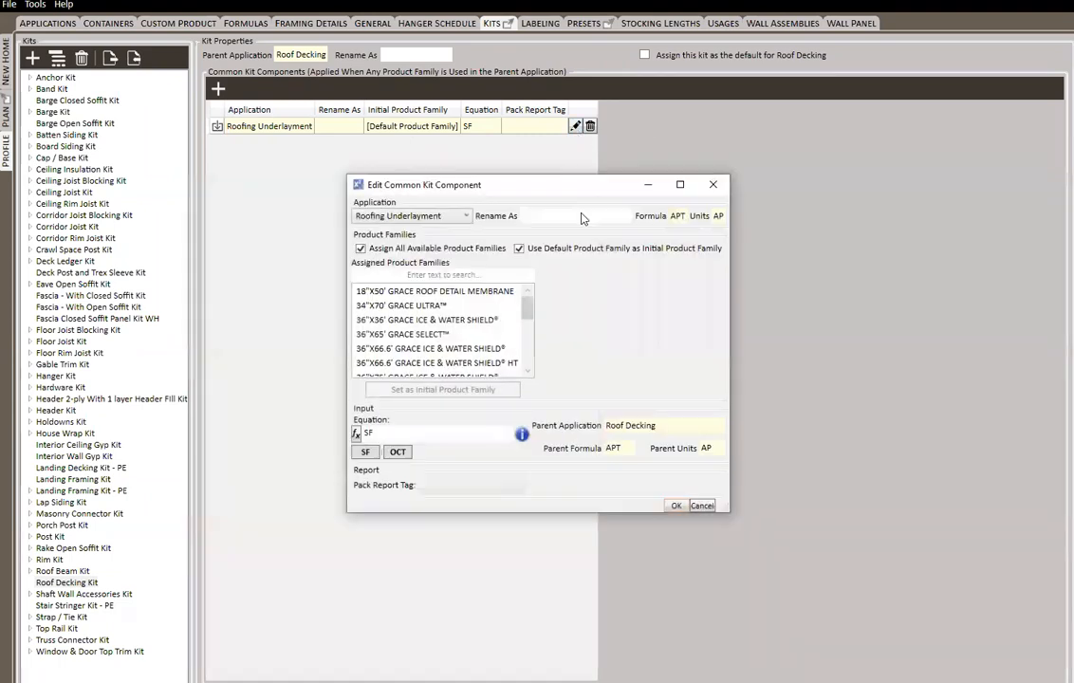
click(713, 187)
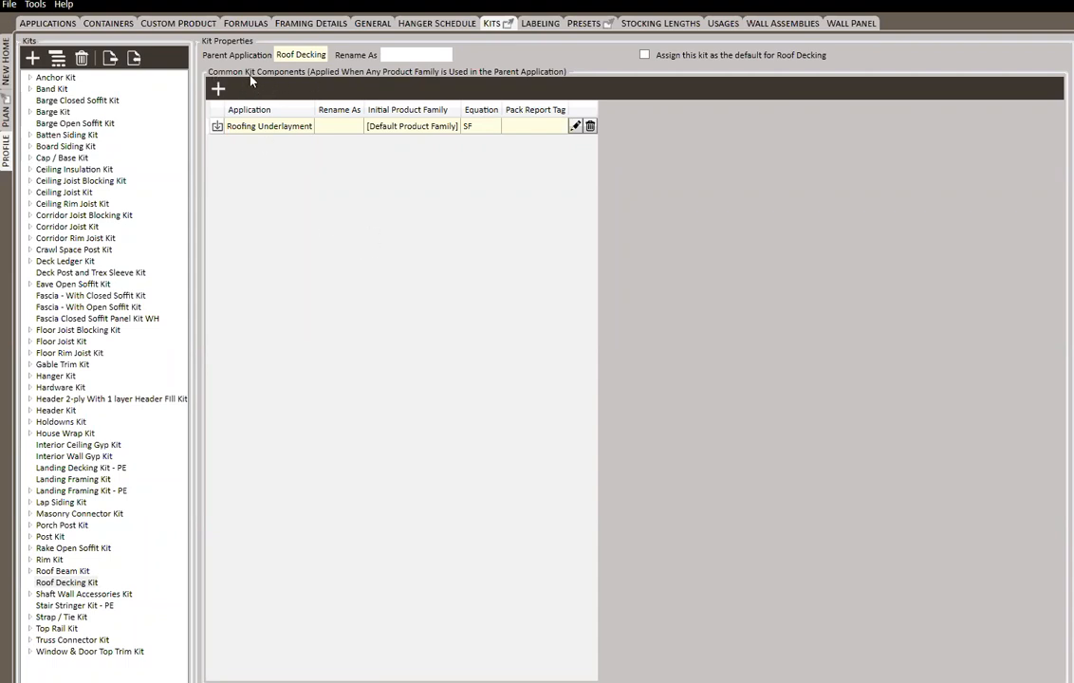
Start a new Roof Decking Kit component with the Generic Q/L application, renamed as Roof Bracing
click(219, 89)
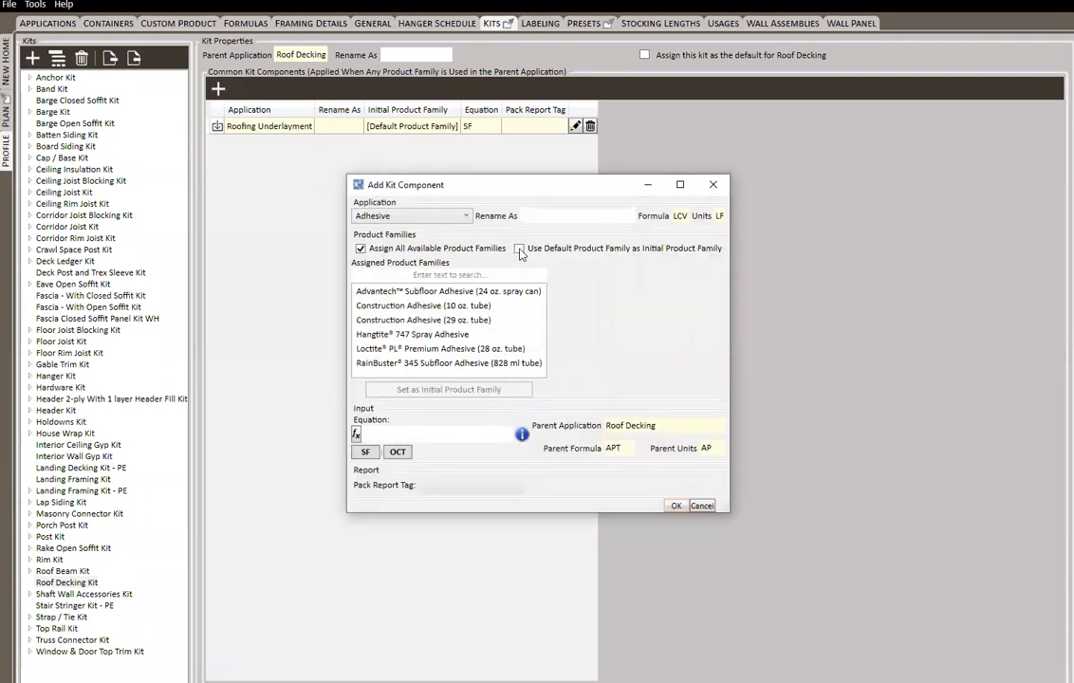
click(465, 217)
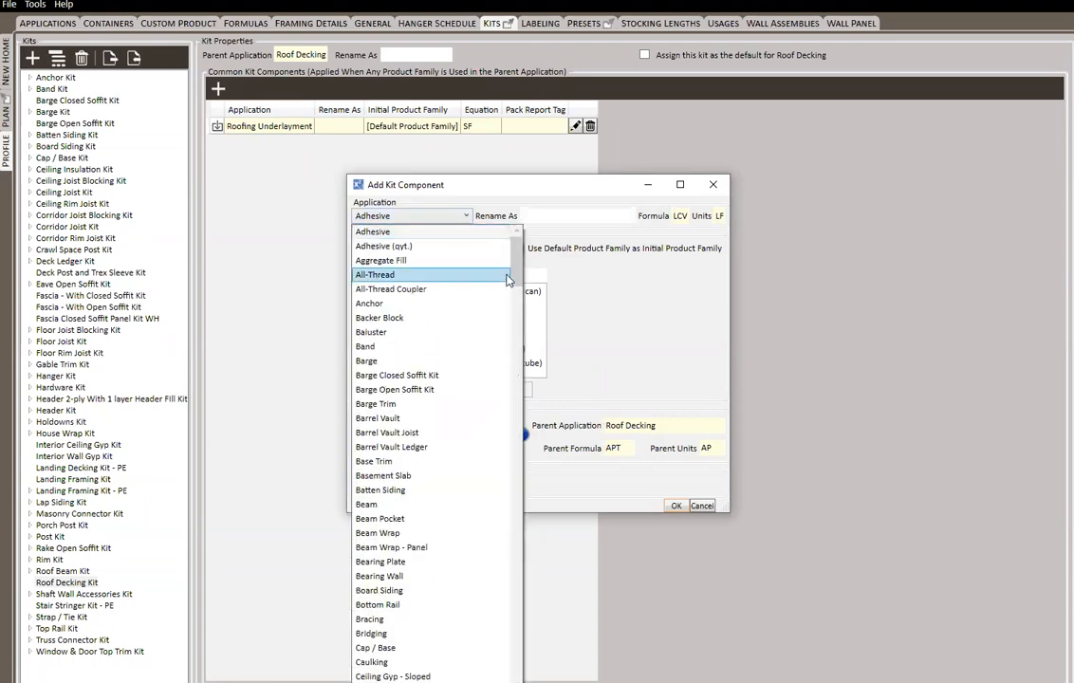
drag(517, 257, 518, 448)
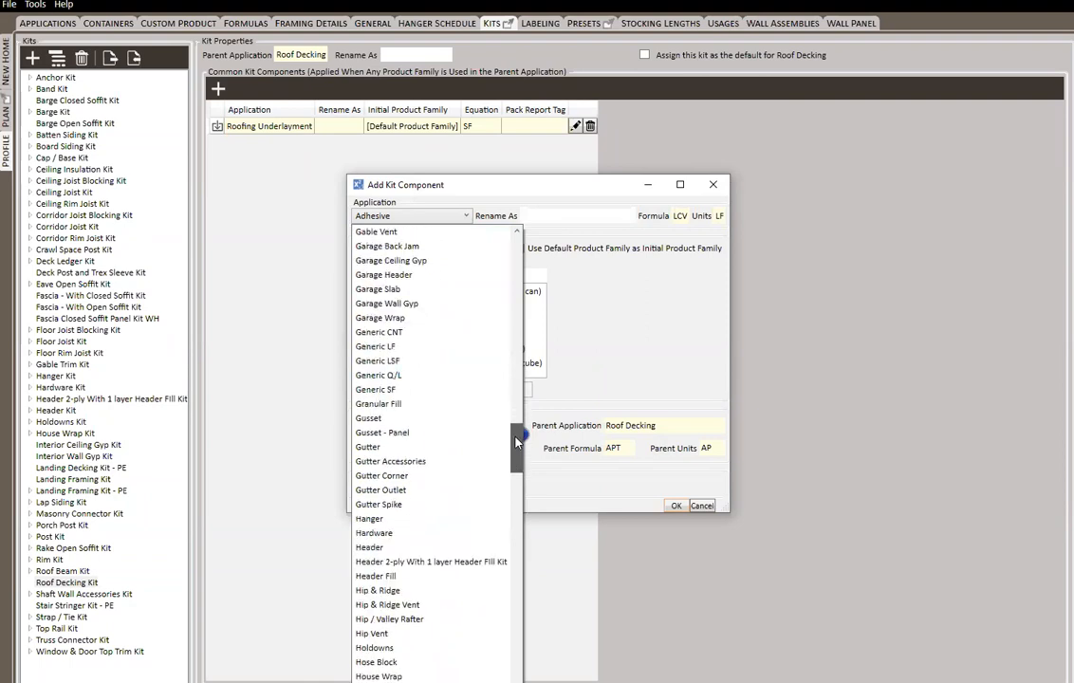
click(407, 376)
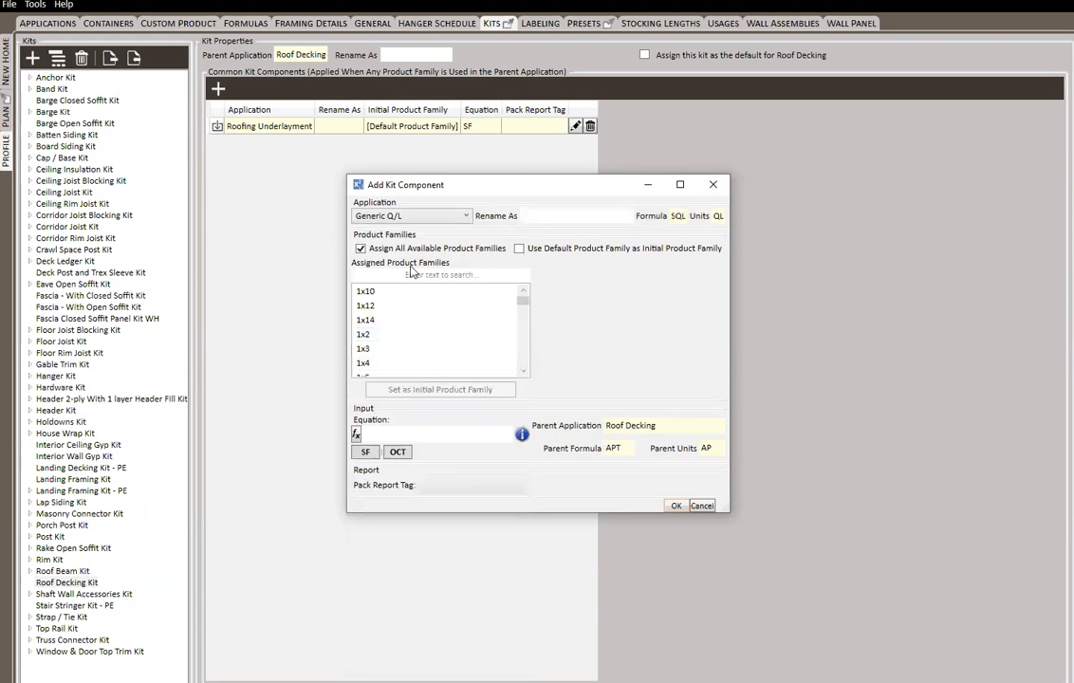
click(546, 217)
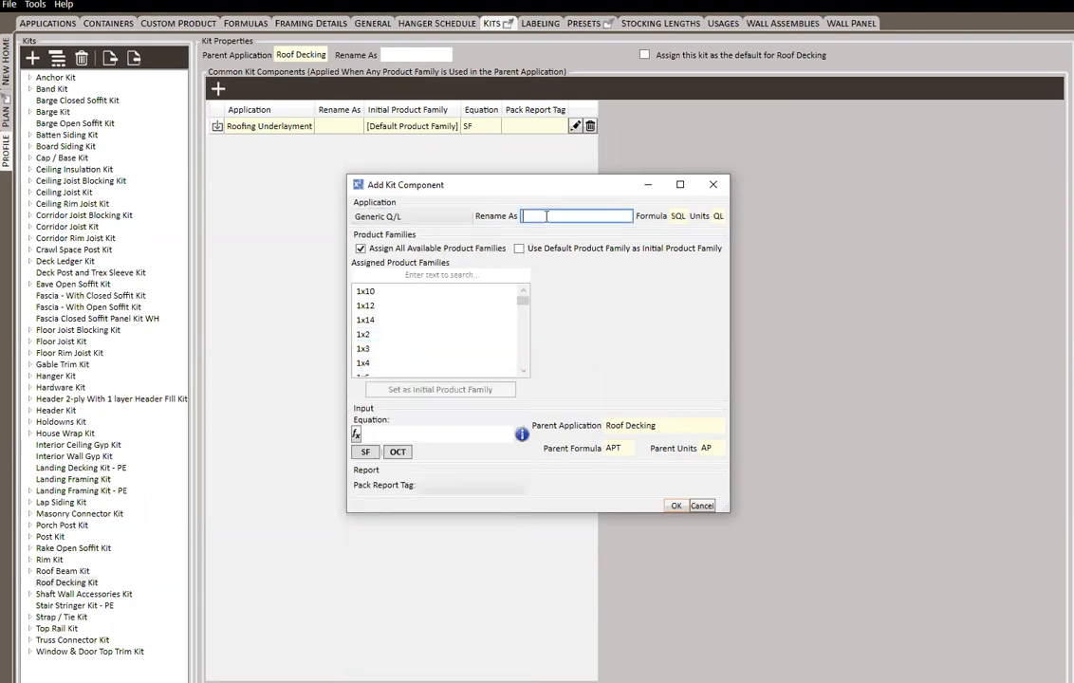
text(Roof Bracing)
key(Tab)
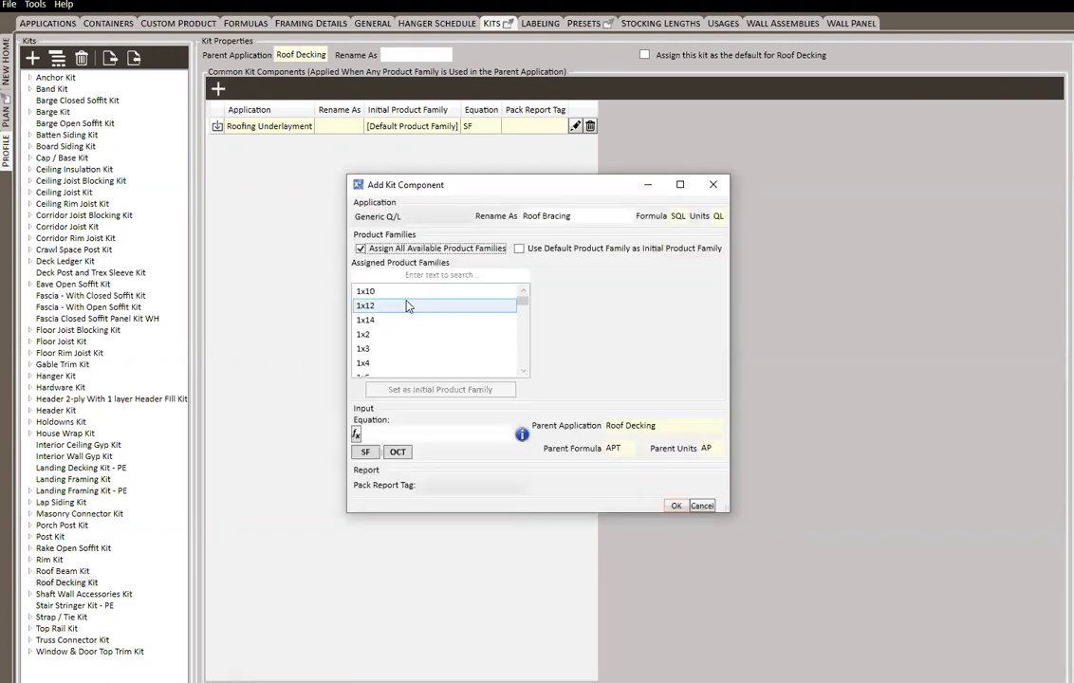
Turn off assigning all available product families and assign only 2x4, 2x6 and 1x4 to Roof Bracing
scroll(408, 313, down, 4)
scroll(410, 321, up, 4)
scroll(413, 323, down, 12)
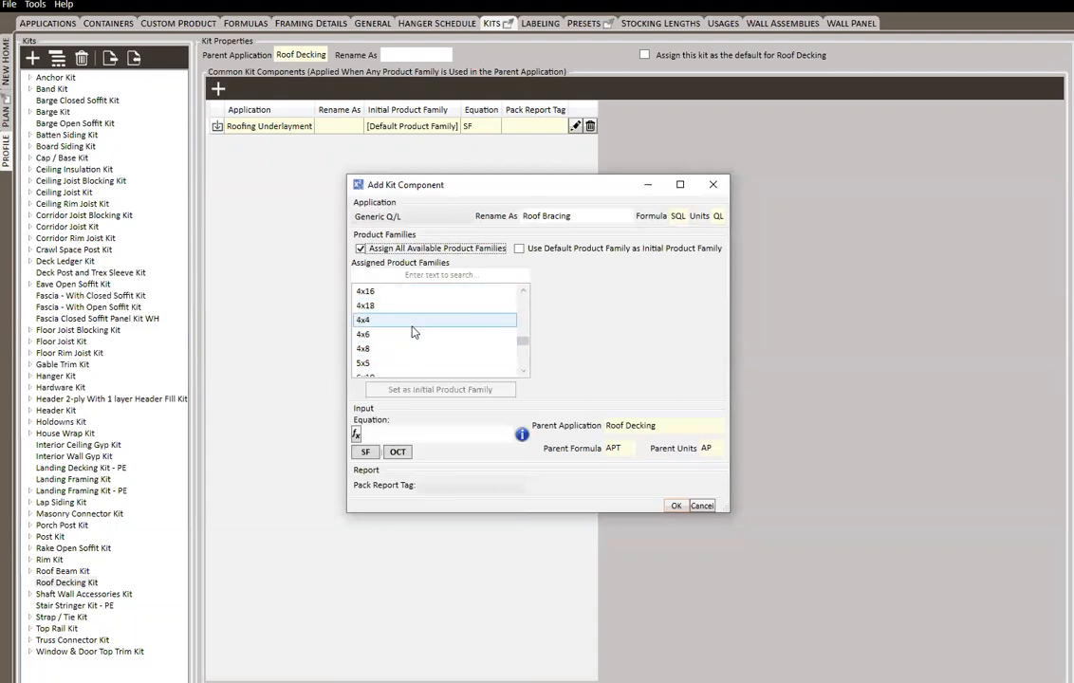
scroll(415, 327, up, 12)
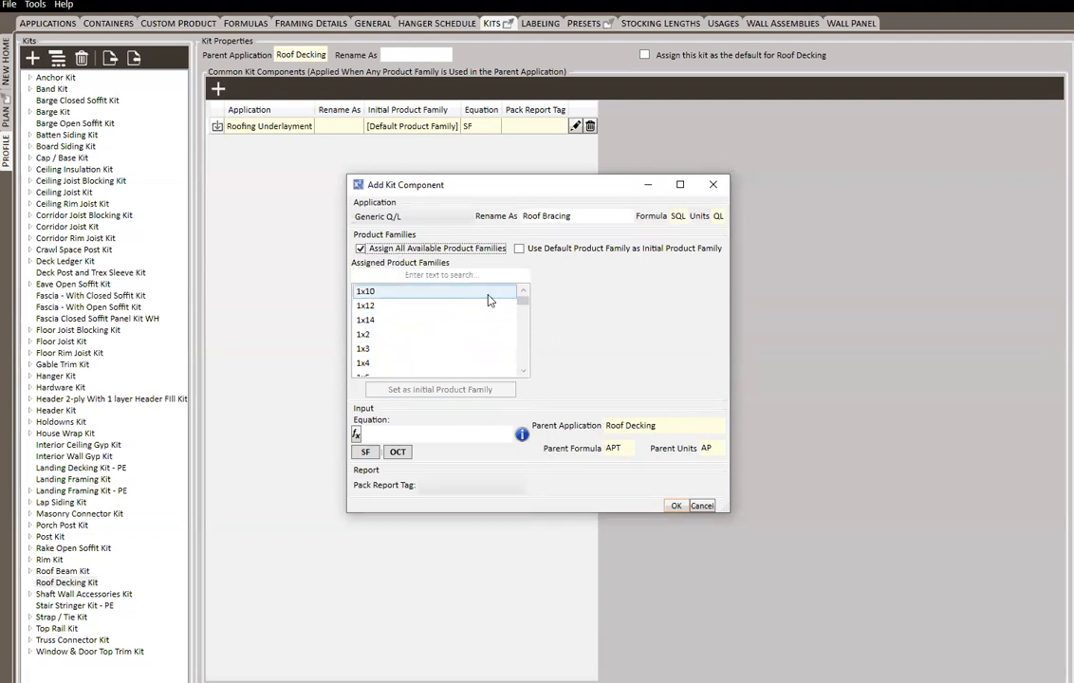
mouse_move(527, 304)
mouse_down()
mouse_move(527, 350)
mouse_move(527, 304)
mouse_up()
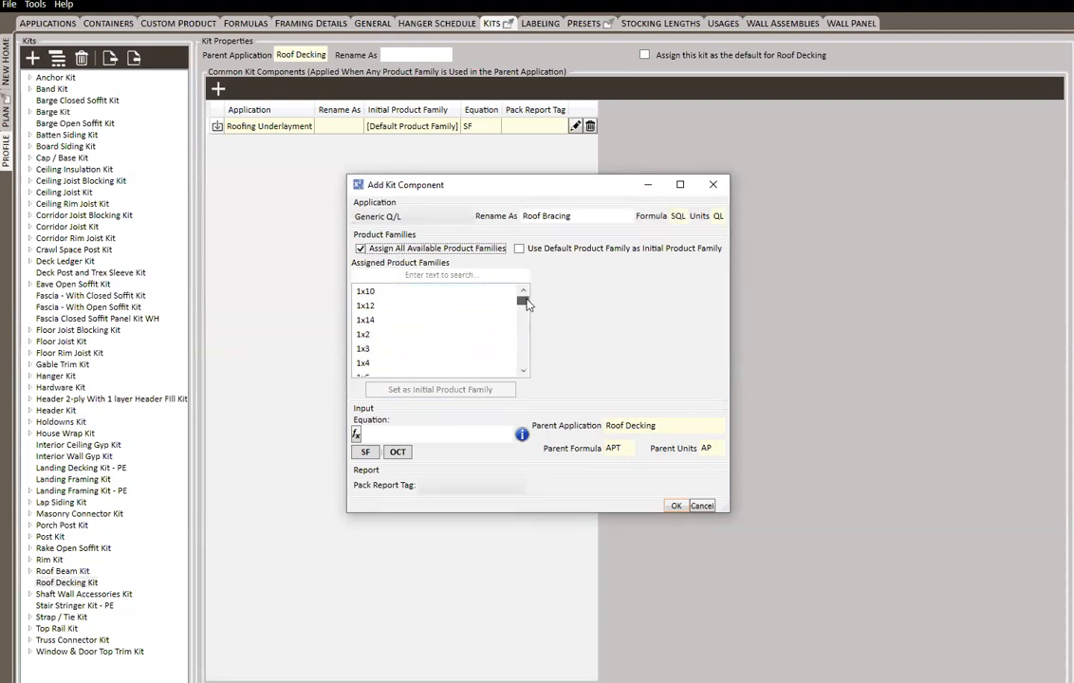
click(359, 248)
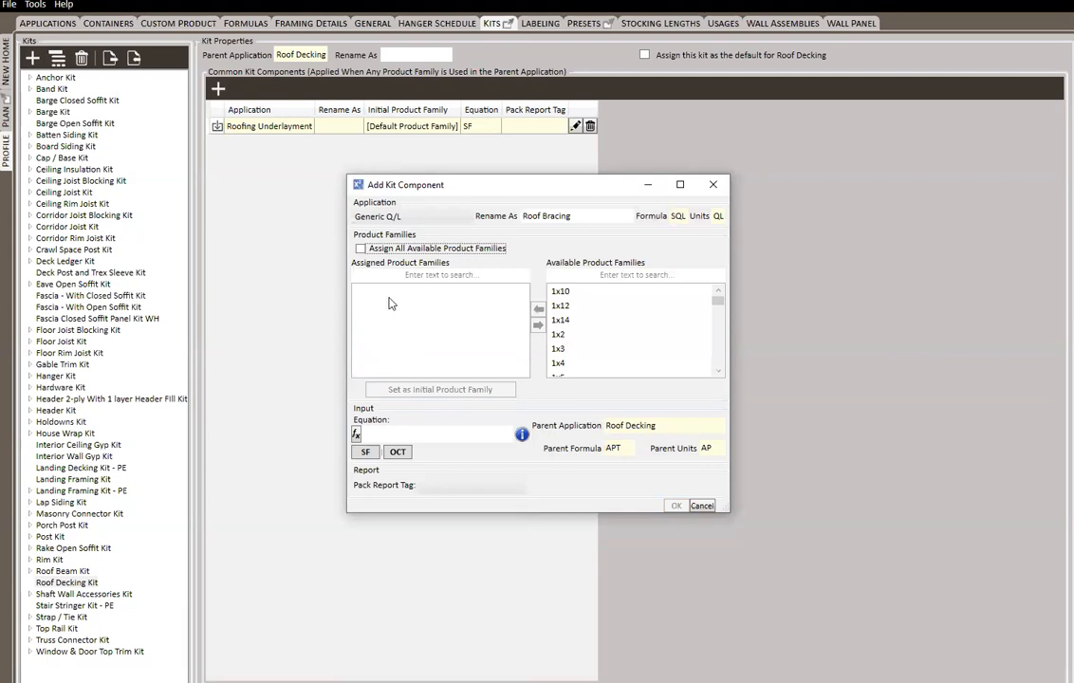
scroll(575, 347, down, 4)
double_click(559, 324)
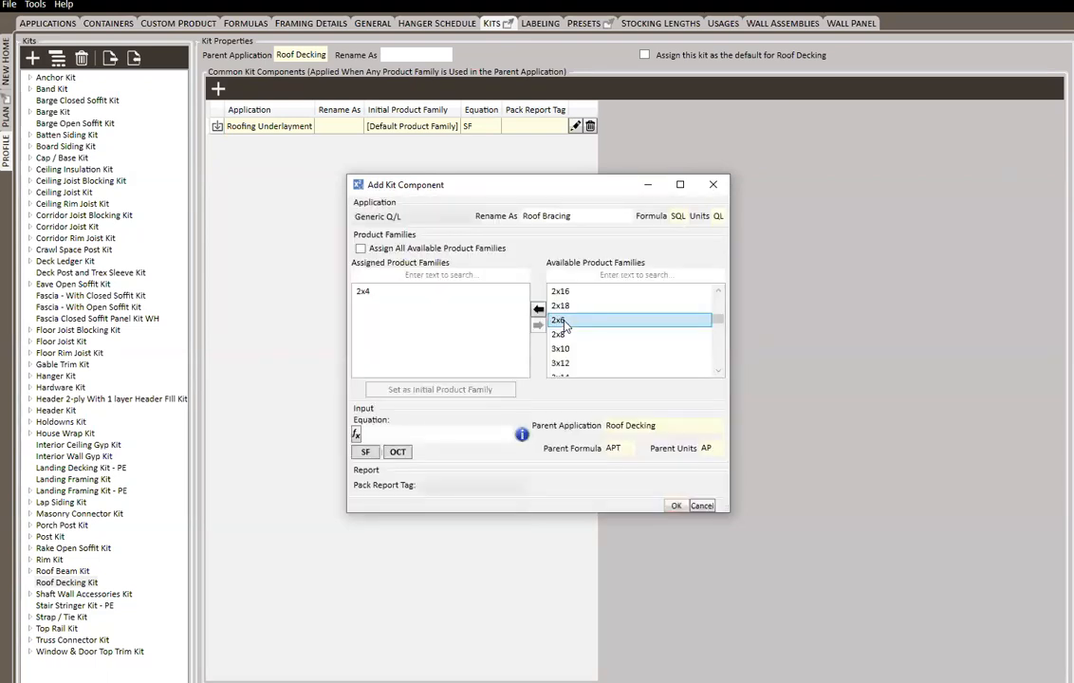
double_click(559, 321)
scroll(617, 333, up, 4)
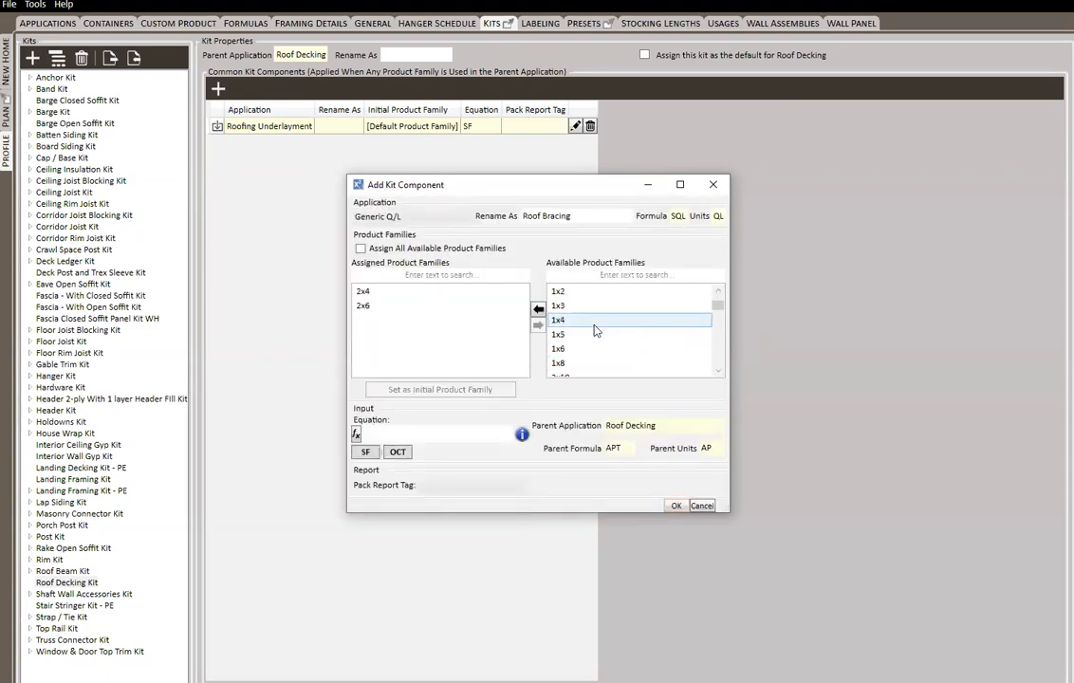
double_click(595, 320)
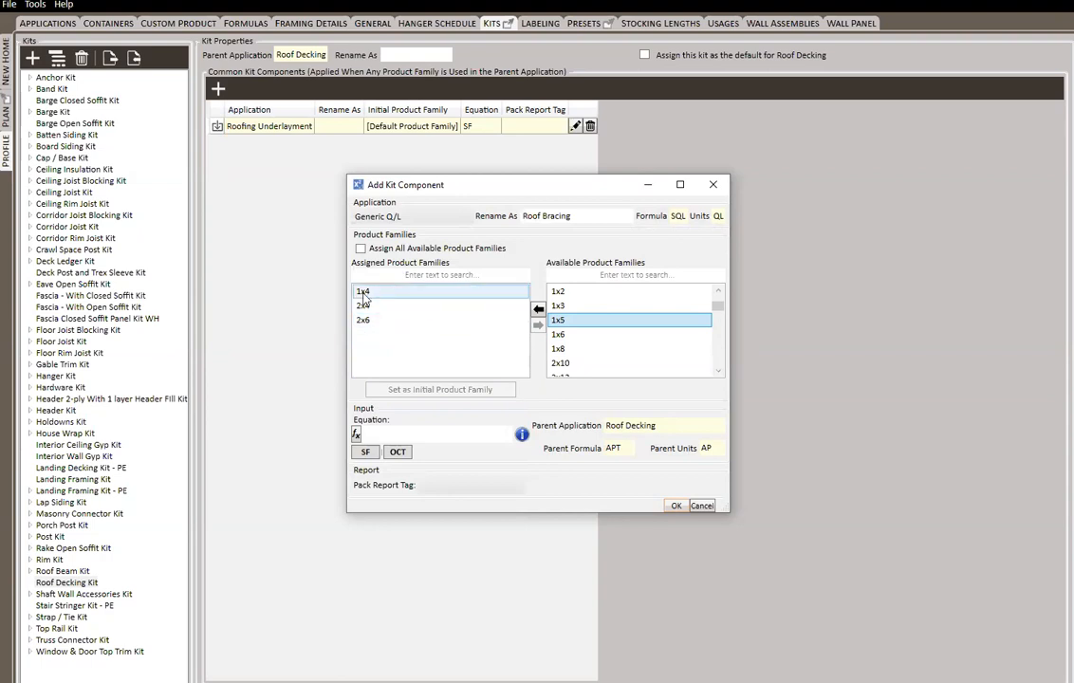
Set 2x4 as the initial product family for Roof Bracing and look through the functions available for its equation
right_click(388, 312)
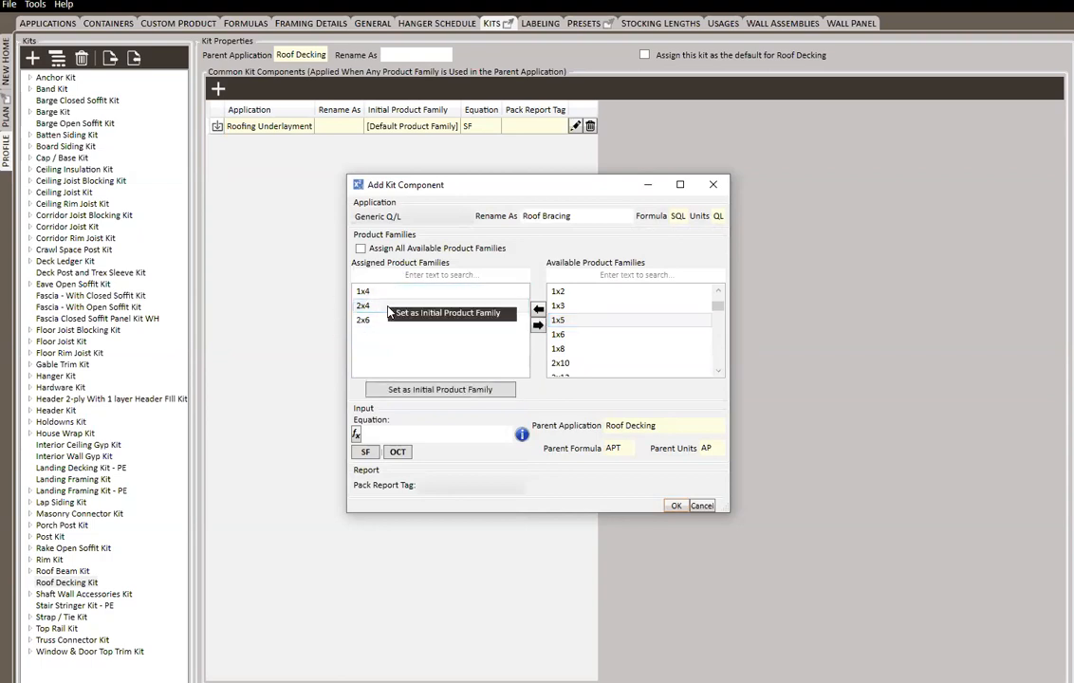
click(440, 315)
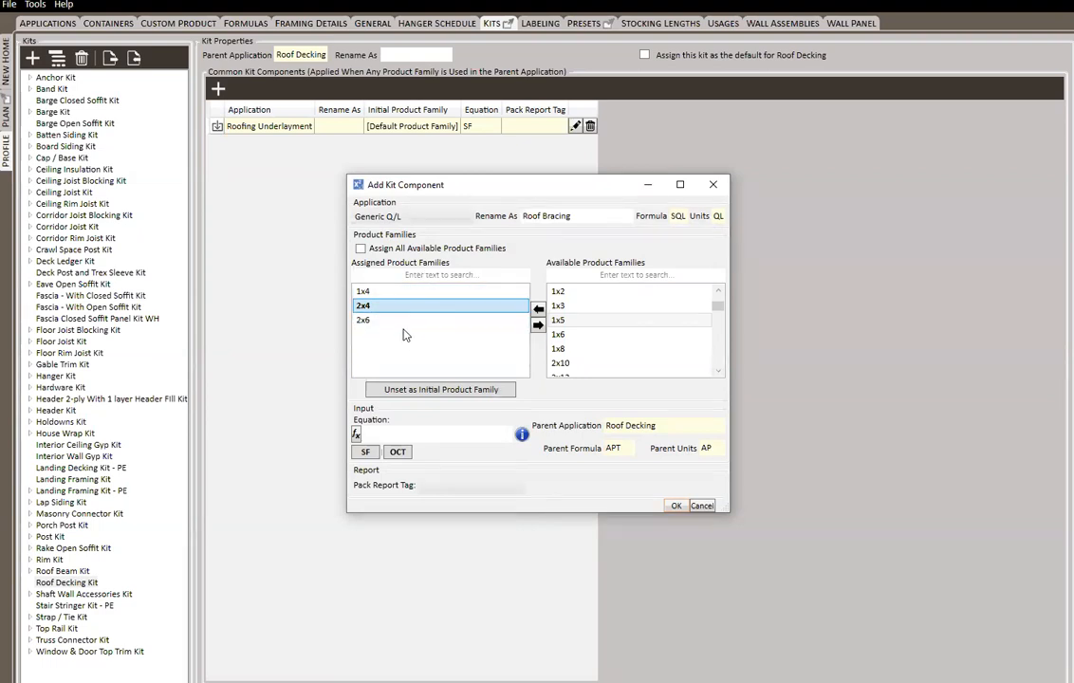
click(356, 435)
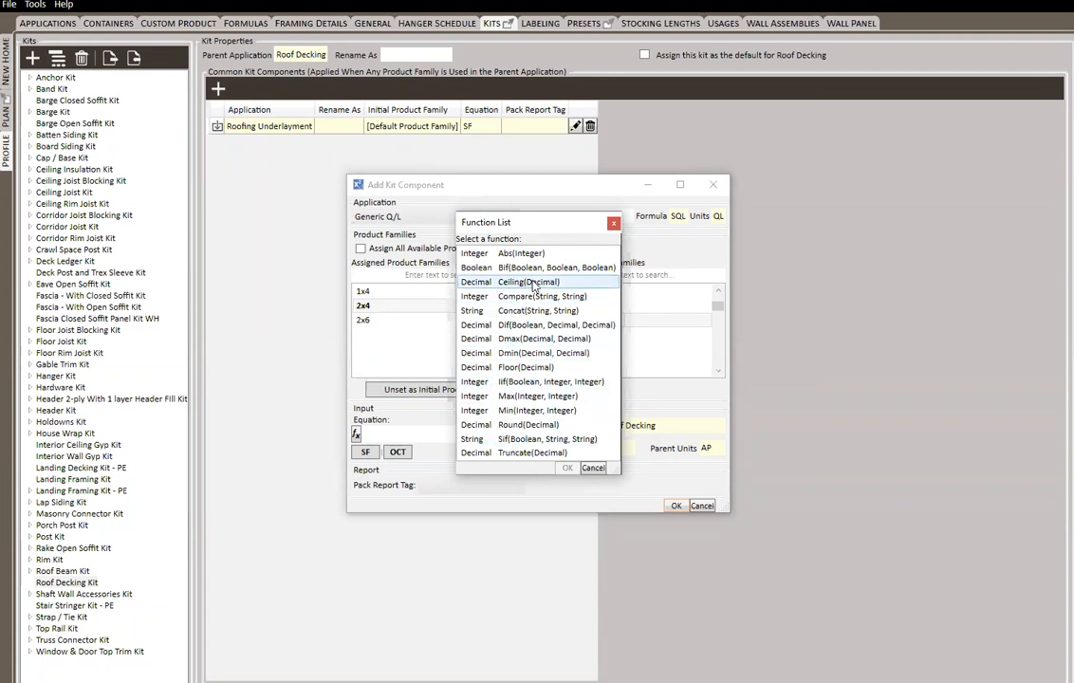
click(613, 225)
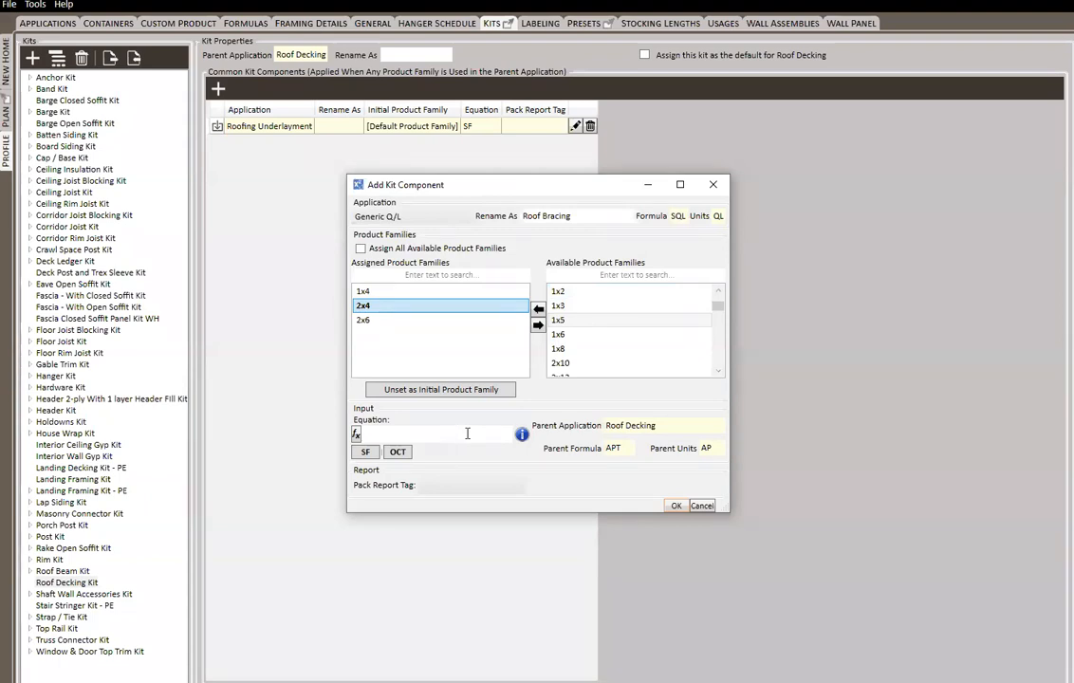
Enter the Roof Bracing quantity equation as (SF/100.0), using the SF variable
click(366, 453)
click(424, 433)
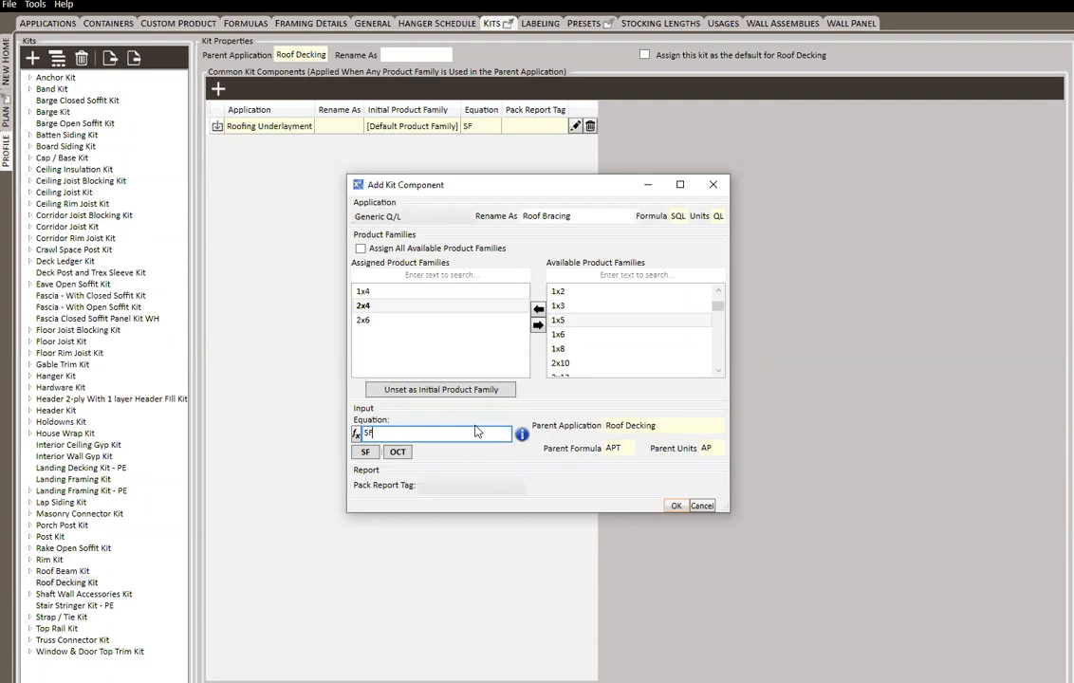
text(/100.0)
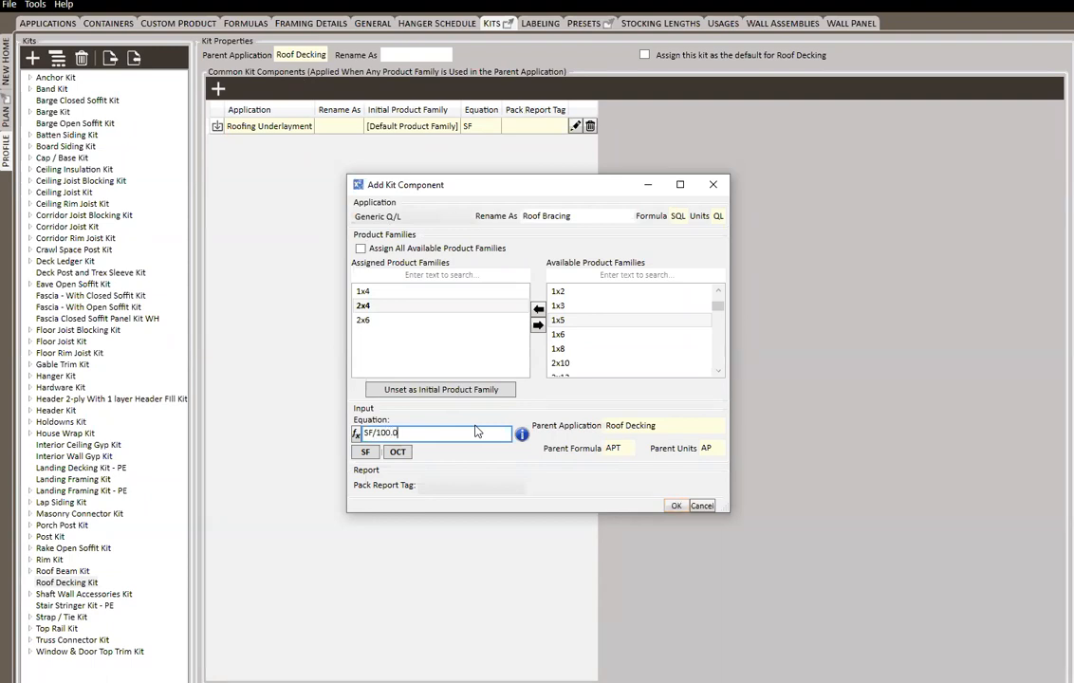
text())
key(Left)
key(Left)
key(Left)
key(Left)
key(Left)
key(Left)
key(Left)
key(Left)
key(Left)
text(()
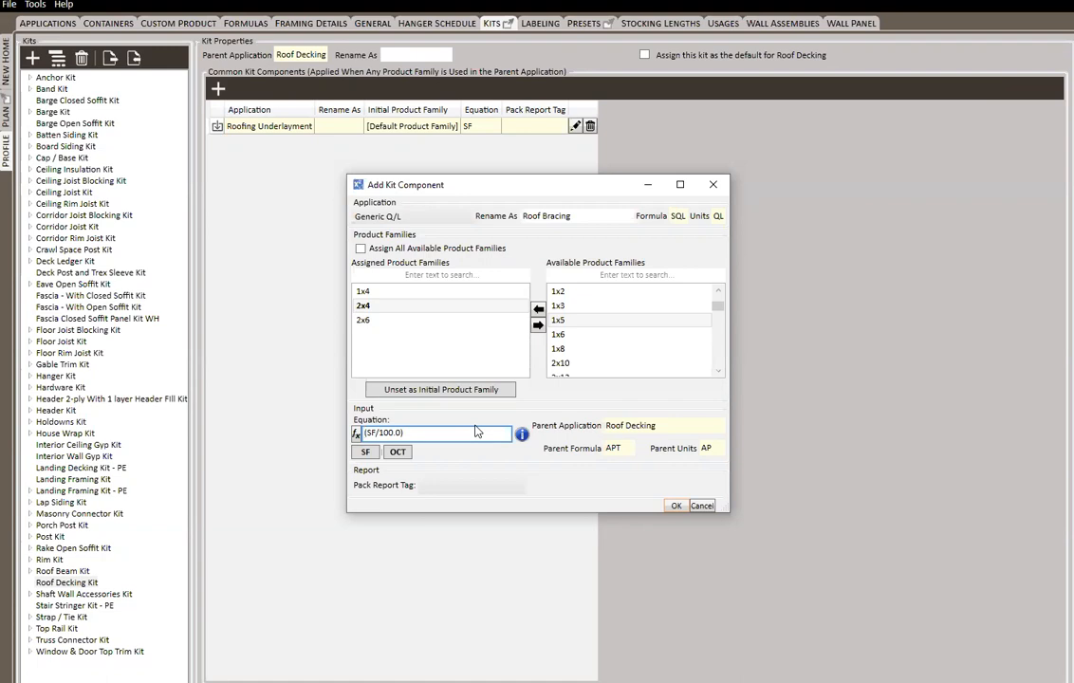
Put the concat function name in front of the bracketed SF/100.0 expression in the equation
key(Right)
key(Right)
key(Right)
key(Right)
key(Right)
key(Left)
key(Left)
key(Left)
key(Left)
key(Left)
key(Left)
text(conct)
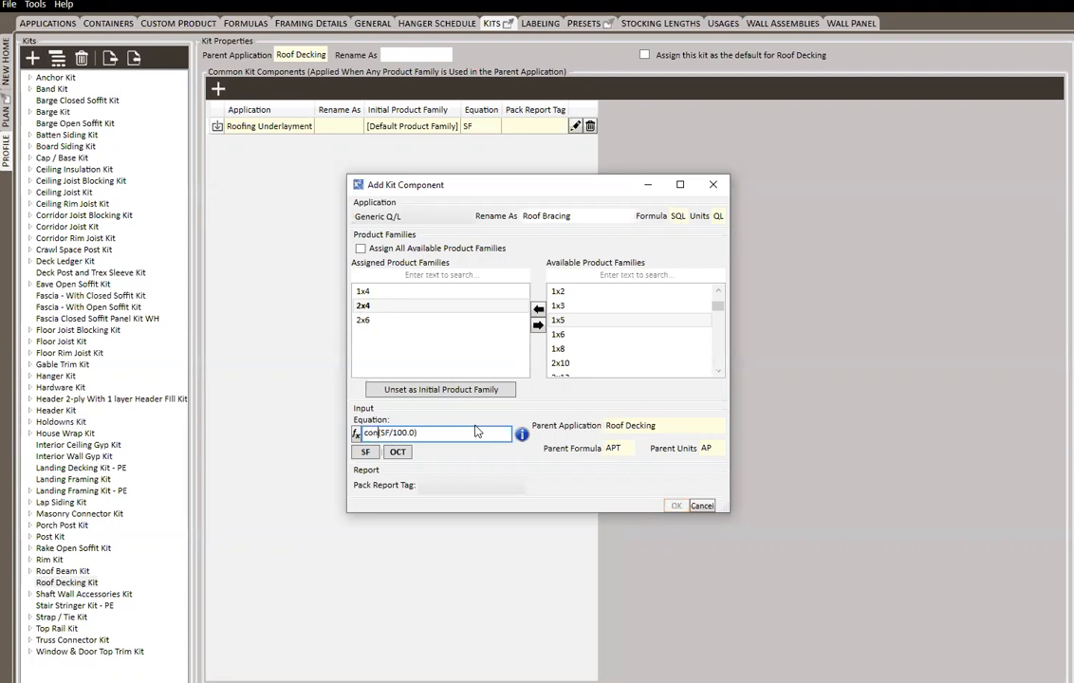
key(BackSpace)
text(at()
key(BackSpace)
Add "/14" as the second concat argument so the equation reads concat(SF/100.0, "/14")
key(End)
key(BackSpace)
text(, ")
text(/14))
text(")
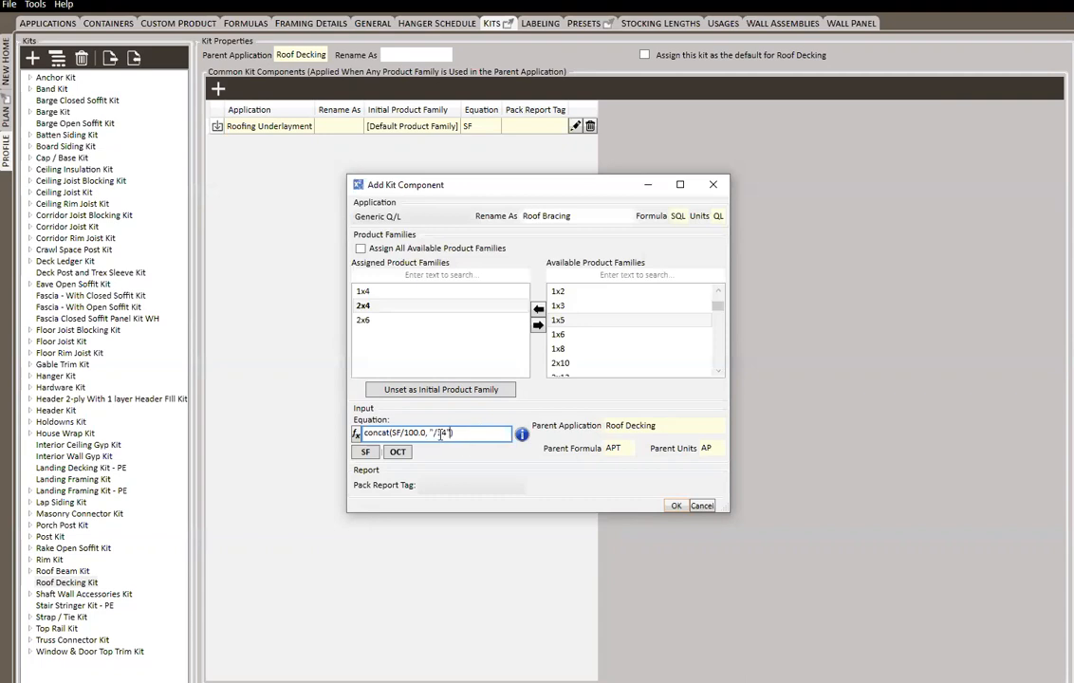
Save the Roof Bracing component and expand the Roof section of the new home's material list
click(676, 505)
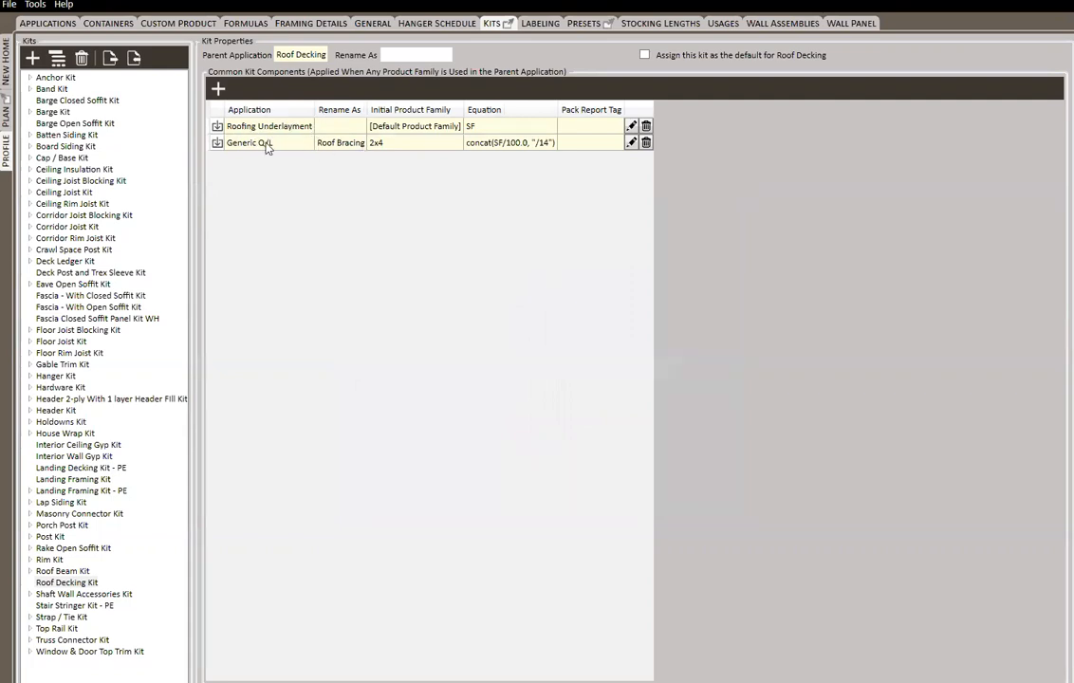
click(7, 55)
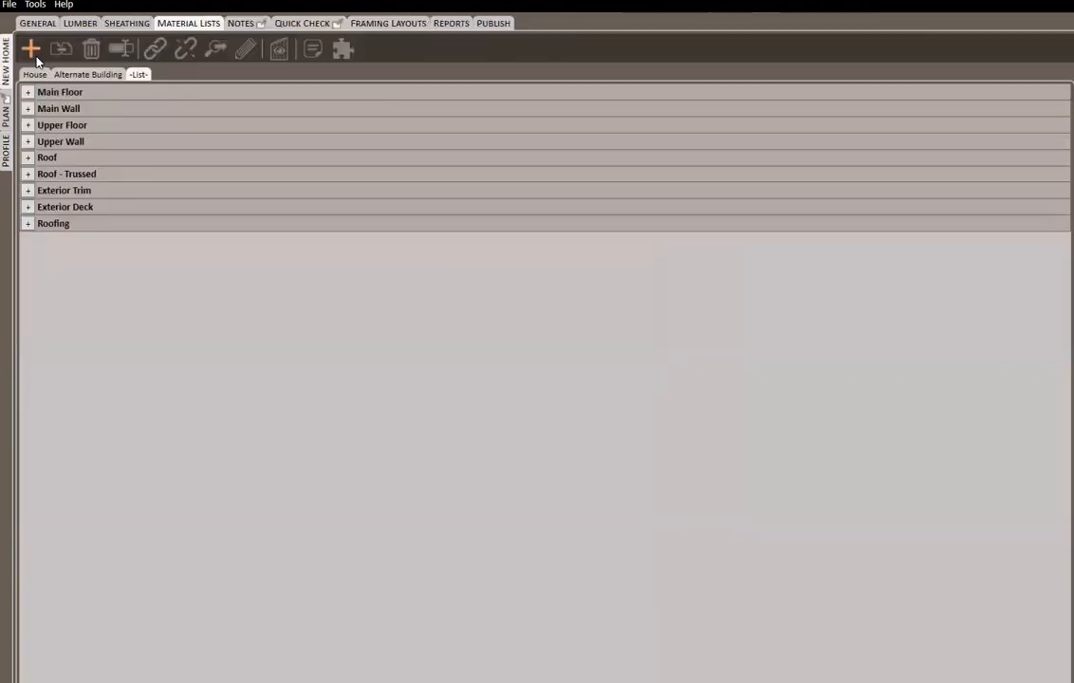
click(28, 224)
click(29, 224)
click(27, 158)
Fill the first Roof Decking line with the 7/16"x4'x8' ZIP System Combo Panel and an input of 1000, and widen the Formula column
click(161, 230)
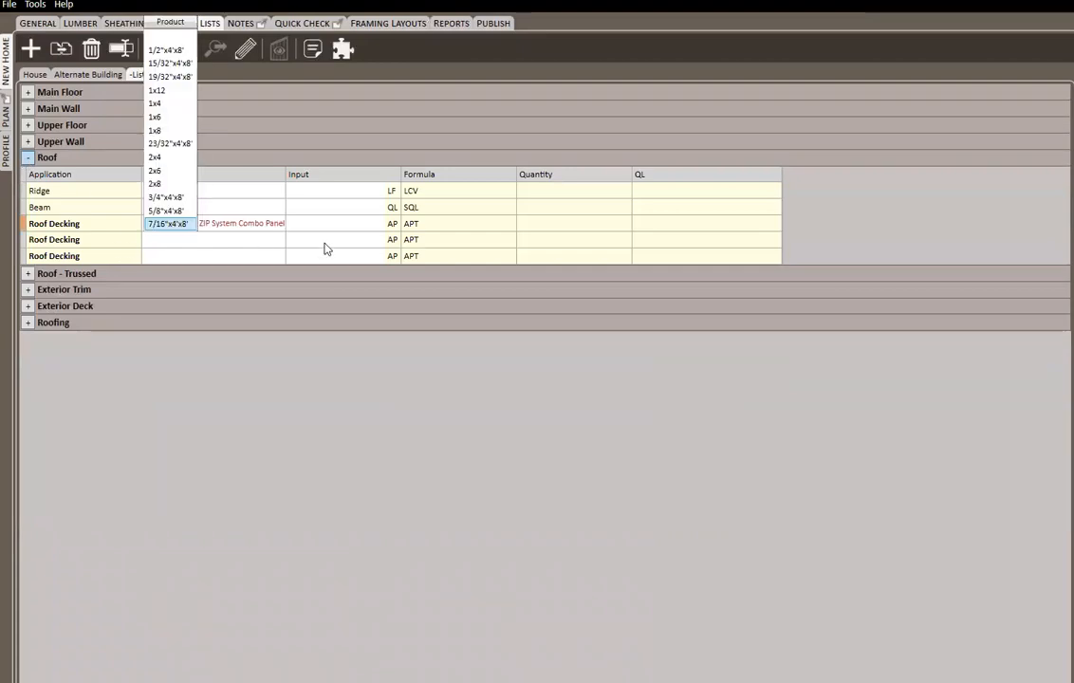
key(Tab)
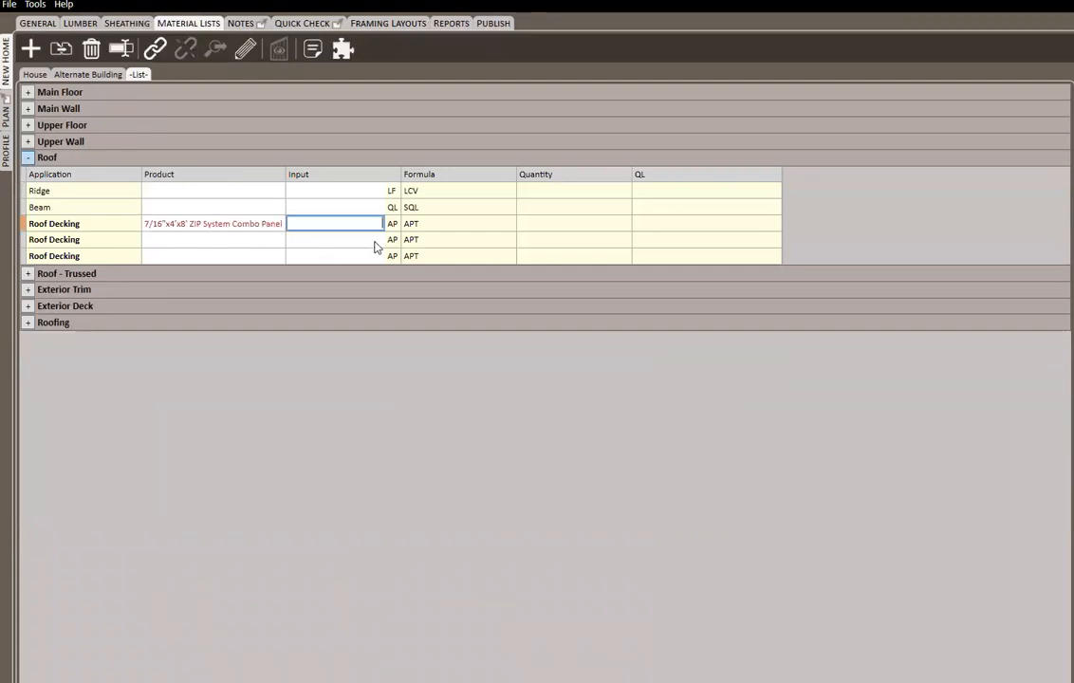
text(1000)
key(Tab)
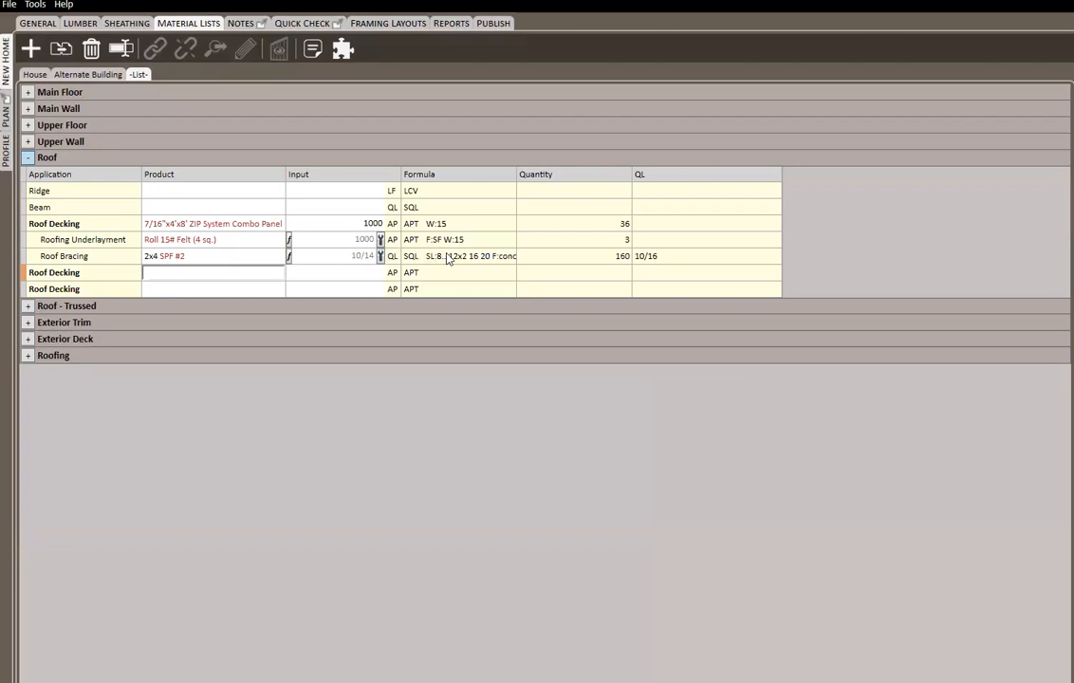
drag(513, 173, 605, 173)
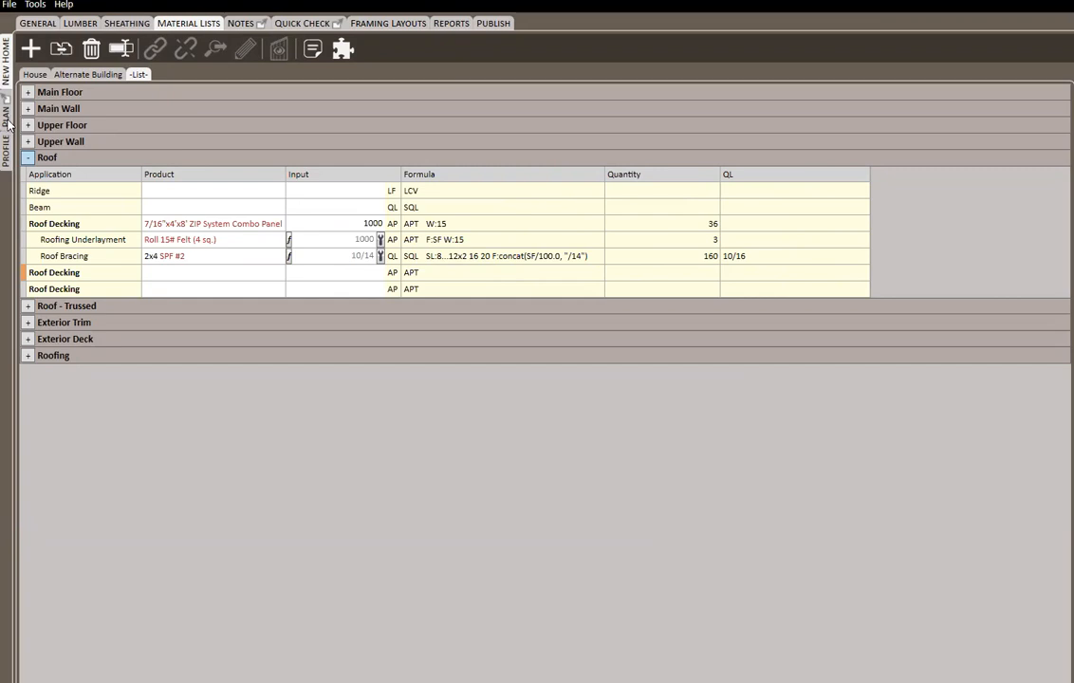
In the profile's kits, add a kit usage named 7/16 to the Roof Decking Kit for the 7/16"x4'x8' product family
click(8, 152)
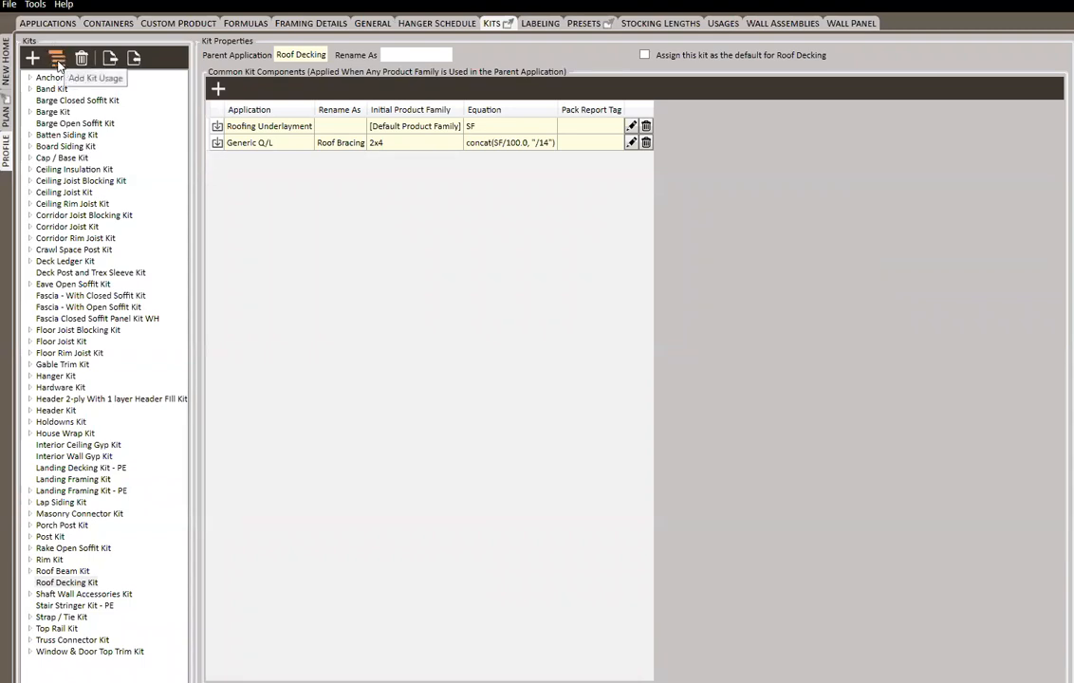
click(90, 583)
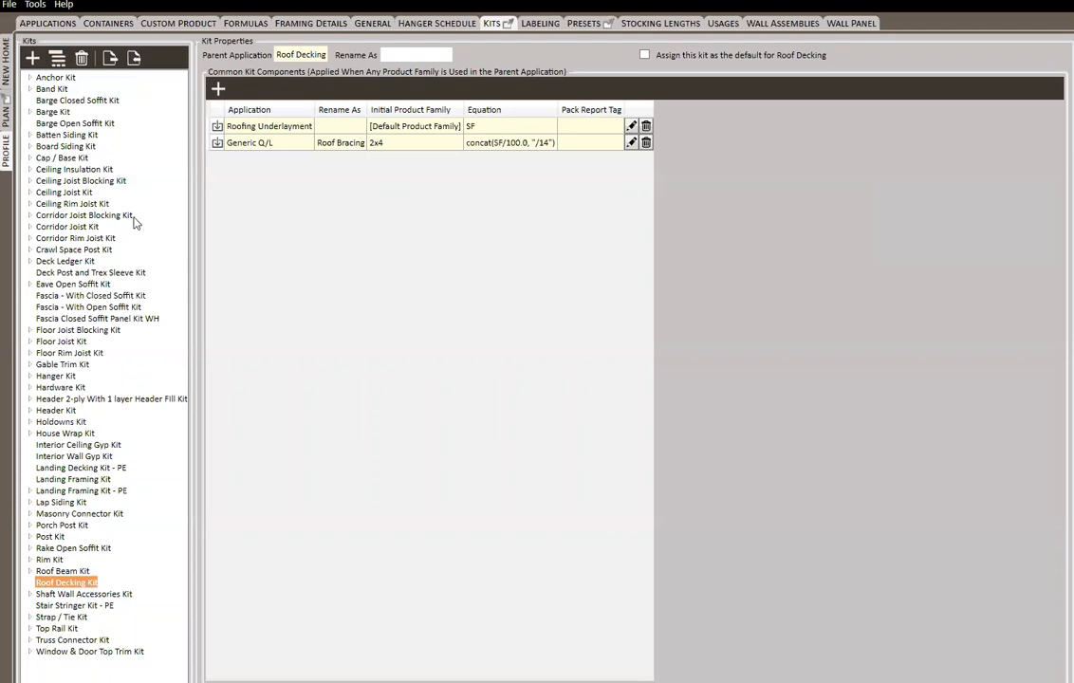
click(57, 61)
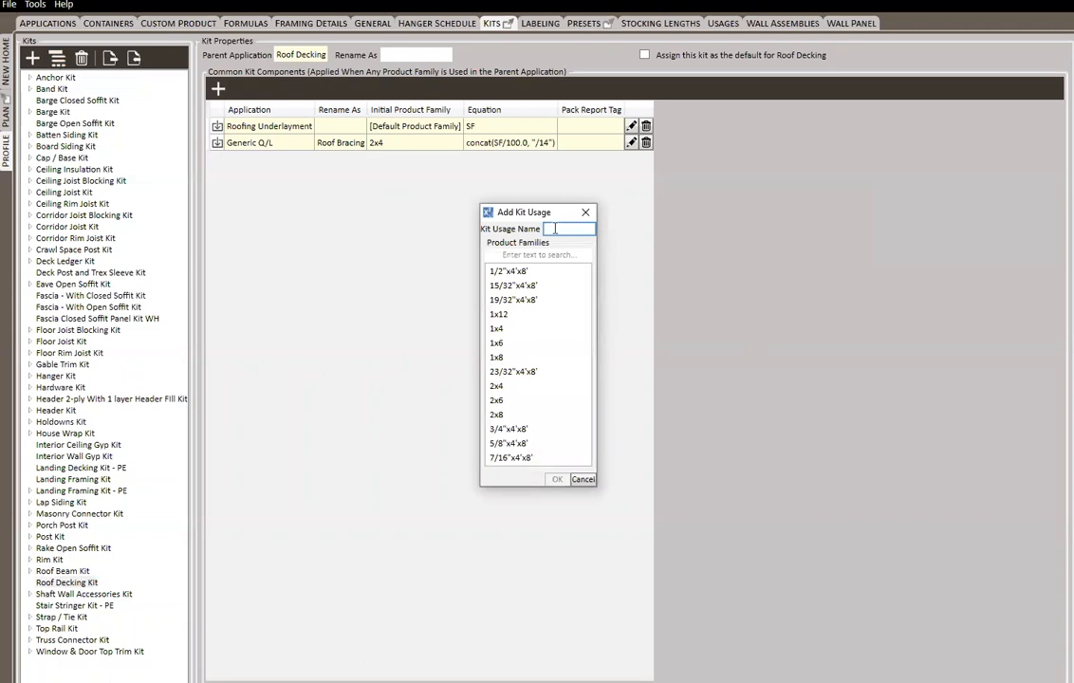
text(7/16)
click(540, 460)
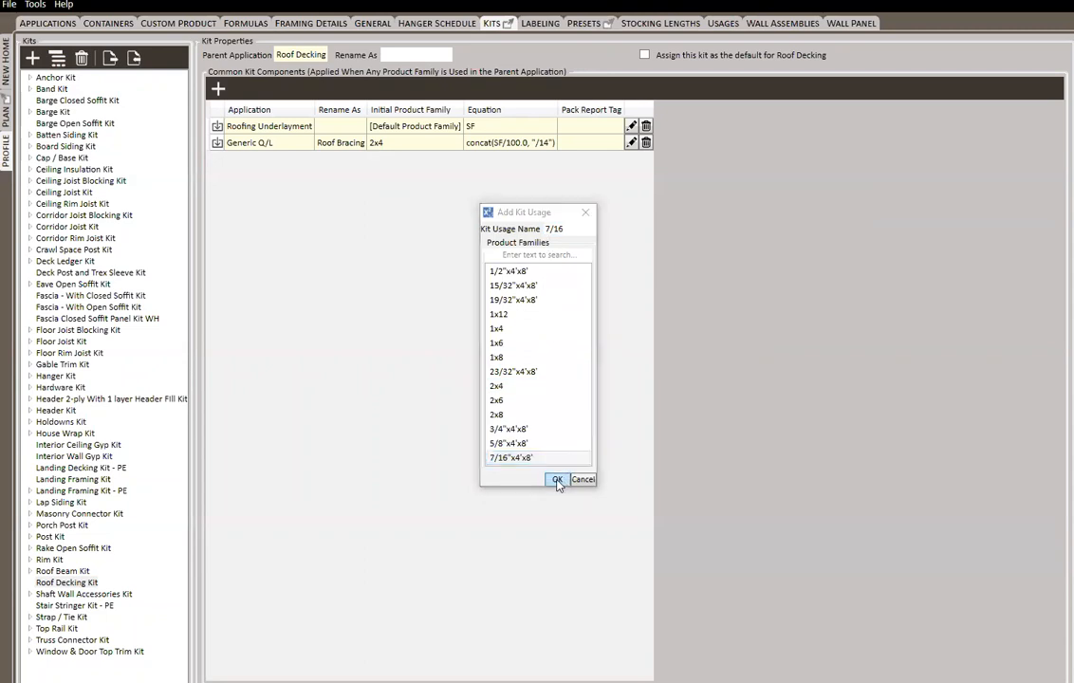
click(559, 479)
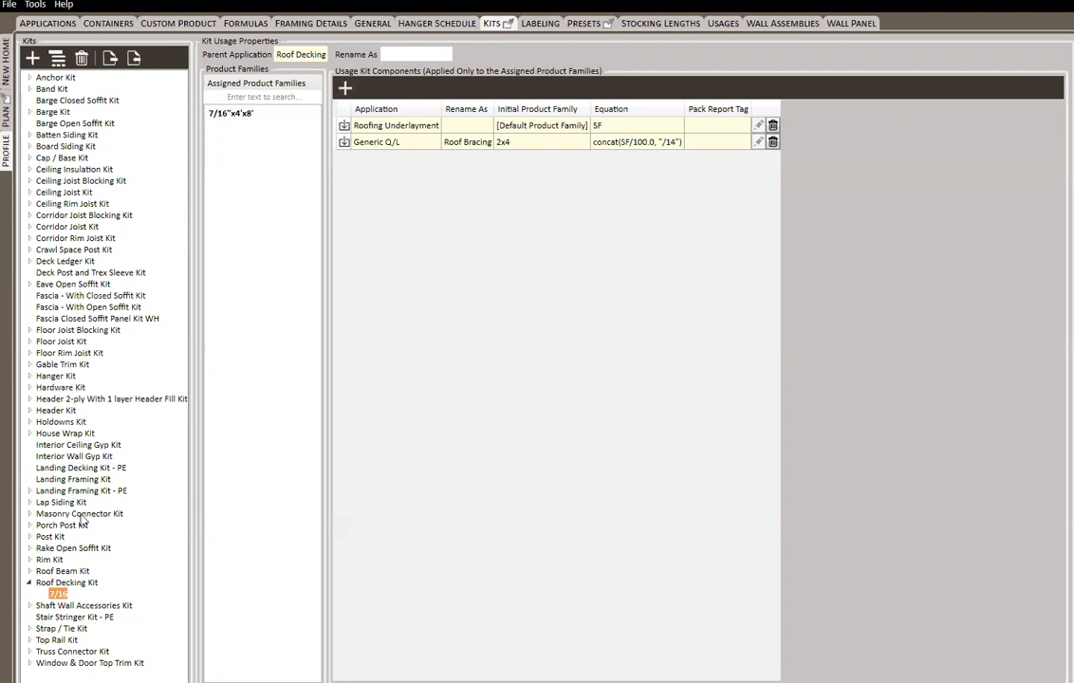
Start a Misc. Connector component for the 7/16 kit usage and turn off assigning all available product families
click(345, 88)
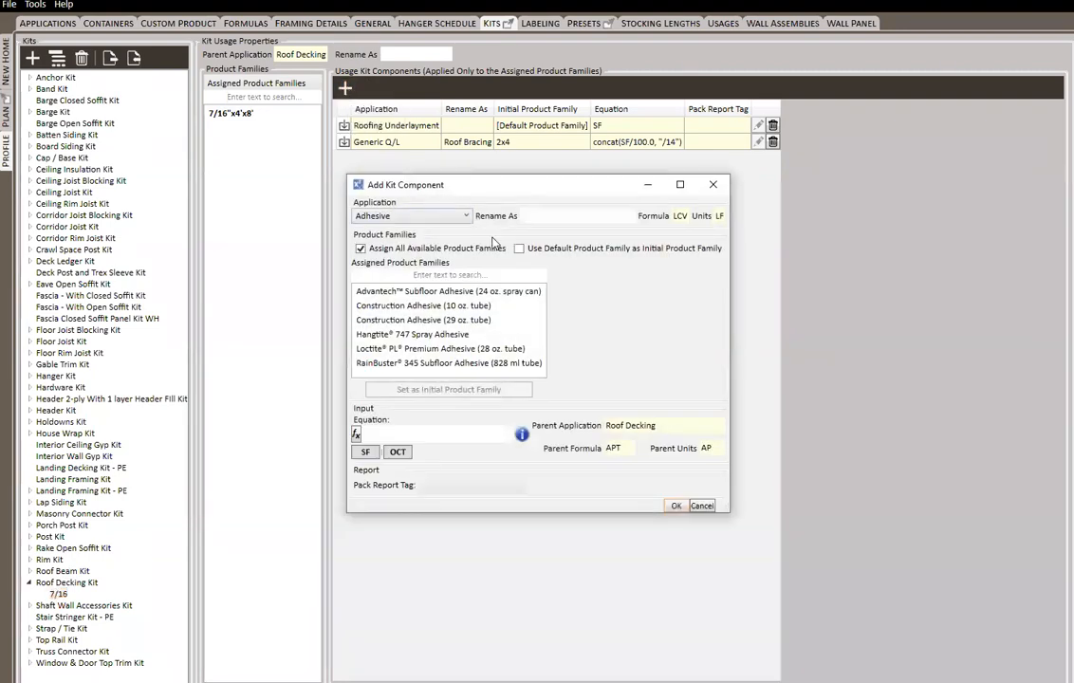
click(422, 216)
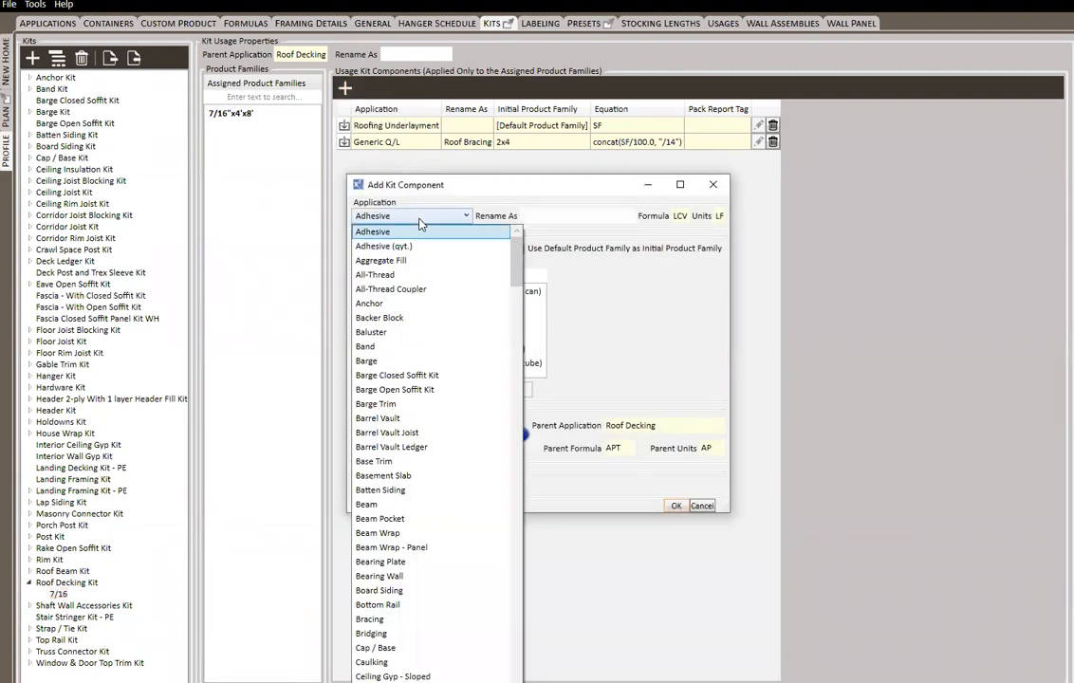
scroll(421, 285, down, 20)
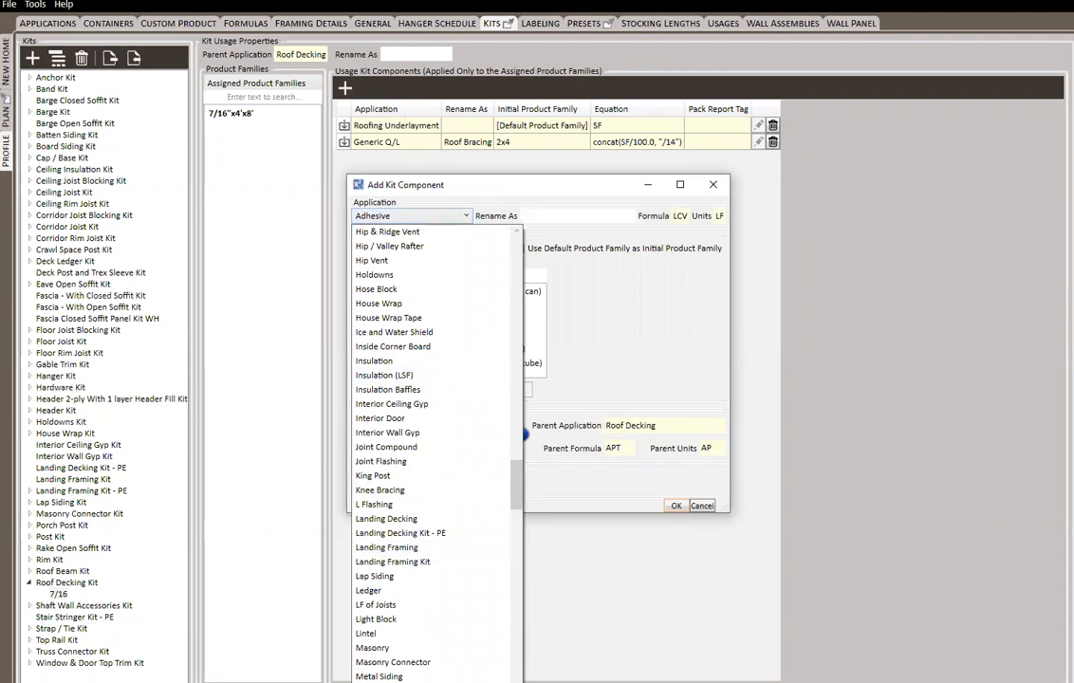
click(391, 682)
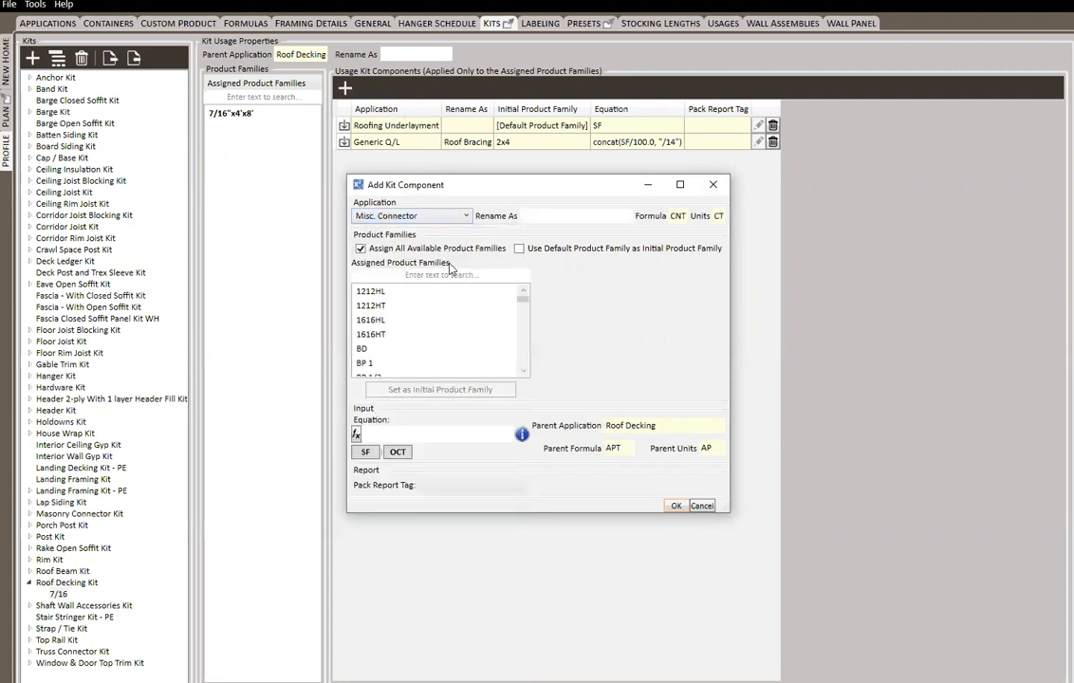
click(360, 249)
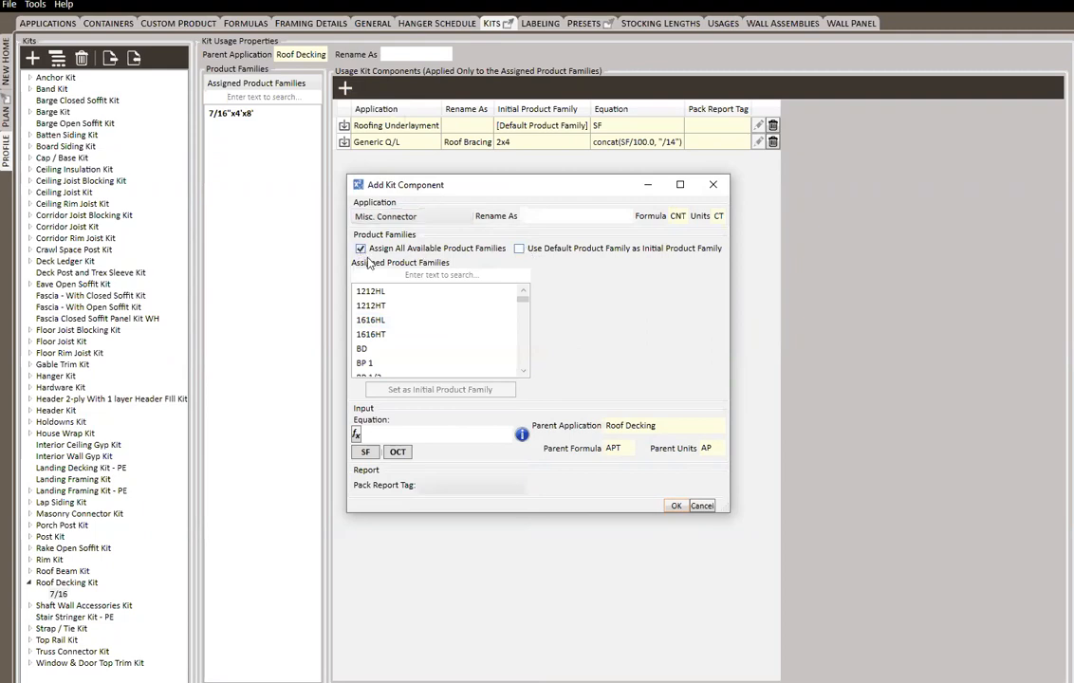
Filter the available families by 7/16 and assign PSCL 7/16, PSCL 7/16 (250), PSCL 7/16-R50, PSCA 7/16 R50 and PSCA 7/16 (250)
click(576, 275)
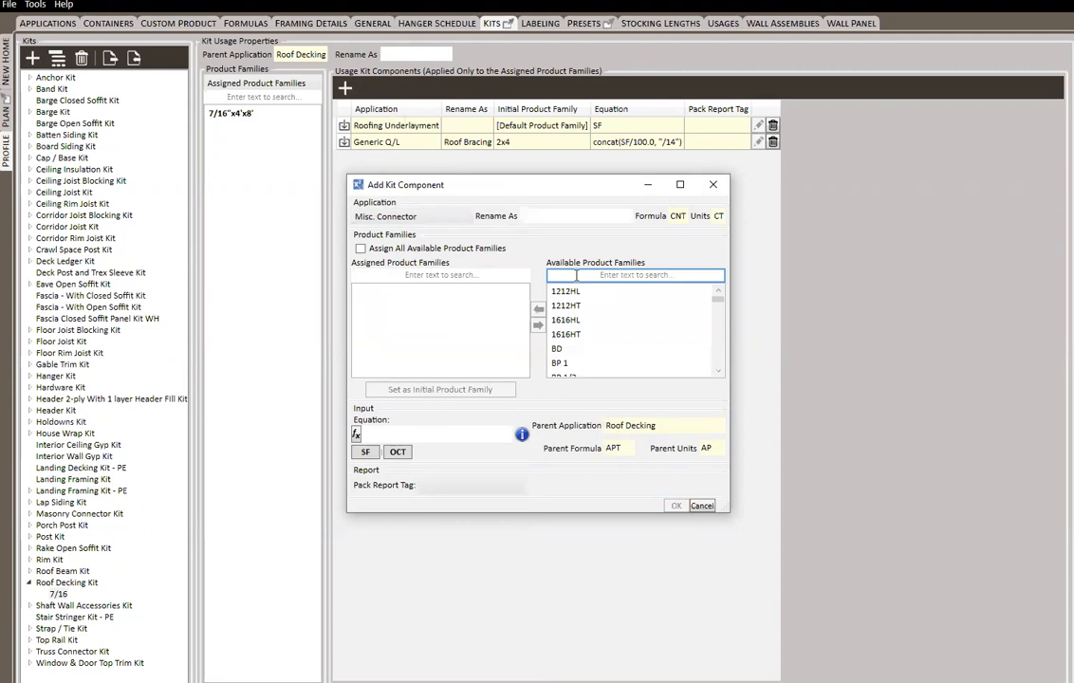
text(7/16)
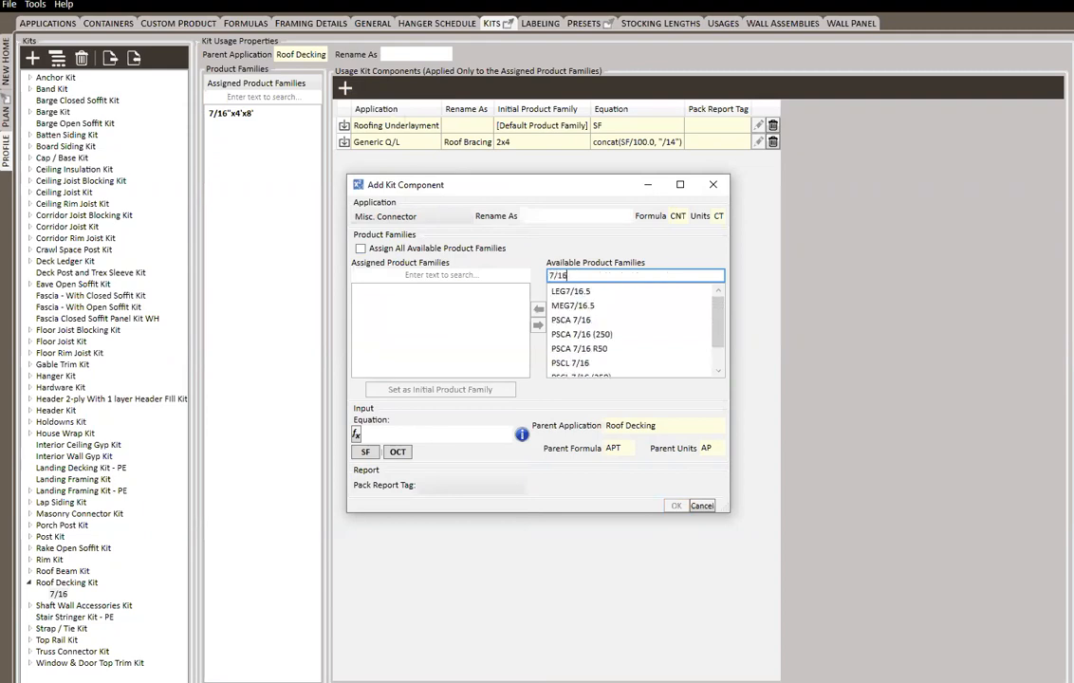
scroll(616, 314, down, 1)
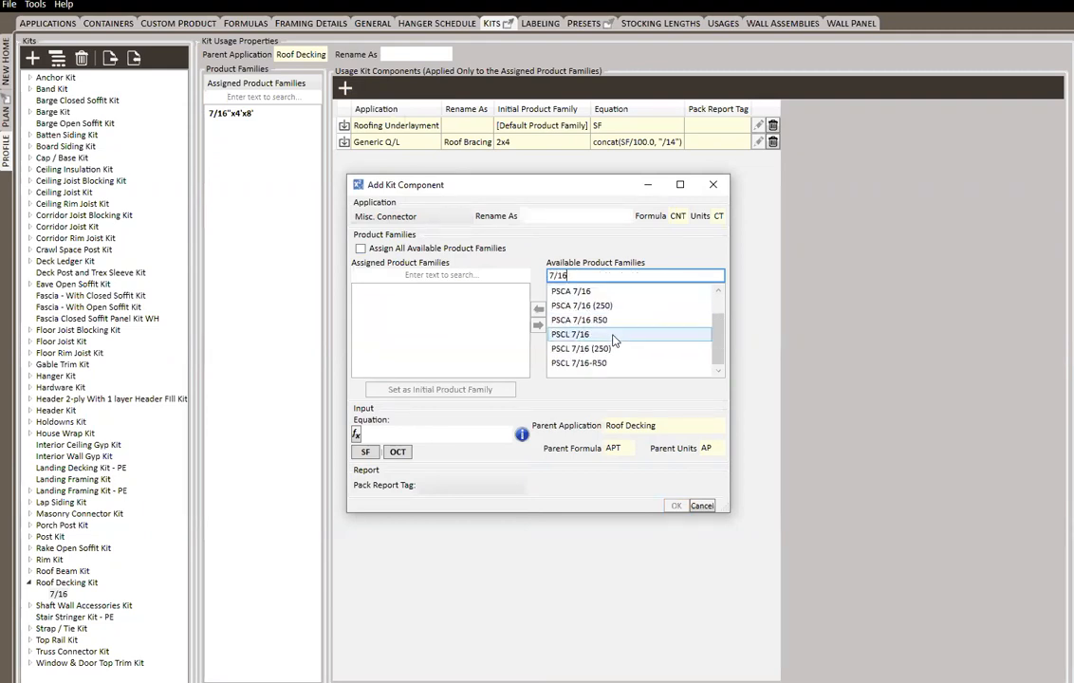
double_click(614, 342)
double_click(612, 350)
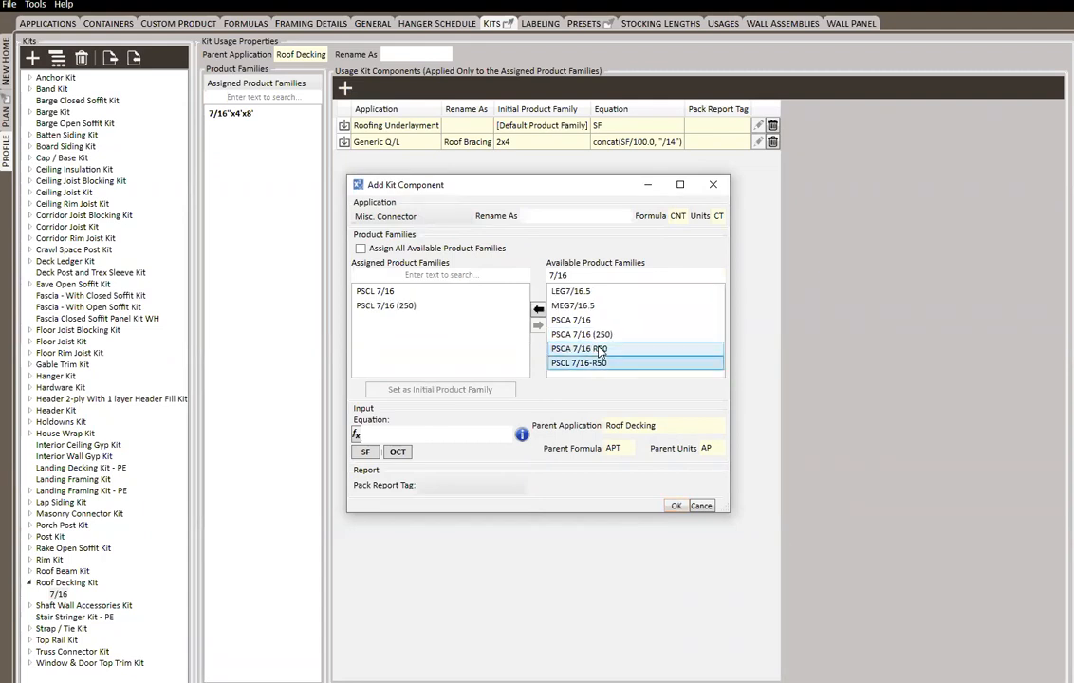
double_click(600, 363)
double_click(605, 350)
double_click(605, 340)
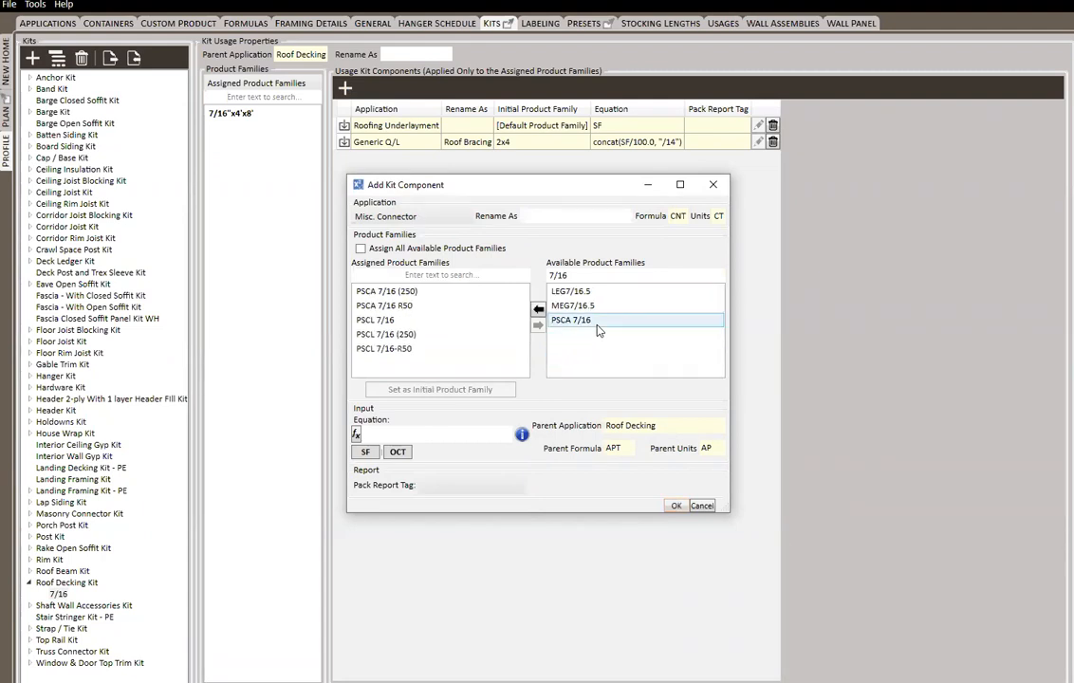
Set PSCL 7/16 as the initial product family for the Misc. Connector component
click(417, 305)
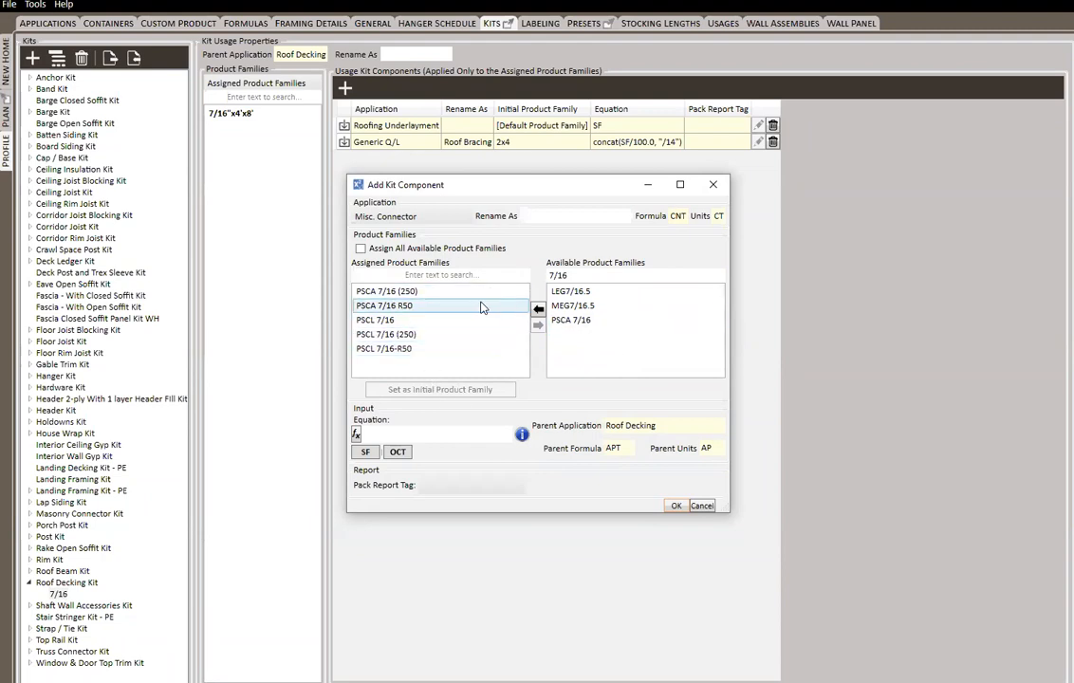
click(385, 322)
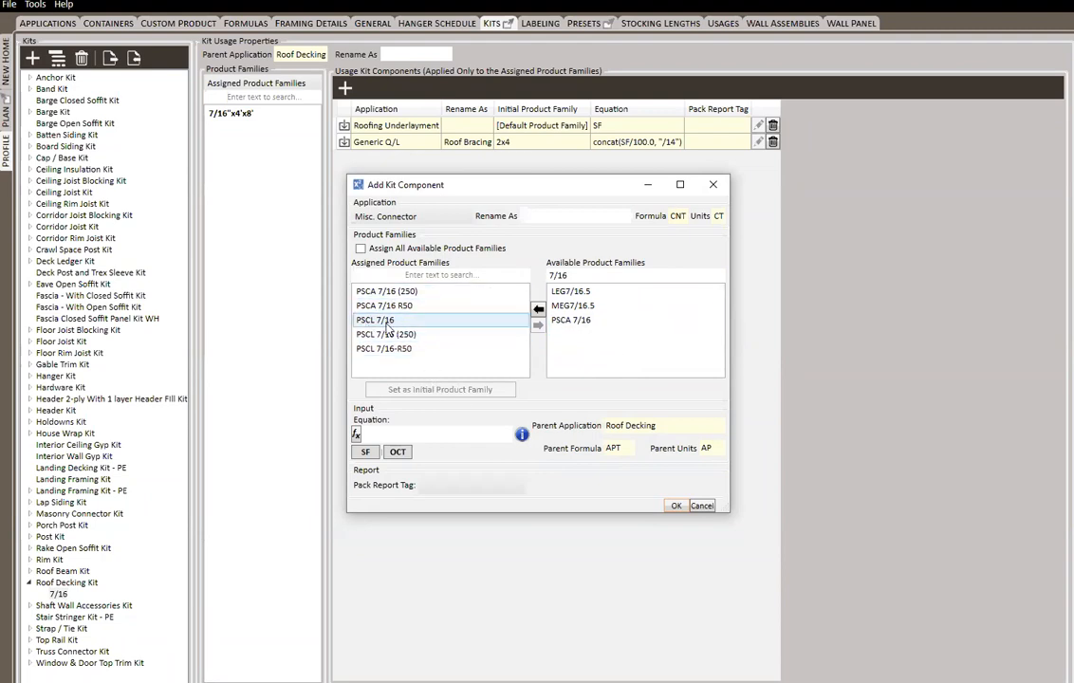
right_click(389, 327)
click(427, 334)
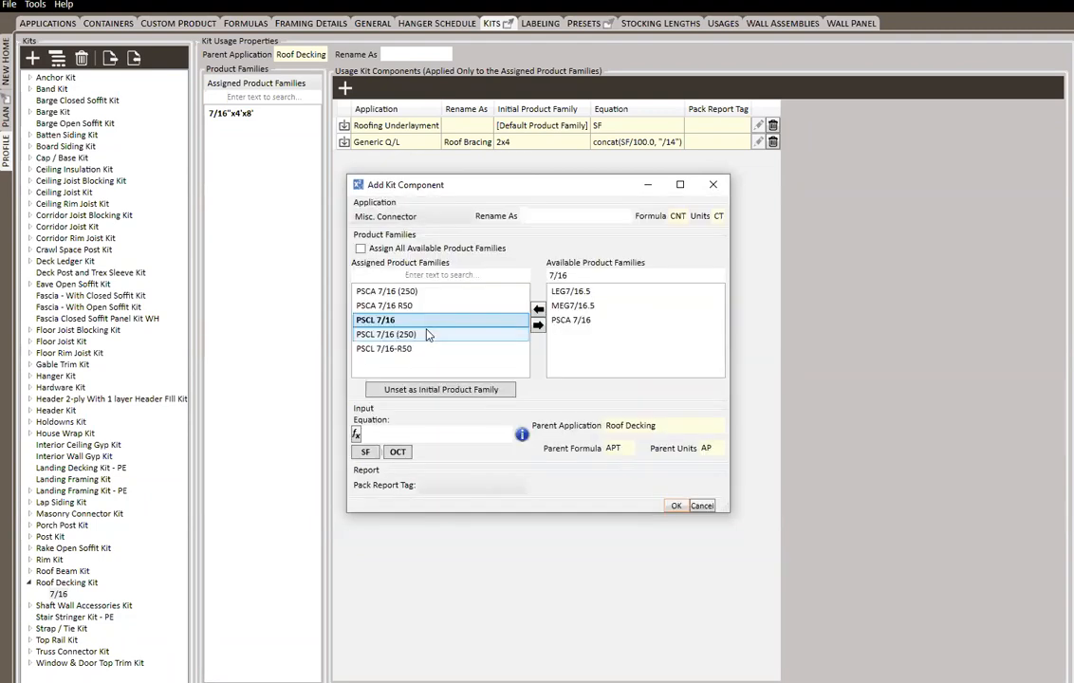
click(412, 435)
click(400, 452)
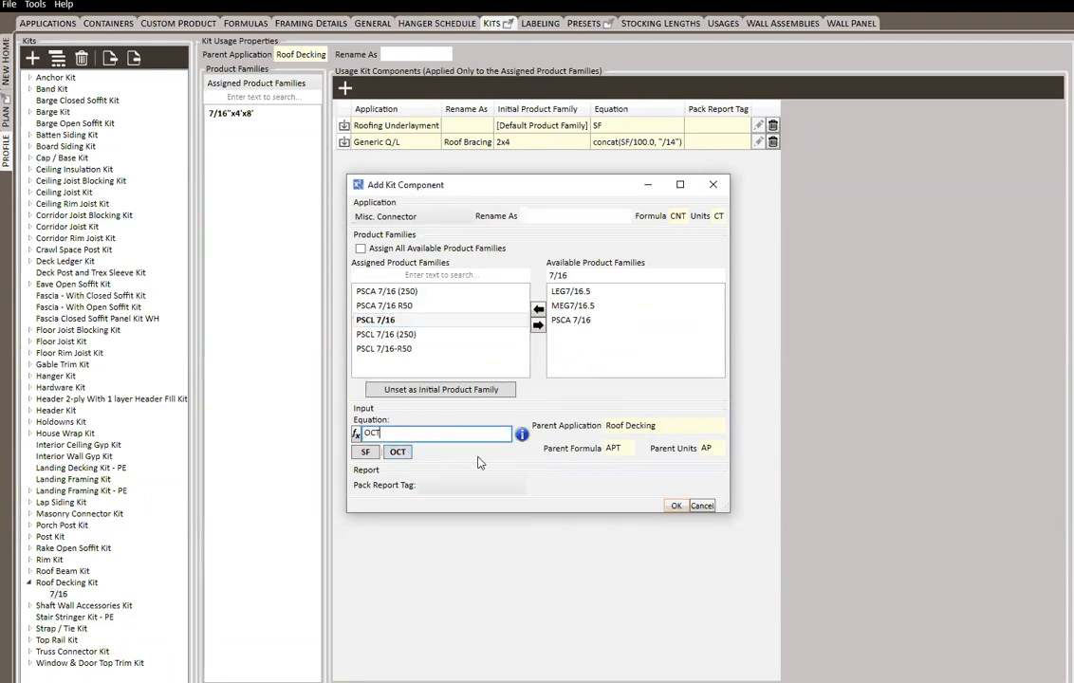
text(*4)
key(BackSpace)
key(BackSpace)
key(BackSpace)
key(BackSpace)
key(BackSpace)
click(357, 435)
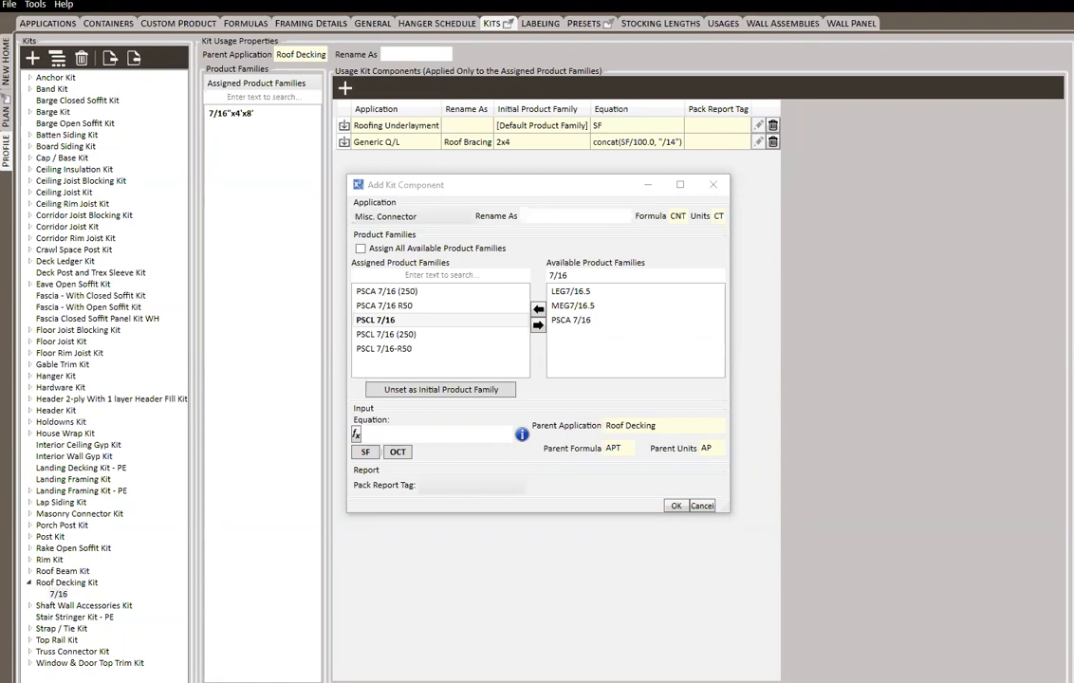
Set the Misc. Connector equation to (SF/32.0)*4 and save the component
click(405, 434)
text(SF/32.0)*4)
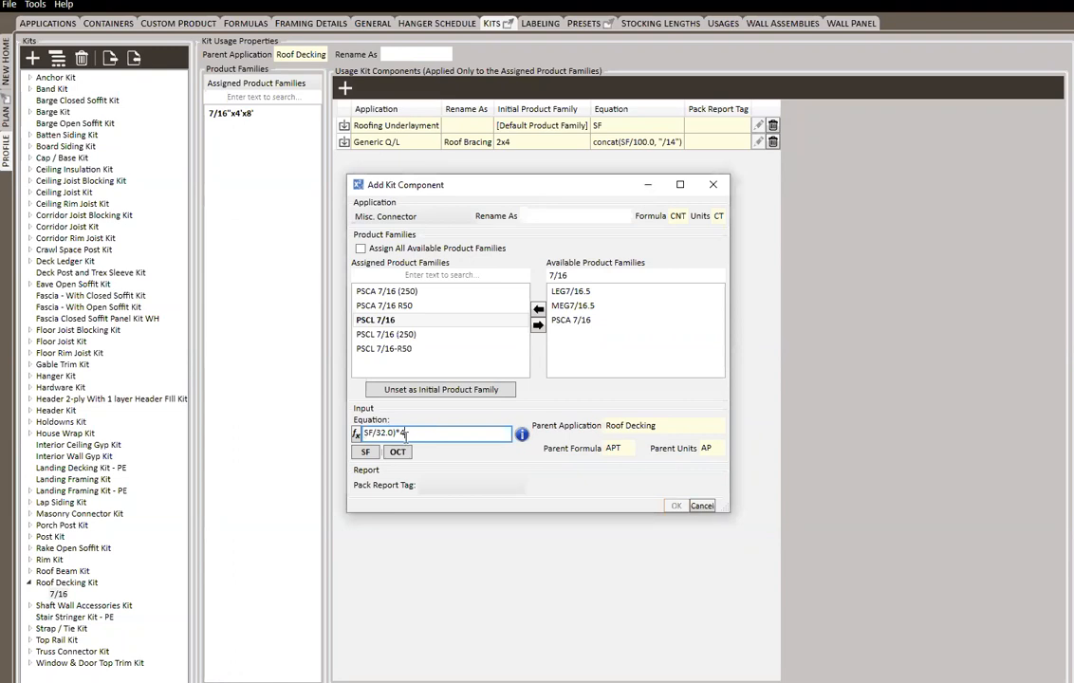
key(Left)
key(Left)
key(BackSpace)
text())
key(Left)
text(()
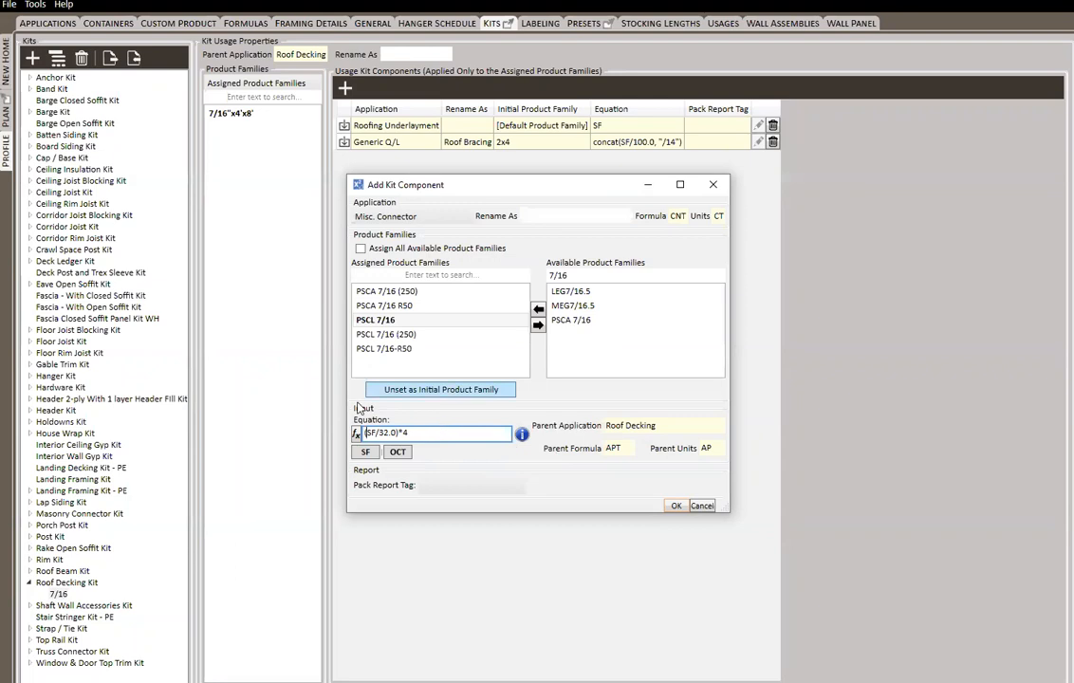
click(676, 506)
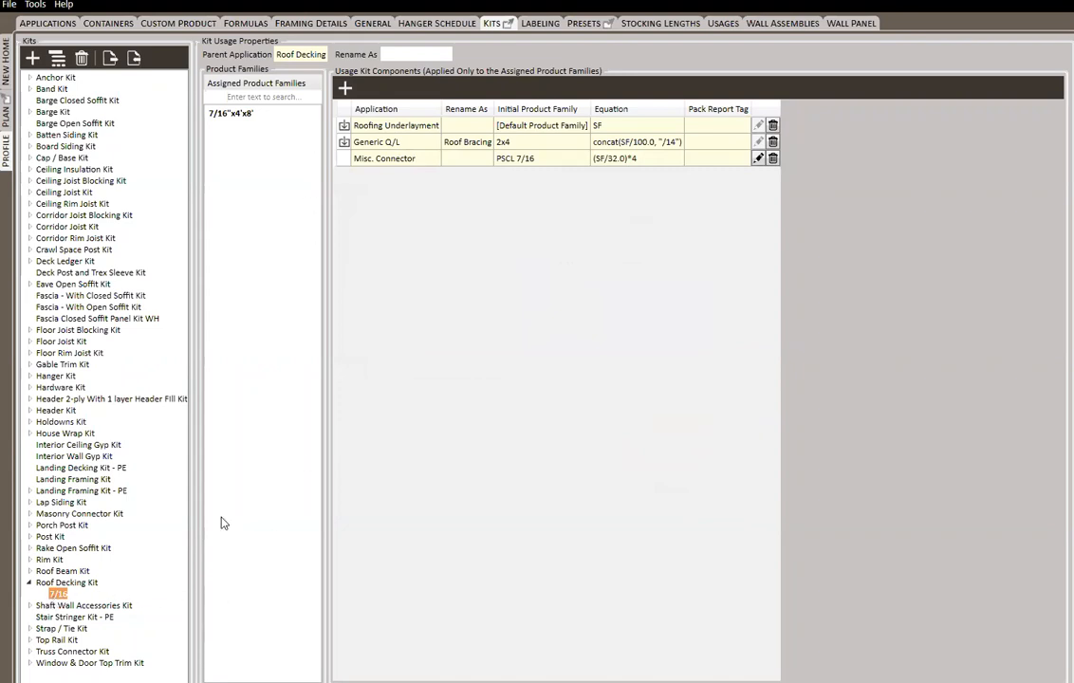
In the new home's Roof material list, fill the second Roof Decking line with the 7/16"x4'x8' ZIP System Combo Panel and an input of 1000
click(70, 583)
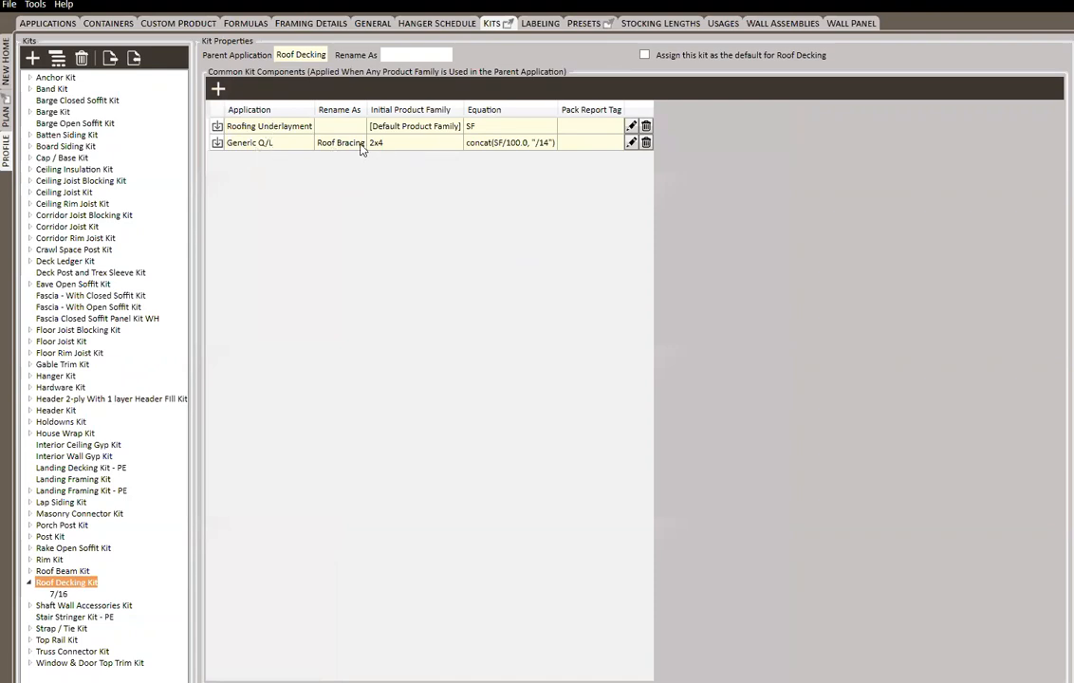
click(58, 594)
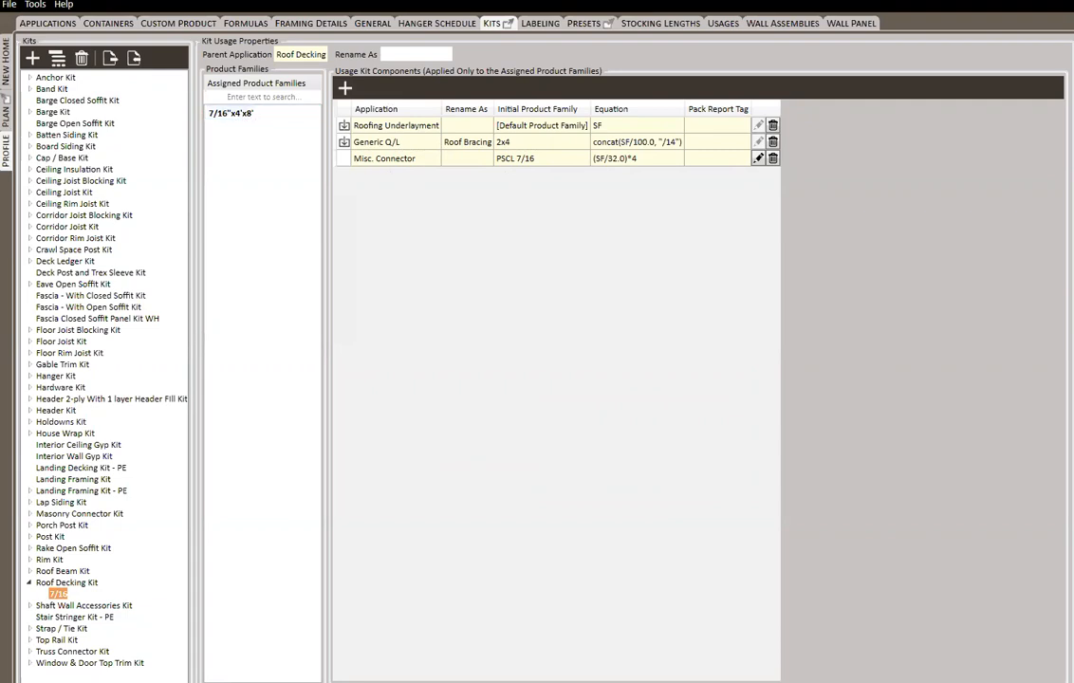
click(5, 73)
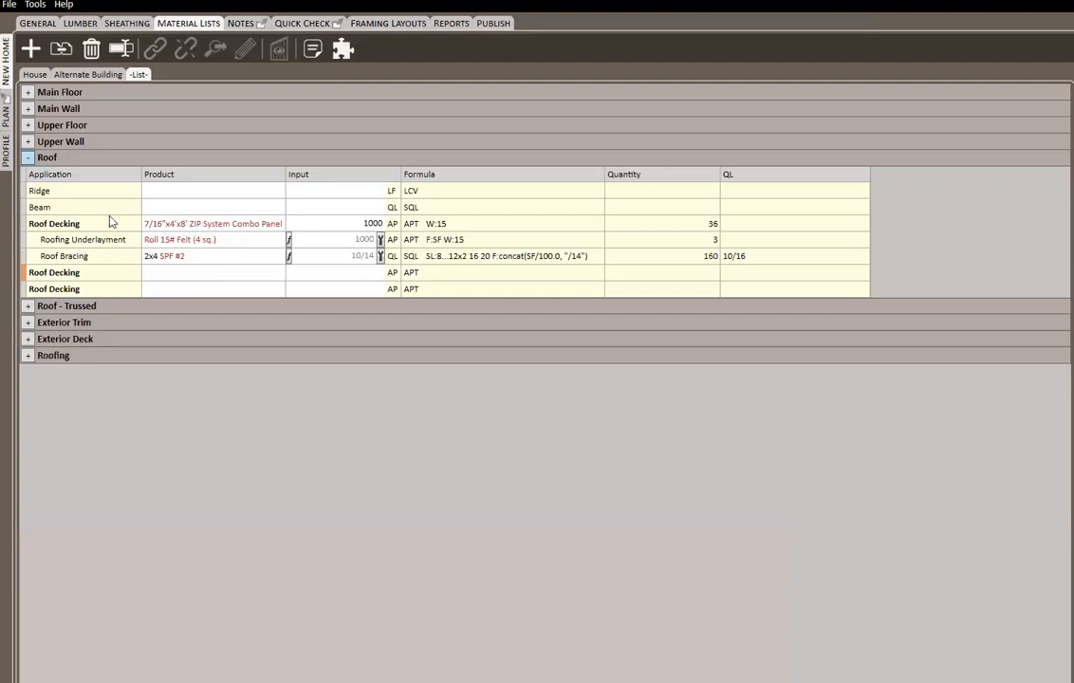
click(197, 277)
key(Return)
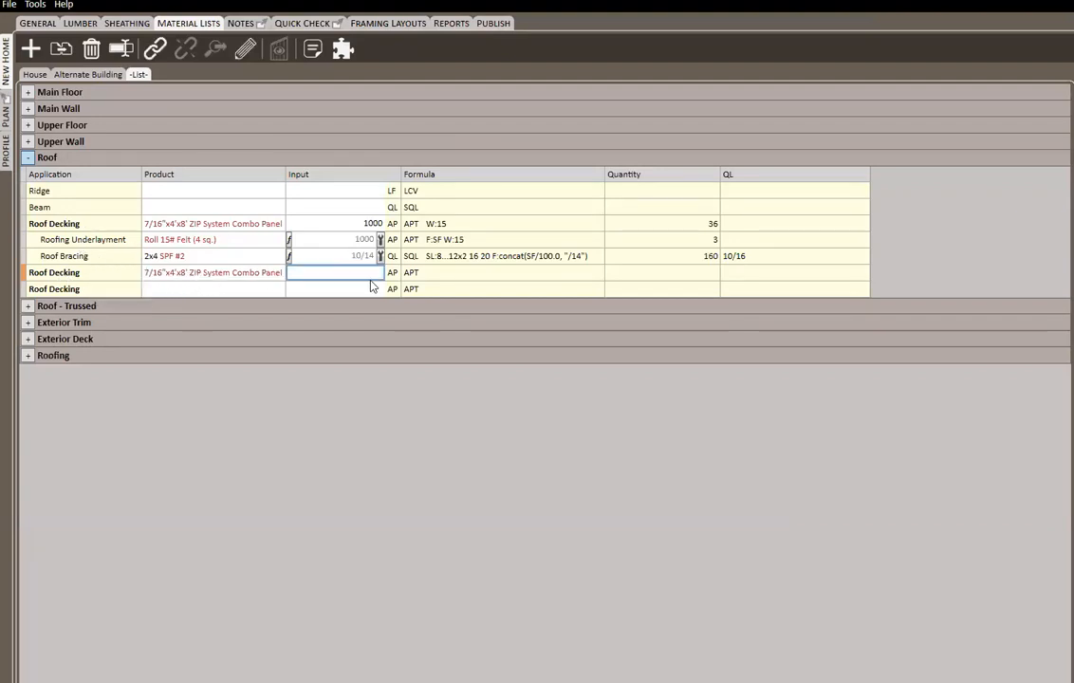
text(1000)
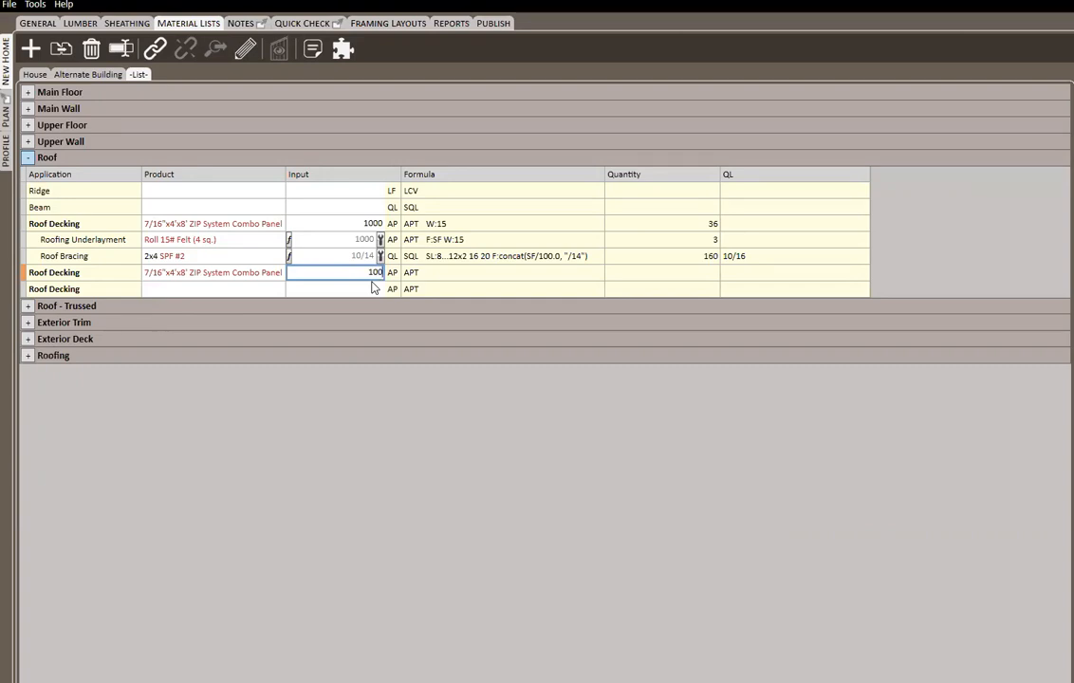
key(Return)
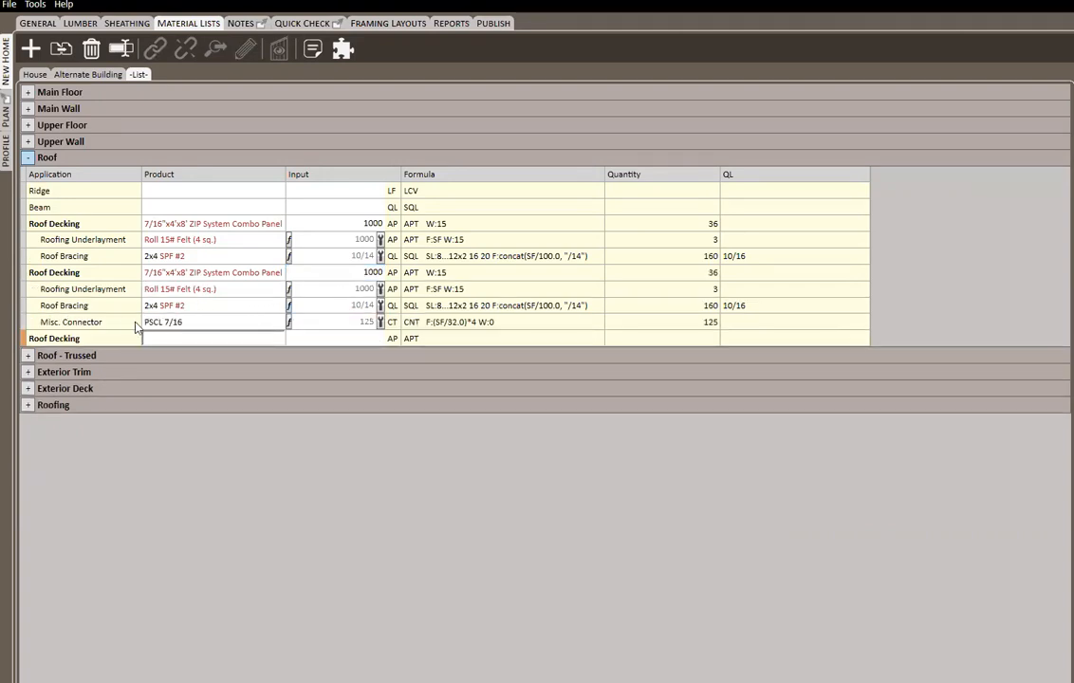
Change the second Roof Decking line's product to 5/8"x4'x8' CDX
click(186, 275)
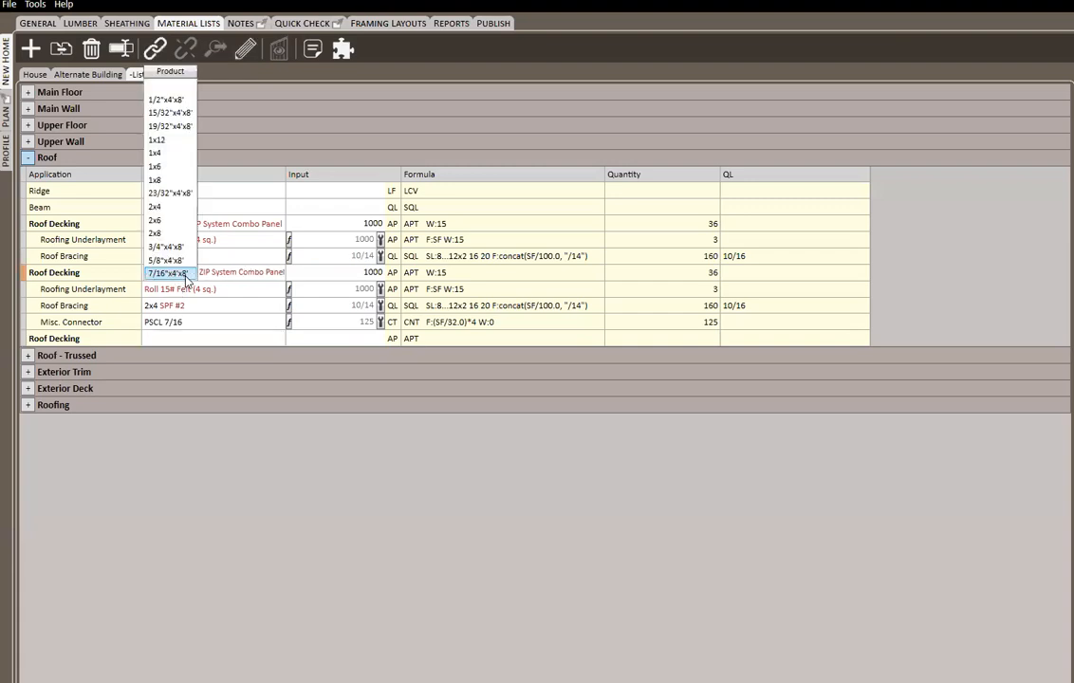
scroll(186, 276, up, 1)
click(186, 276)
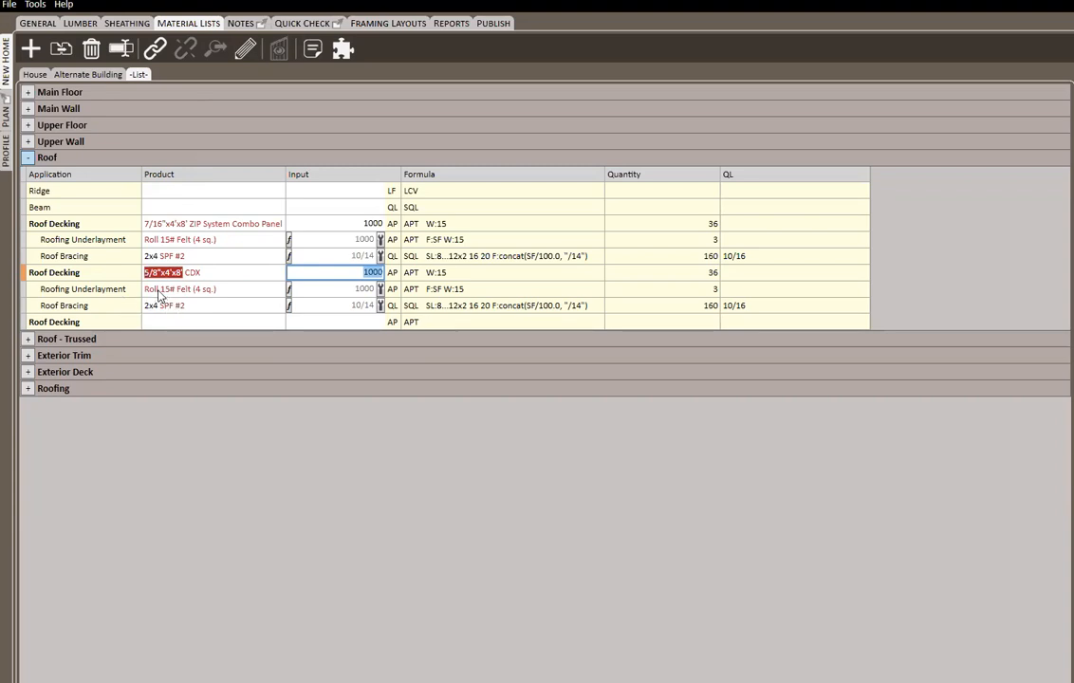
In the profile's Roof Decking Kit, additionally assign the 15/32"x4'x8' product family to the 7/16 usage
click(8, 147)
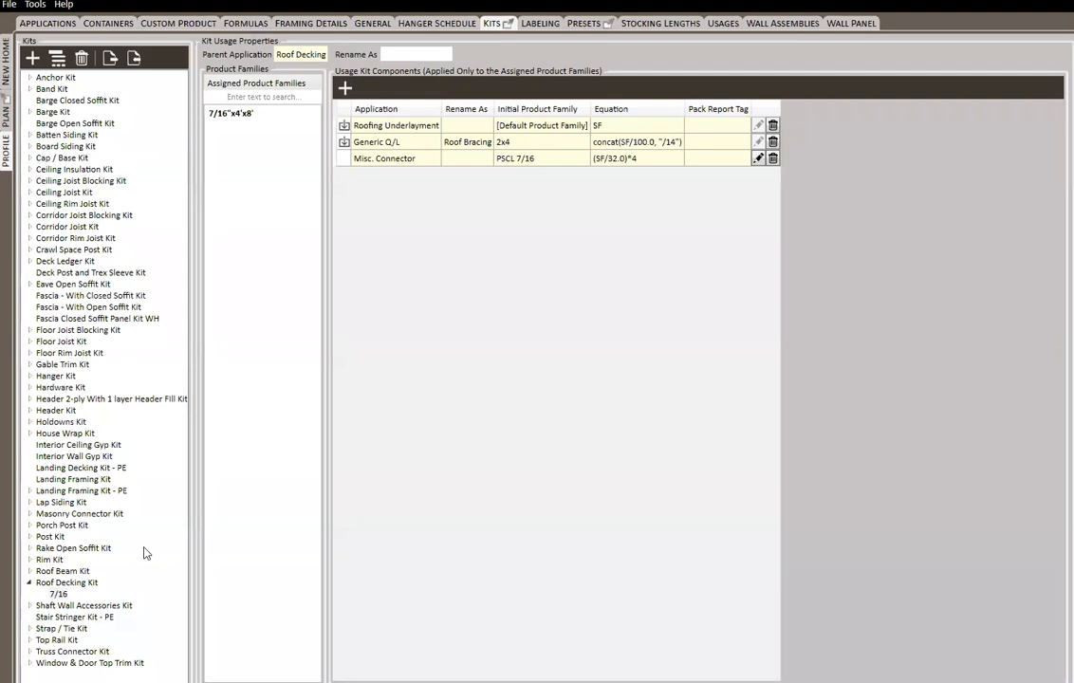
click(69, 583)
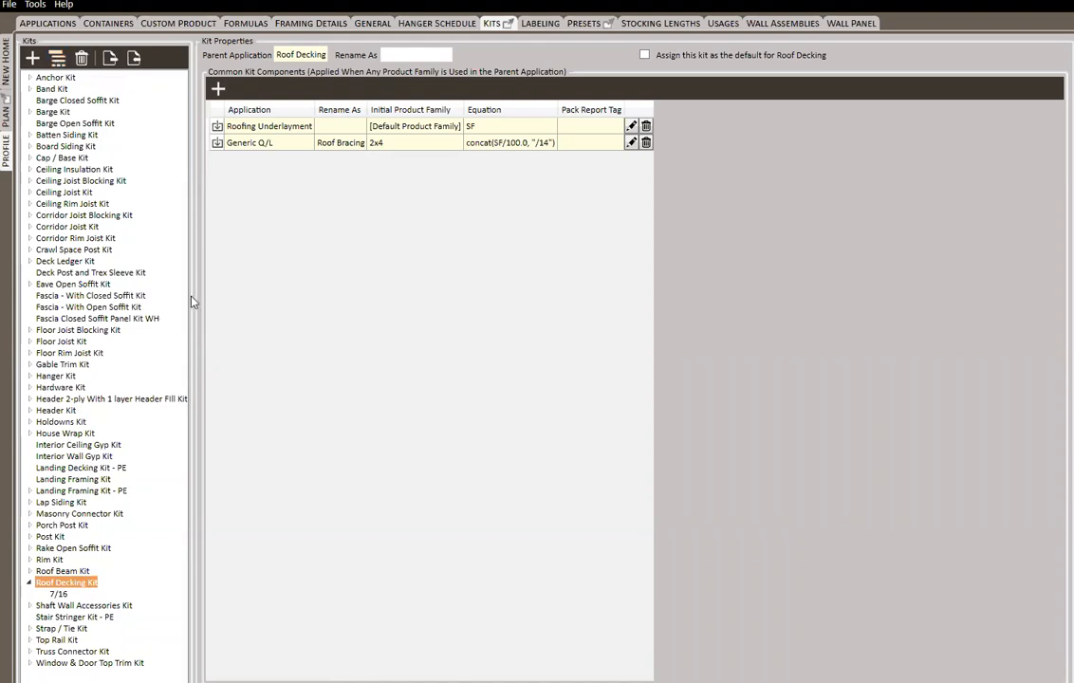
click(58, 594)
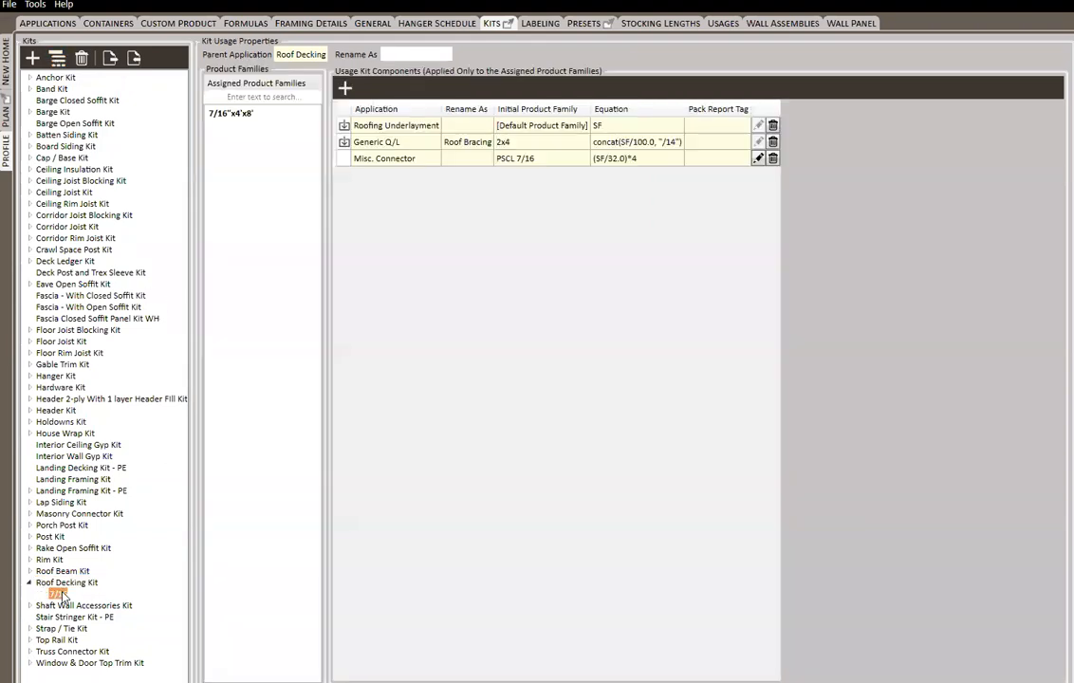
click(261, 82)
click(256, 96)
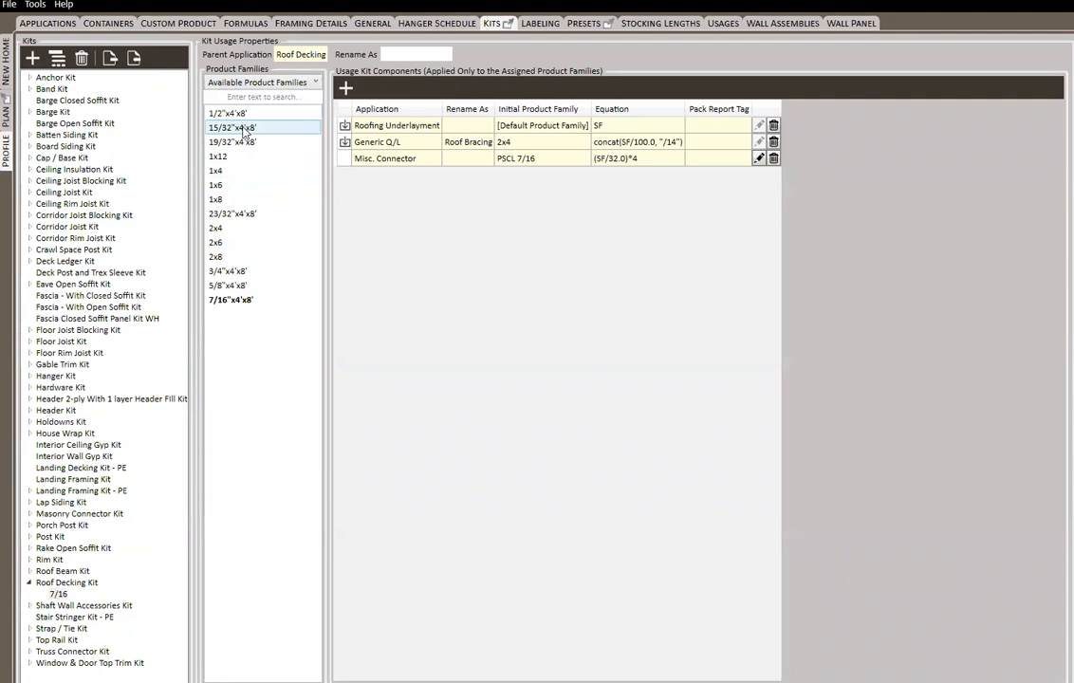
click(244, 130)
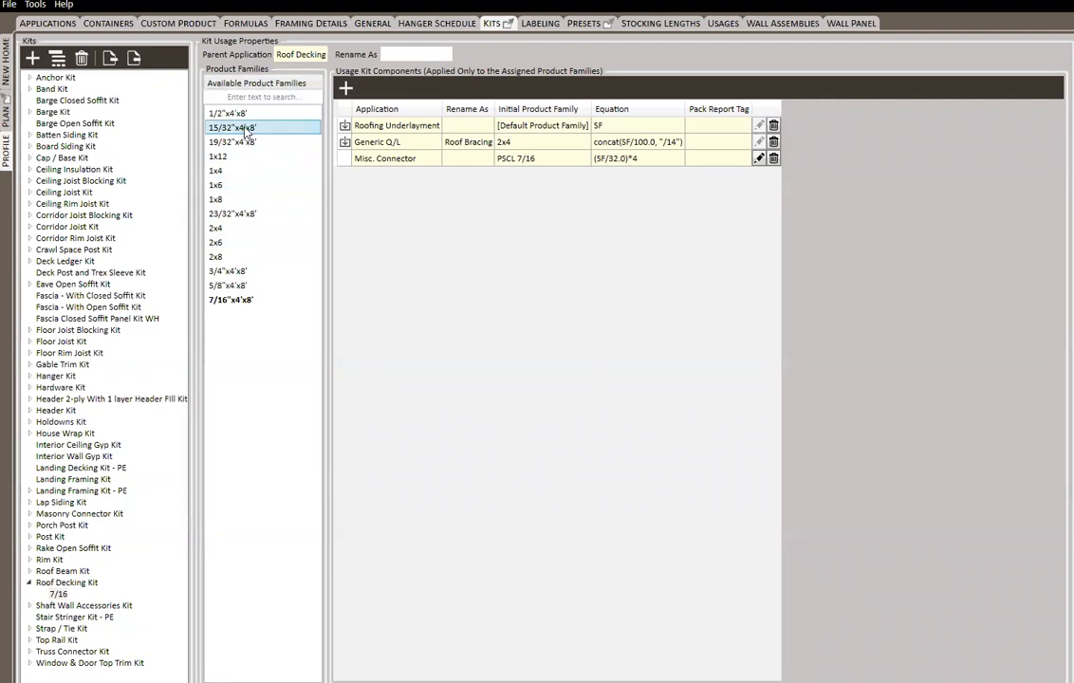
right_click(245, 130)
click(279, 136)
click(256, 84)
click(220, 98)
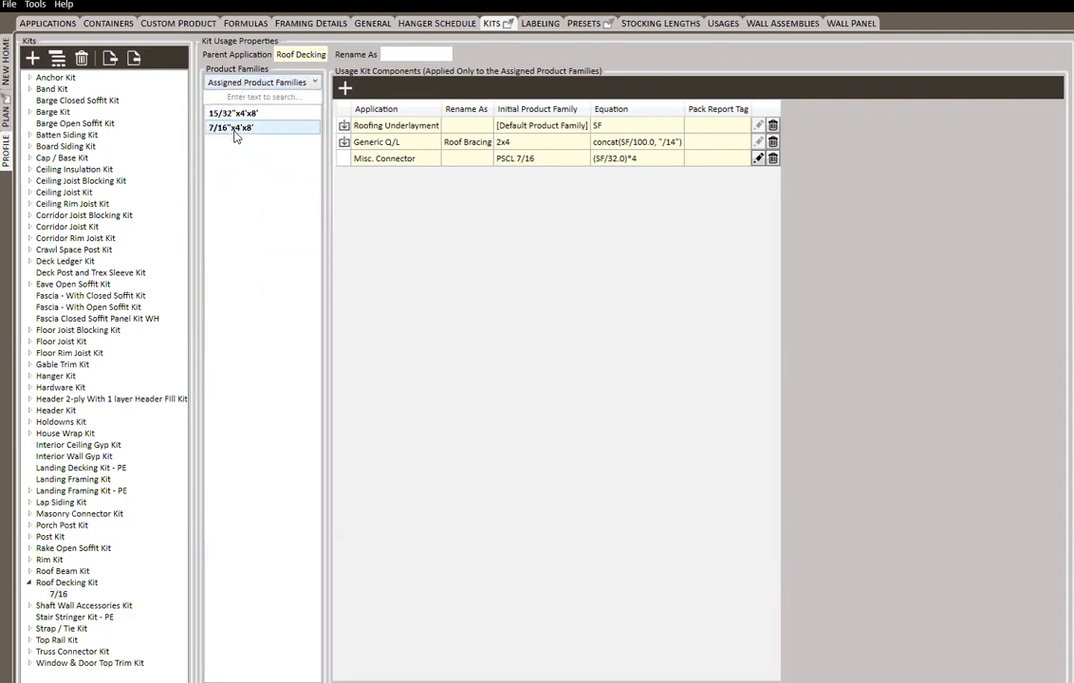
click(250, 115)
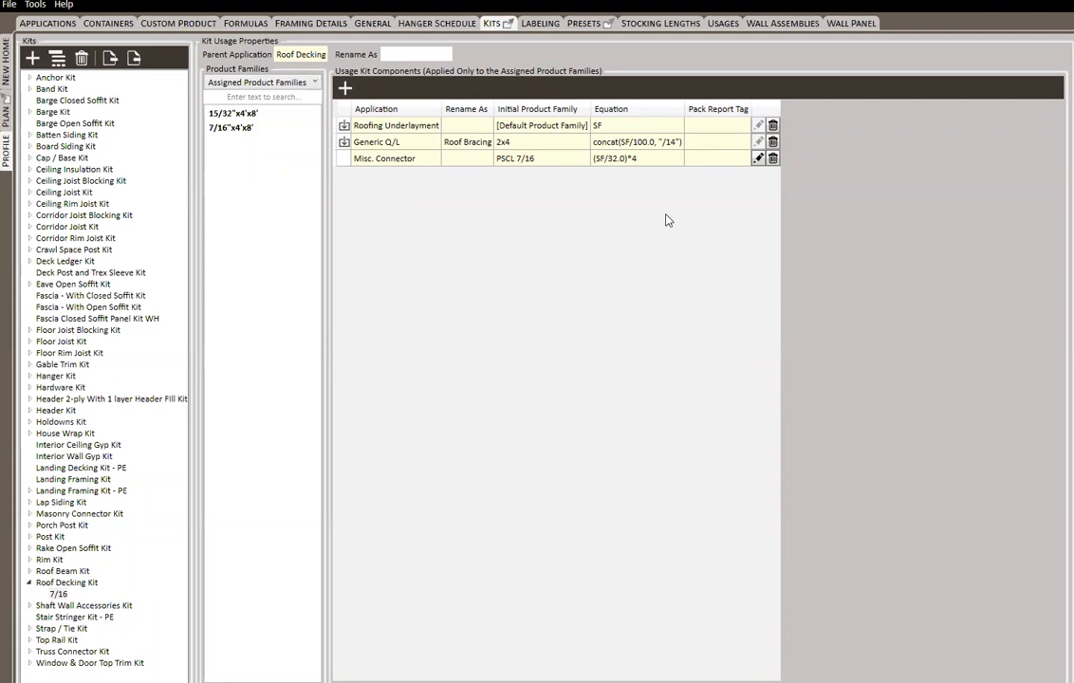
Edit the 7/16 usage's Misc. Connector component and set PSCL 7/16-R50 as its initial product family
click(758, 160)
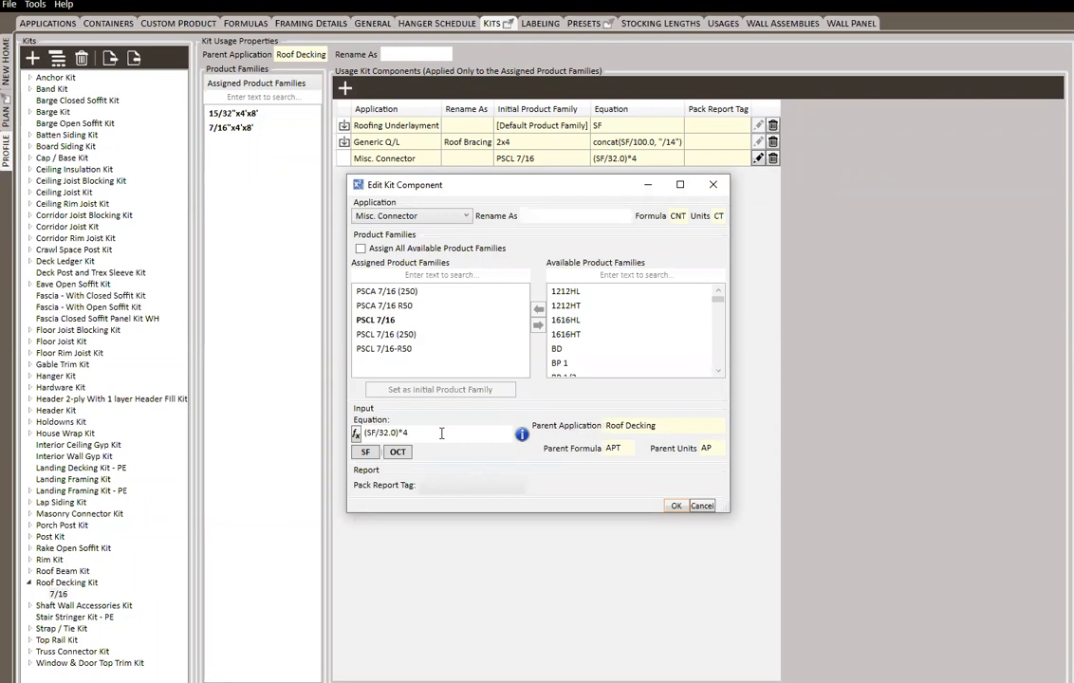
click(404, 350)
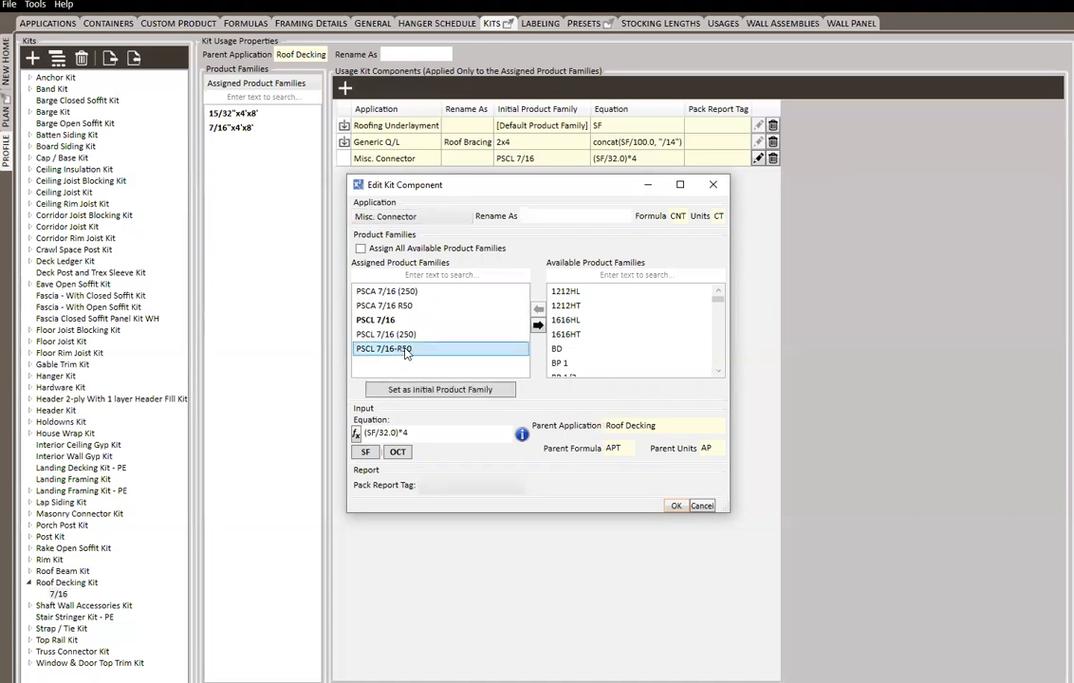
click(435, 389)
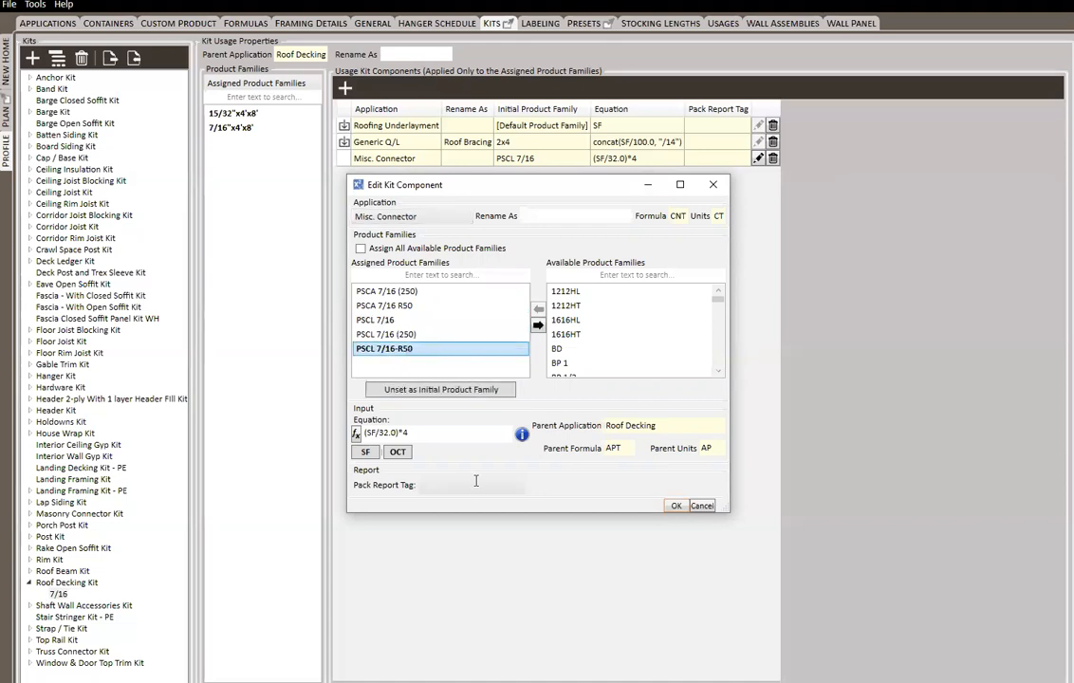
Change the Misc. Connector equation to ceiling(((SF/32.0)*4)/50.0) and save the component
click(417, 433)
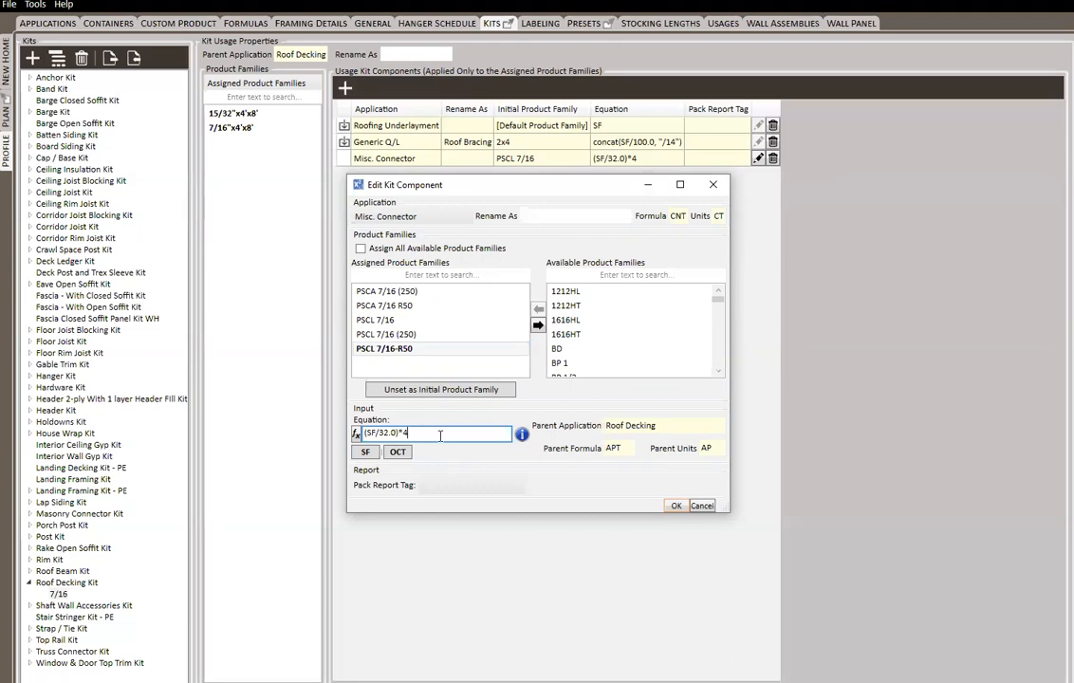
text())
text(()
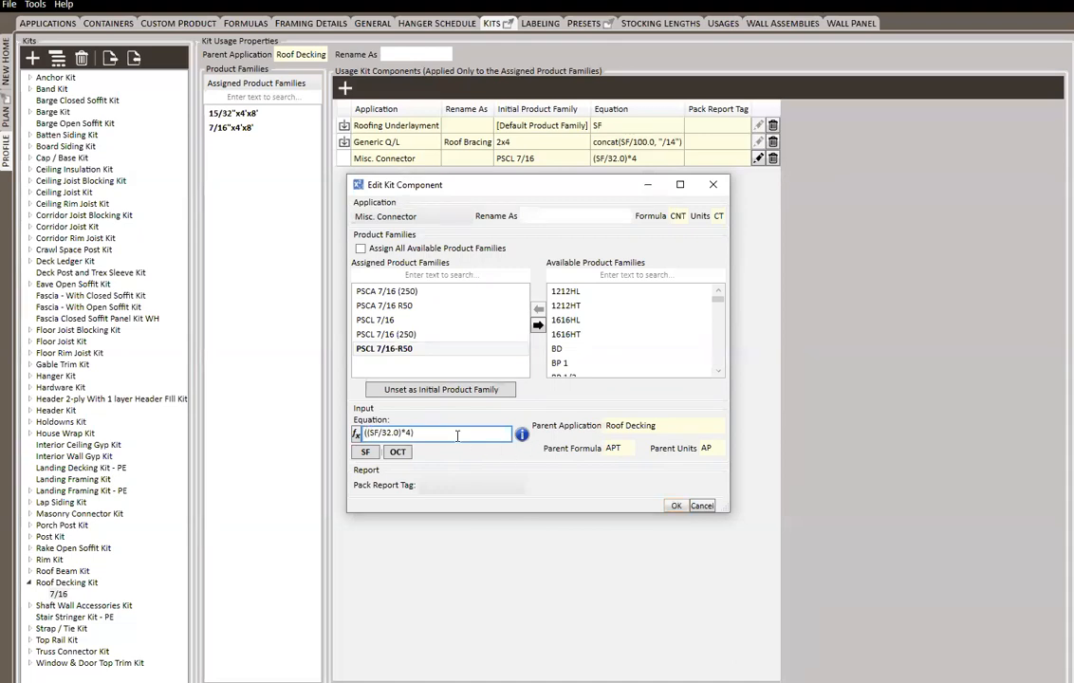
text(/50)
mouse_move(522, 435)
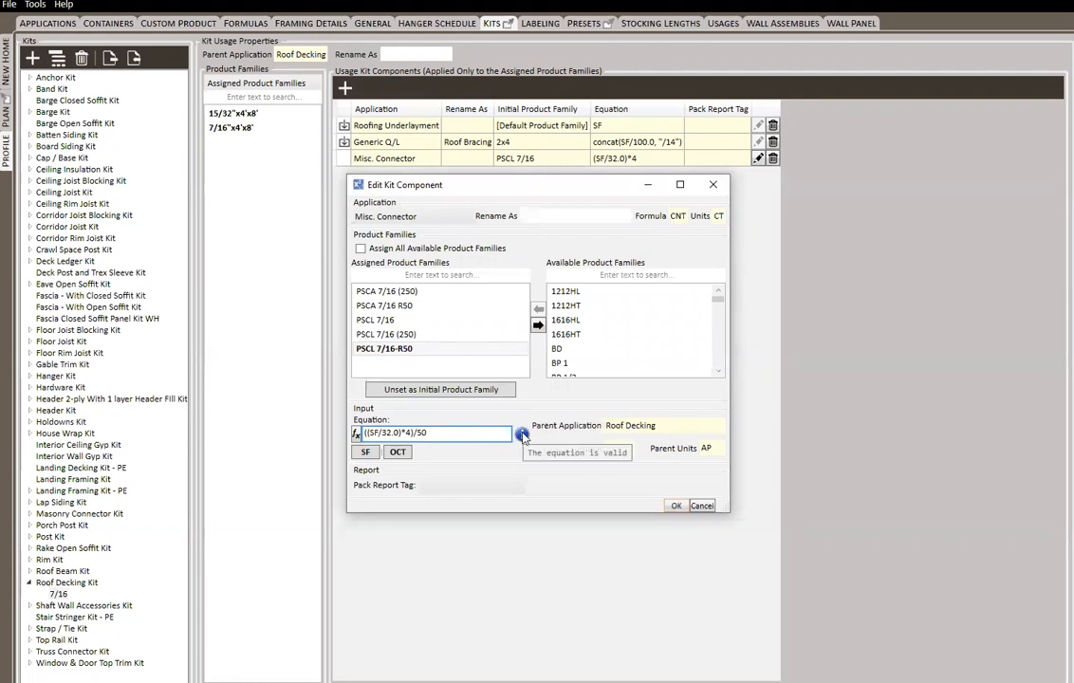
text(.0)
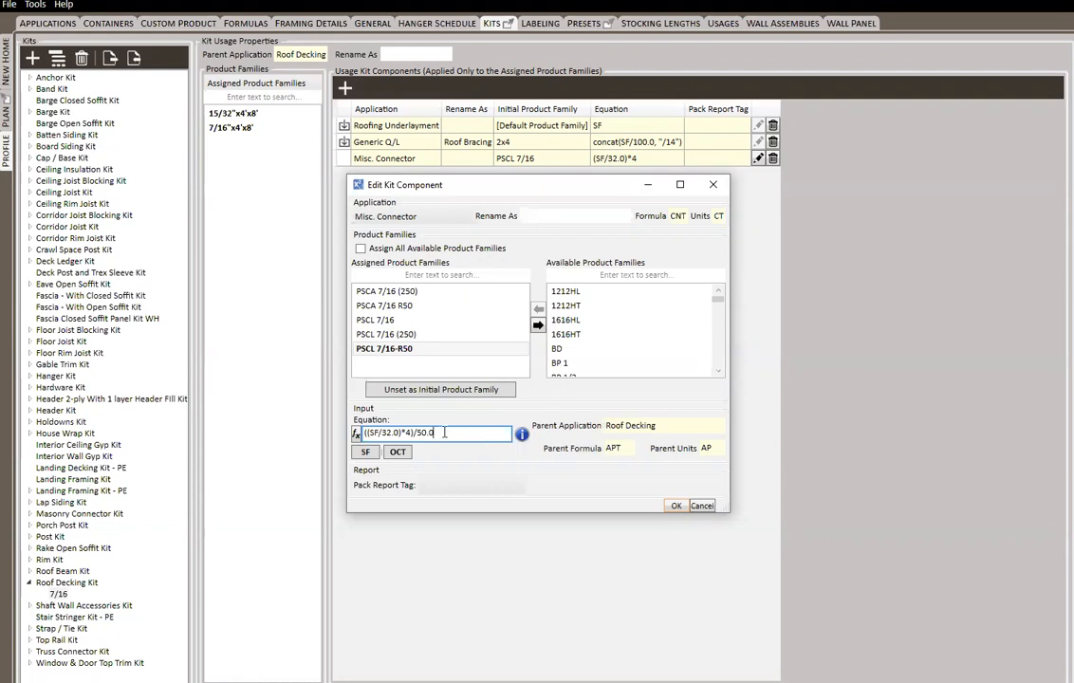
text())
click(366, 436)
text((ceiling)
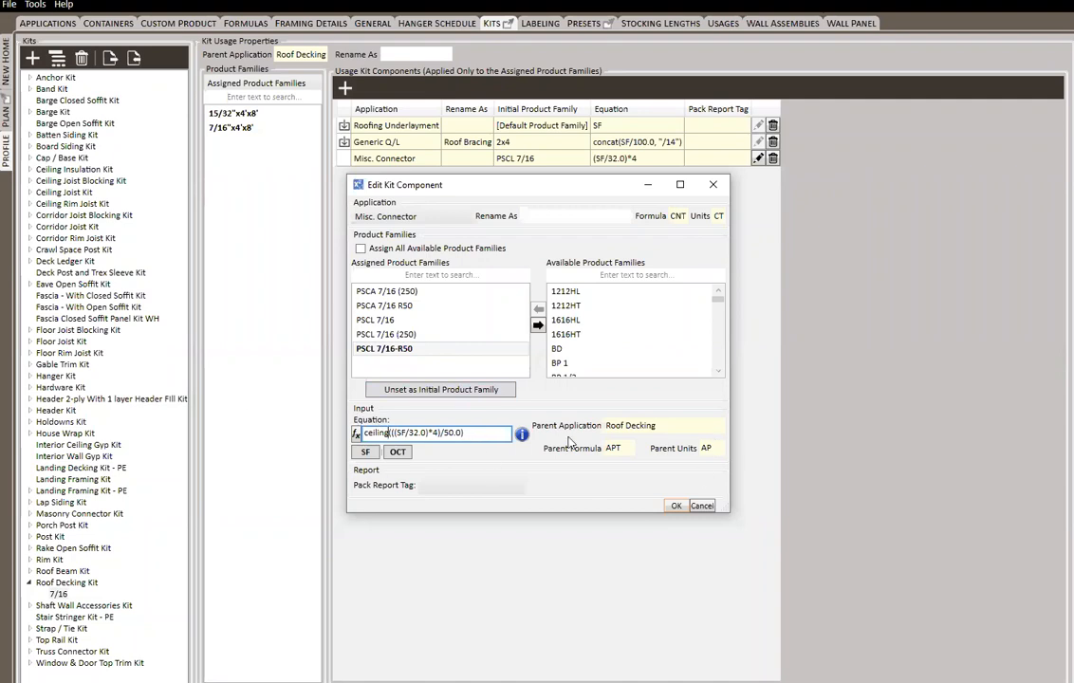
click(673, 506)
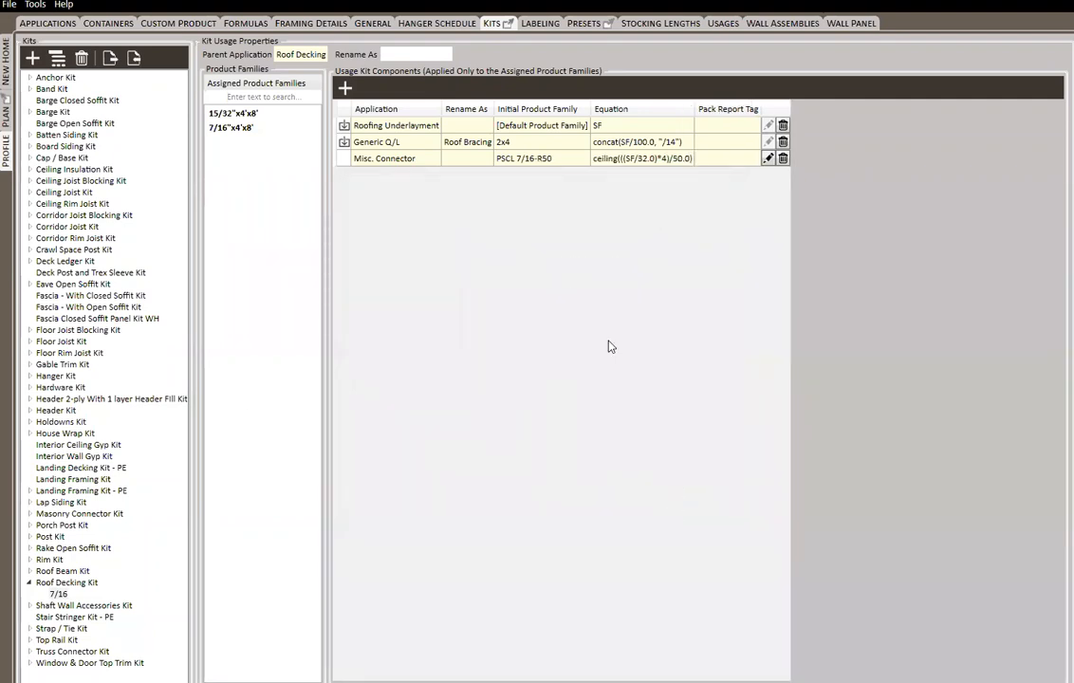
In the new home's Roof material list, clear the input of the second Roof Decking line
click(6, 64)
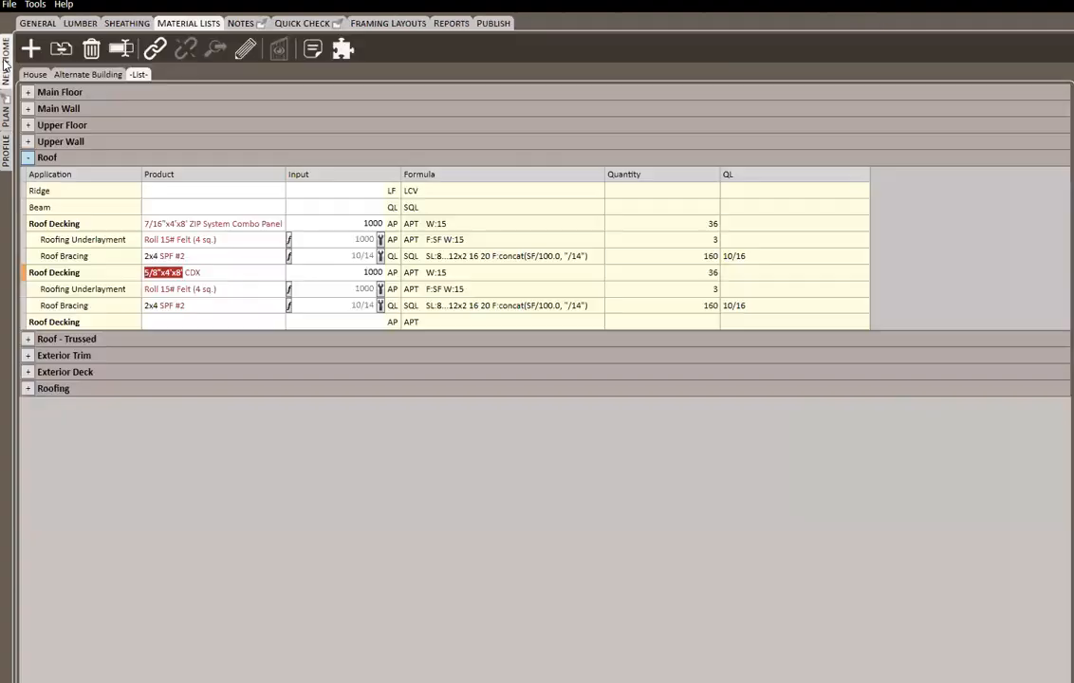
click(230, 279)
text(5)
click(342, 273)
drag(342, 272, 435, 275)
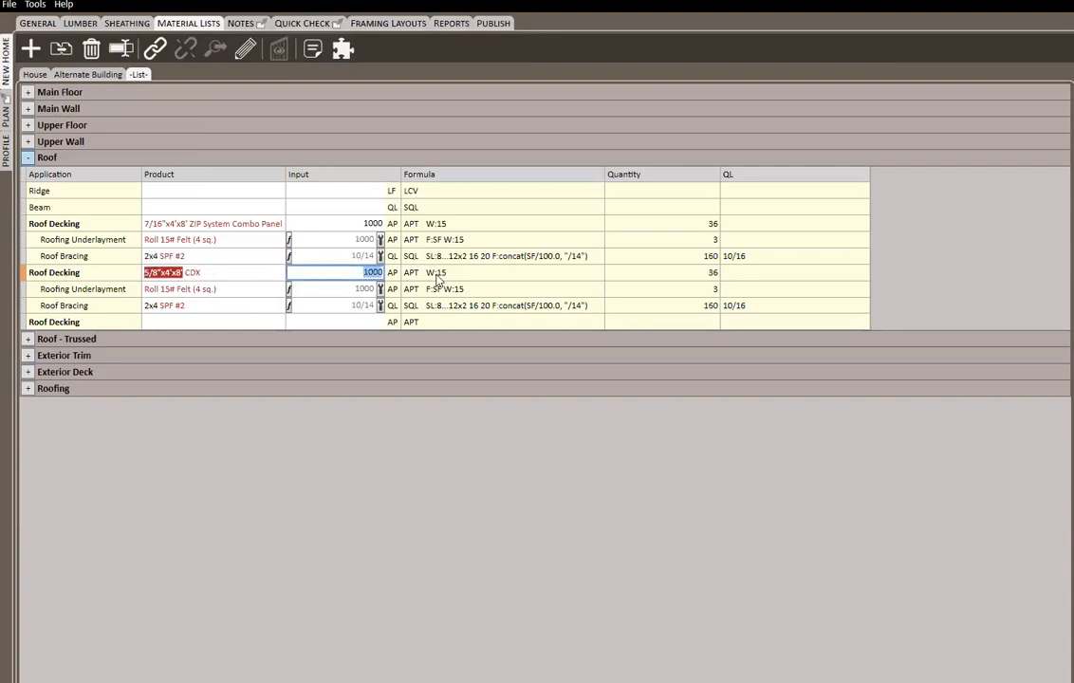
key(BackSpace)
Set the second Roof Decking line's product to 7/16"x4'x8' ZIP System Combo Panel with an input of 1000
click(213, 272)
key(BackSpace)
key(Return)
click(186, 273)
key(Return)
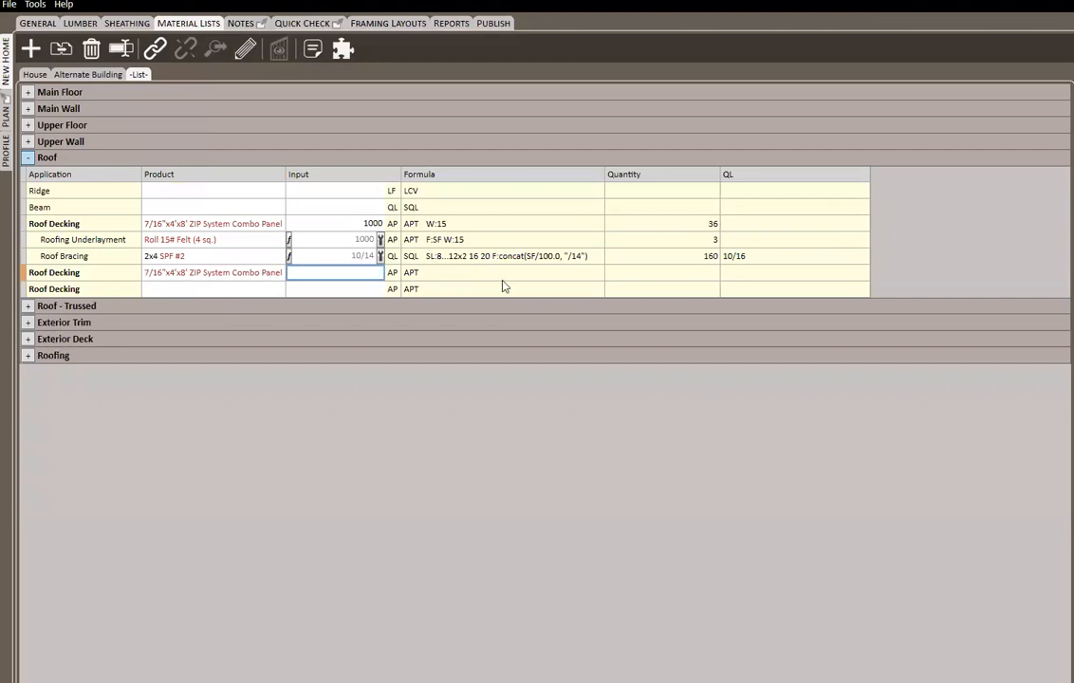
text(1000)
key(Return)
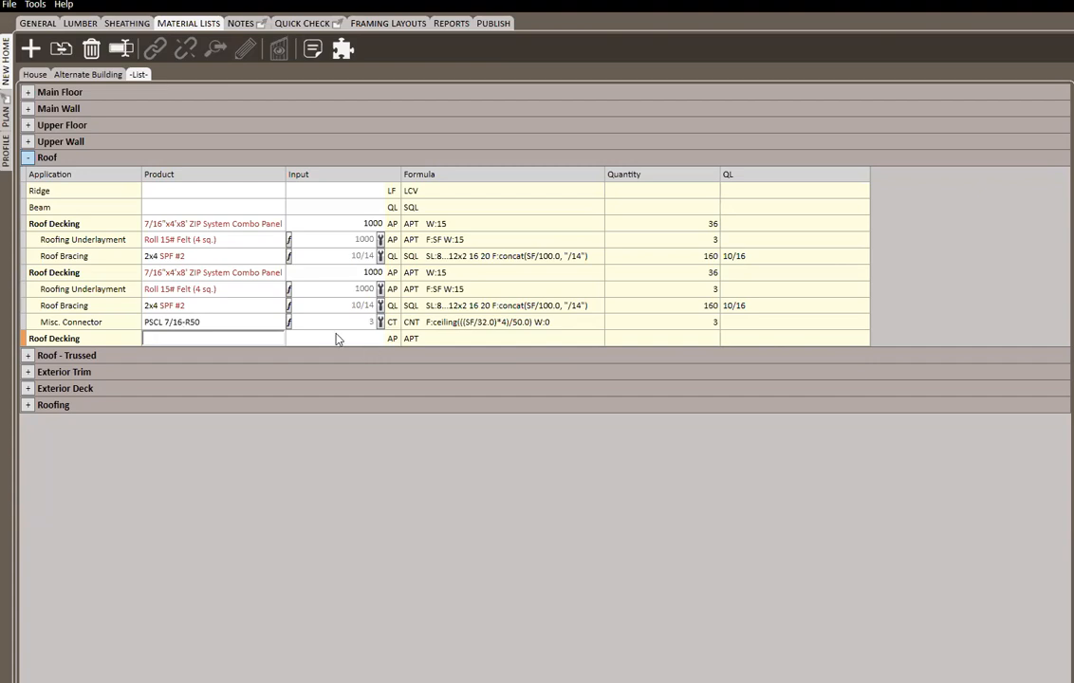
Start another kit component in the profile's 7/16 usage, using the Misc. Connector application
click(7, 151)
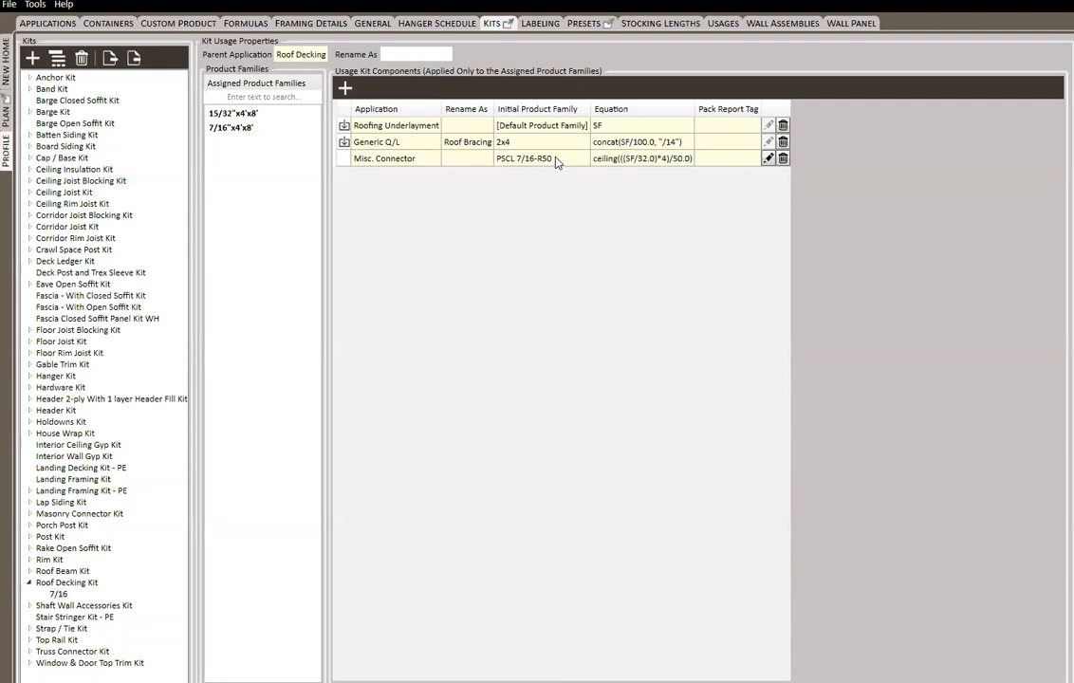
click(347, 88)
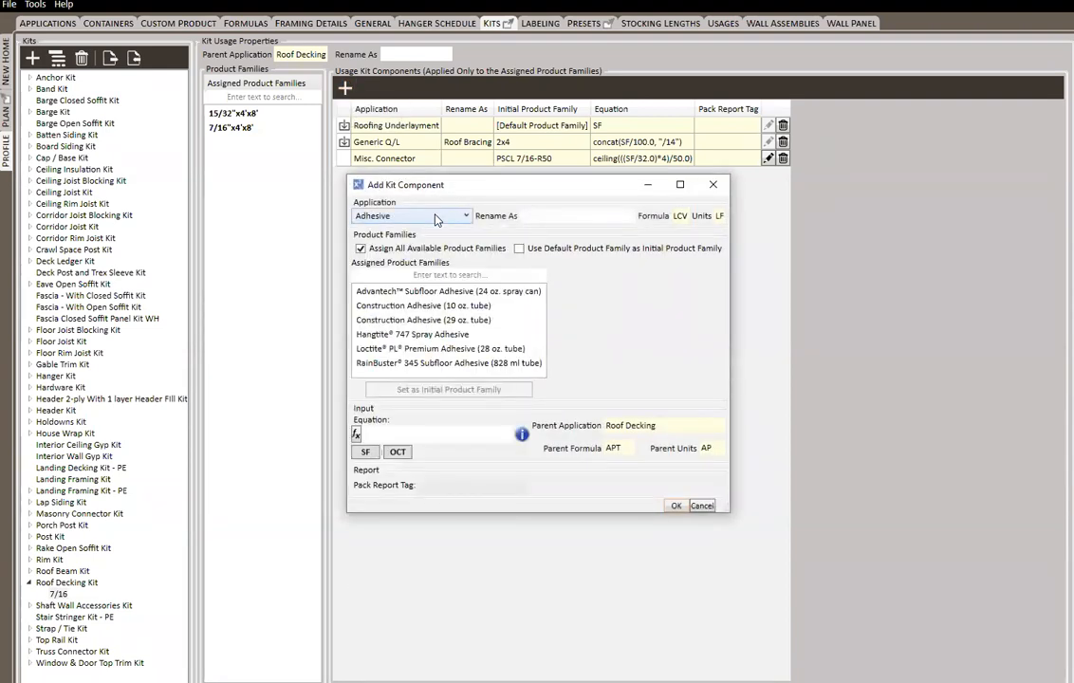
click(437, 219)
scroll(437, 220, down, 10)
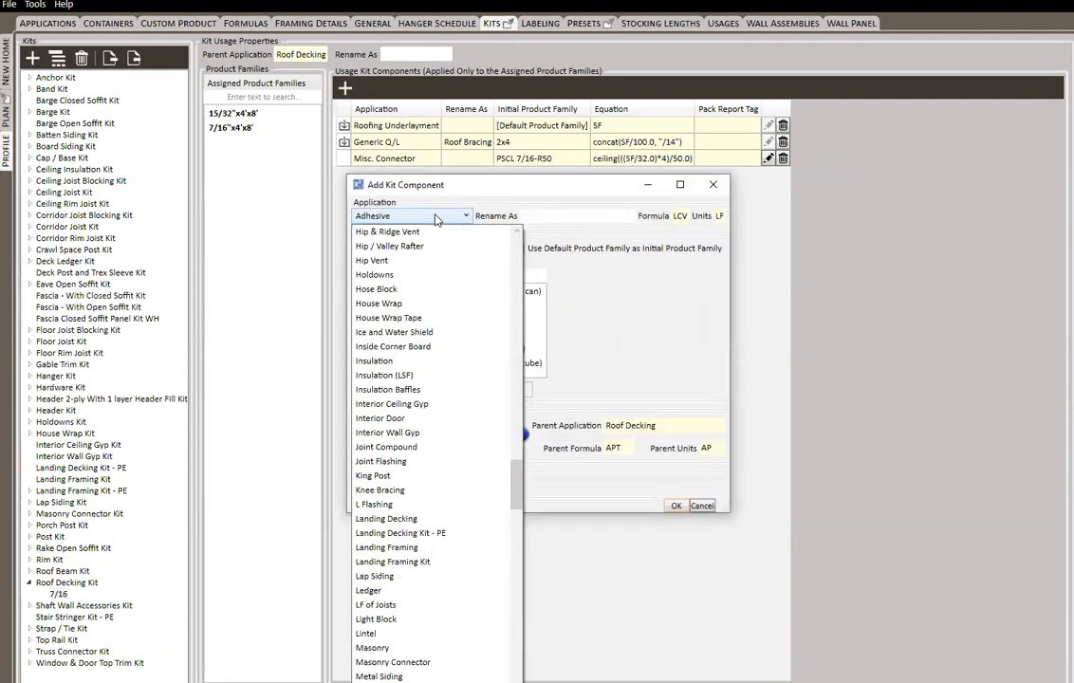
key(Return)
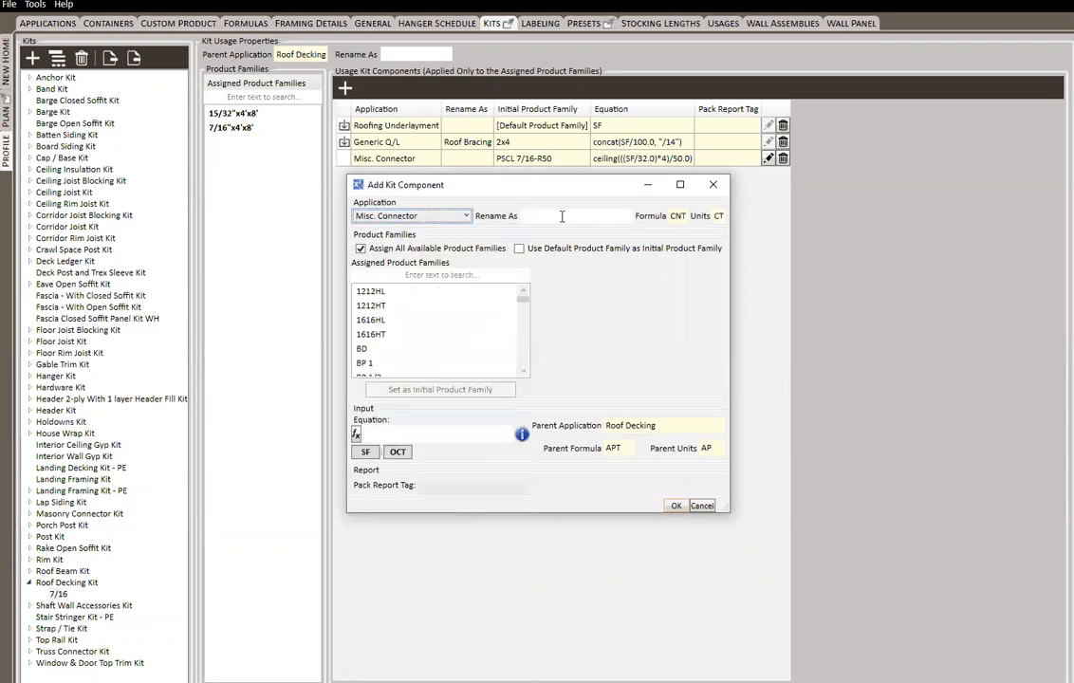
Filter the assigned product families by 7/16 and set PSCL 7/16 as the new component's initial product family
click(391, 275)
text(7/16)
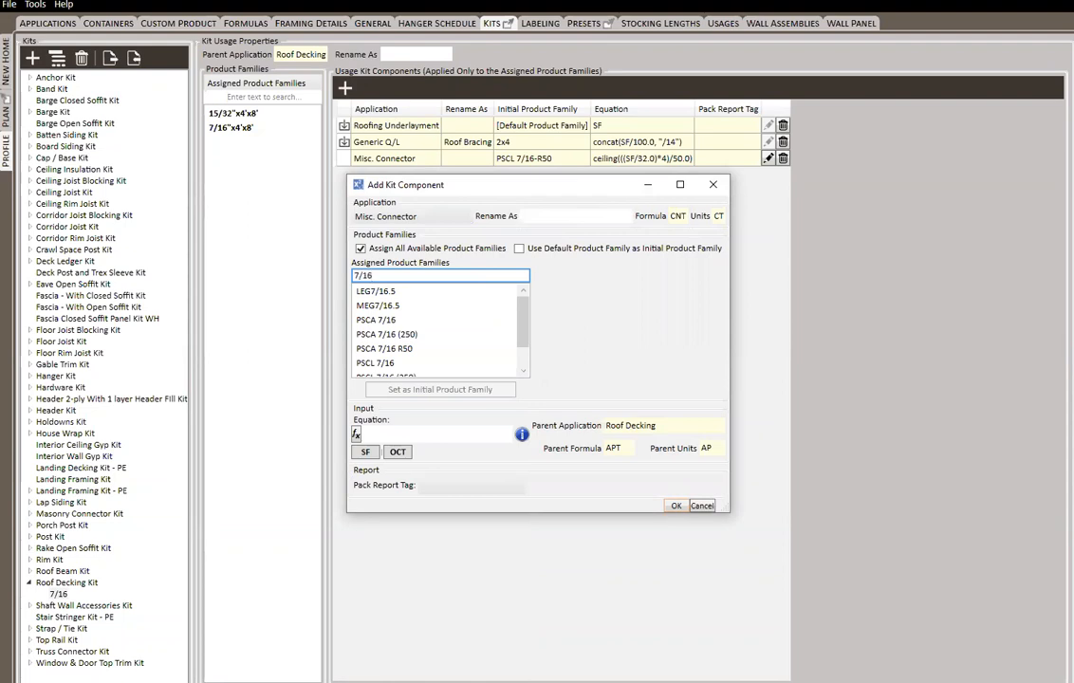
scroll(400, 359, down, 1)
click(392, 335)
right_click(392, 337)
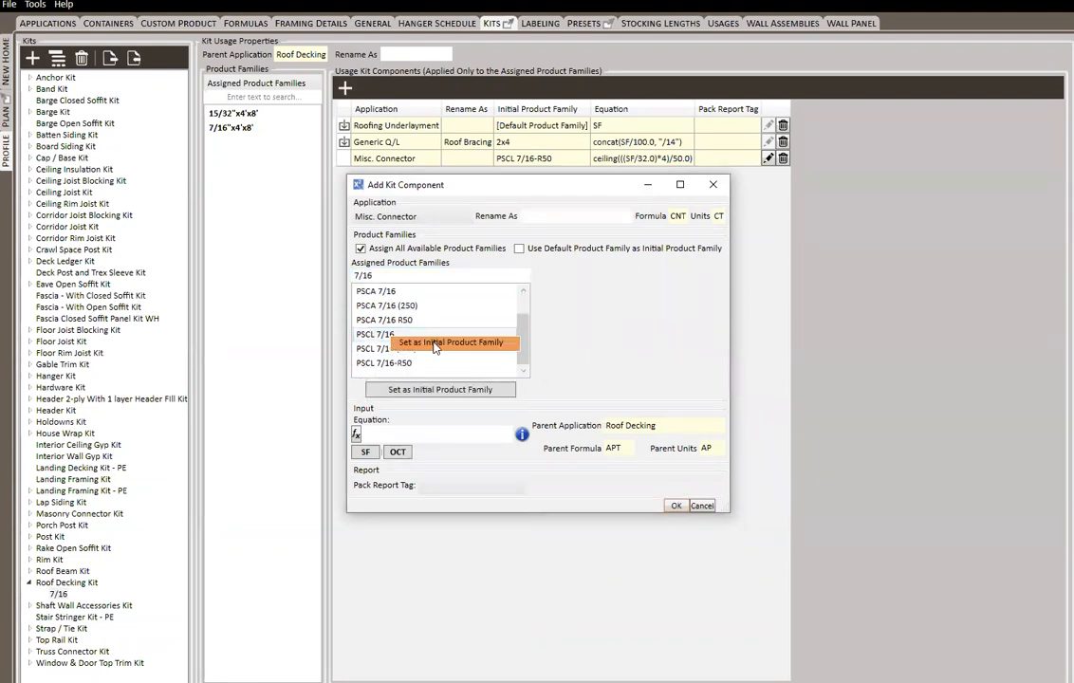
click(434, 343)
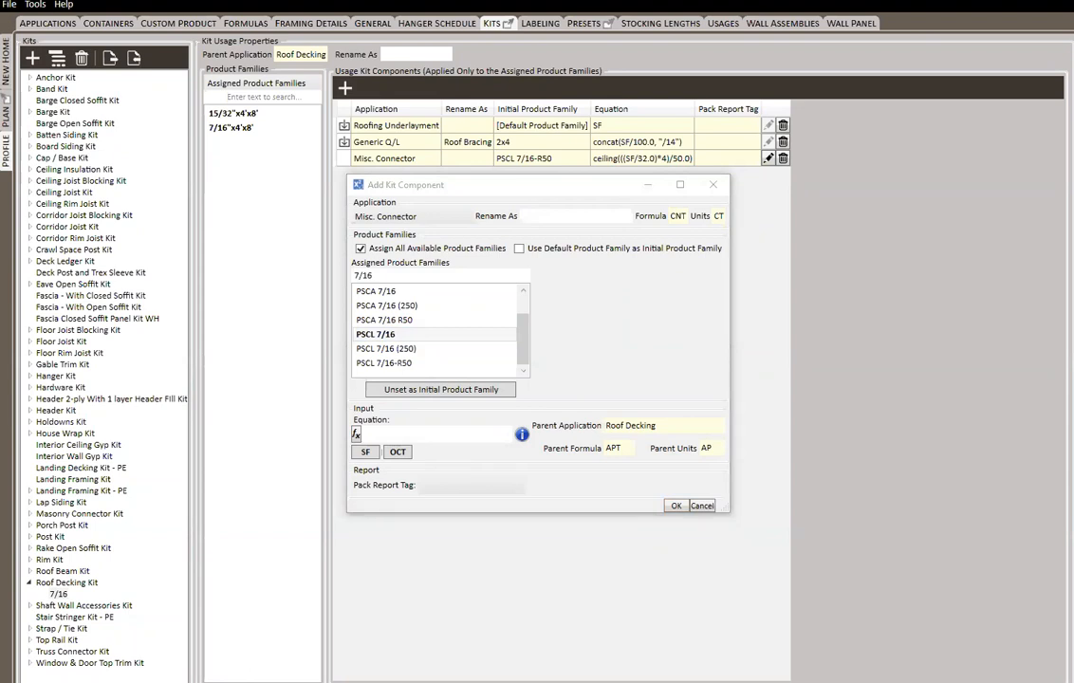
Set the new component's equation to SIf(SF<400, (SF/32.0)*4, " "), save it, and order it above the PSCL 7/16-R50 component
click(396, 433)
text(SIf(SF<400, (SF/32.0)*4, " "))
text())
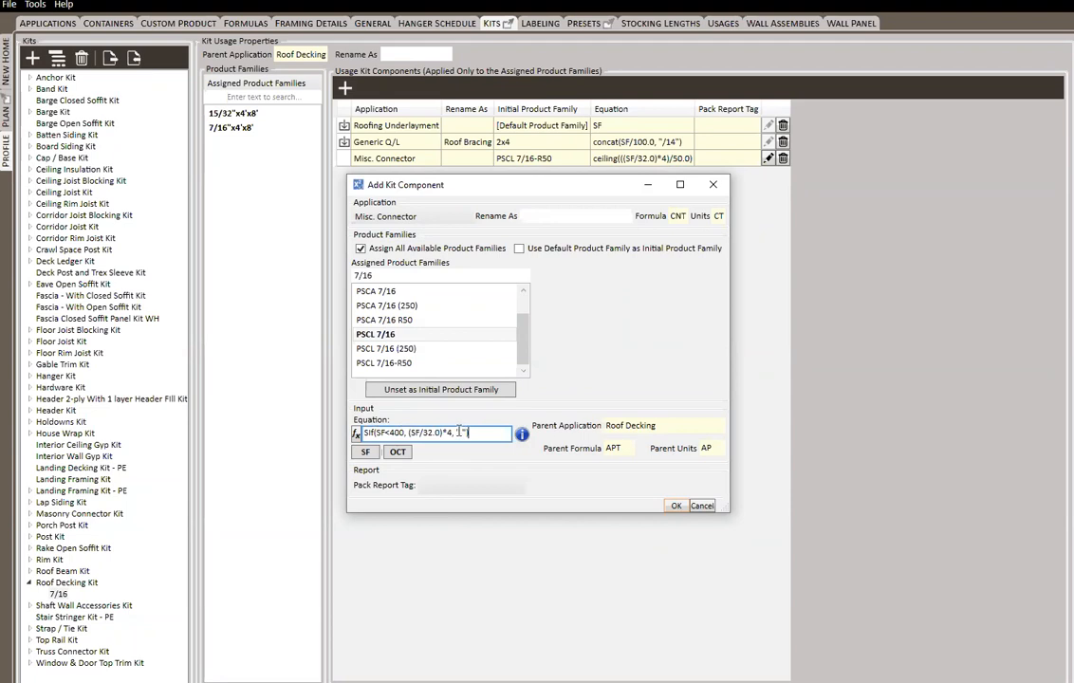
click(676, 506)
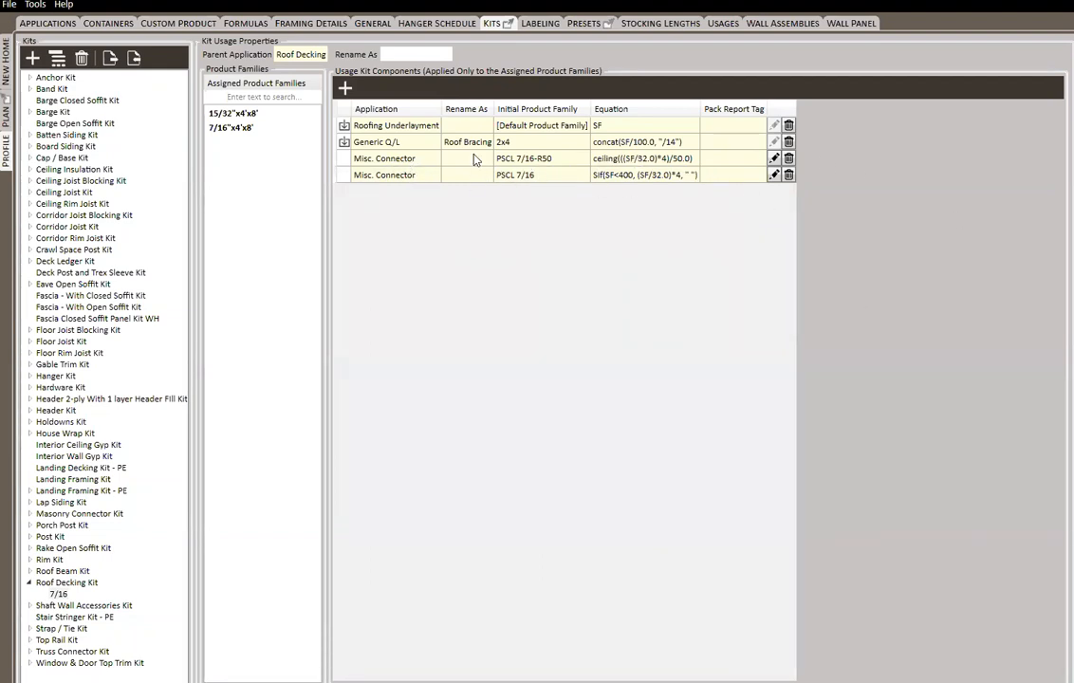
drag(356, 159, 401, 178)
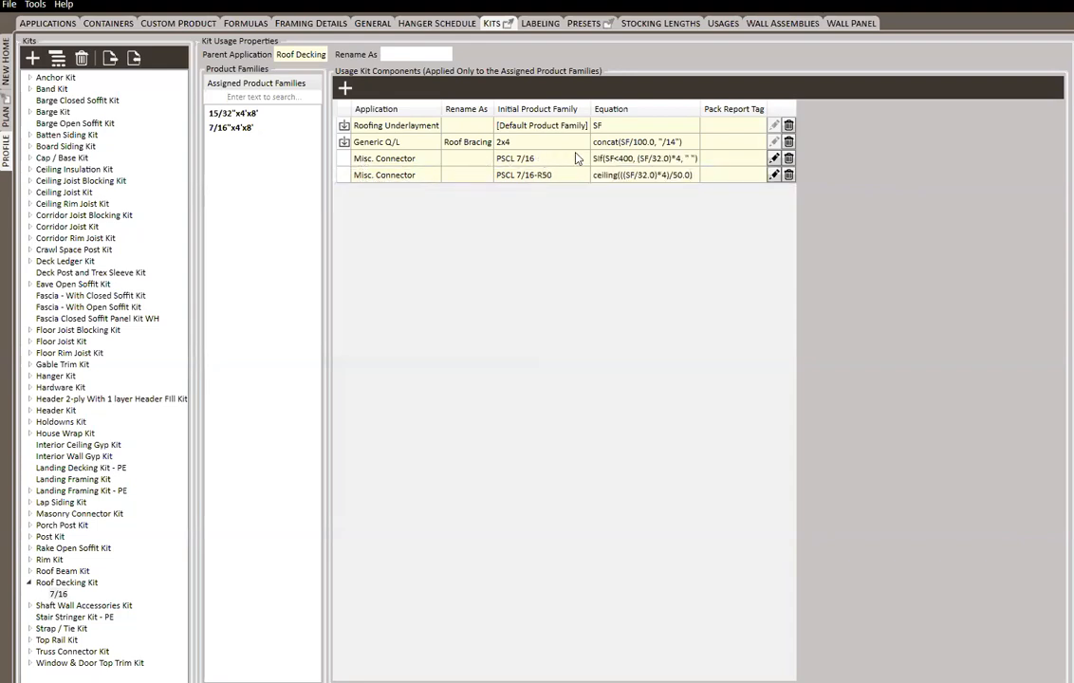
Change the PSCL 7/16-R50 component's equation to SIf(SF>399, ceiling(((SF/32.0)*4)/50.0), " ") and save it
click(774, 174)
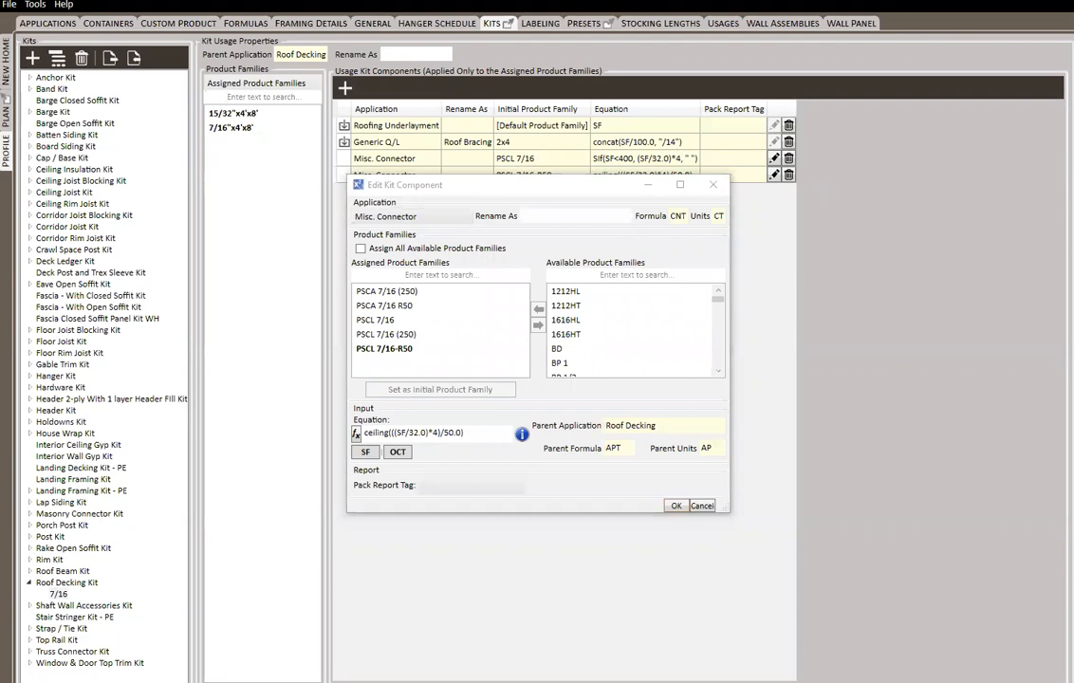
click(474, 434)
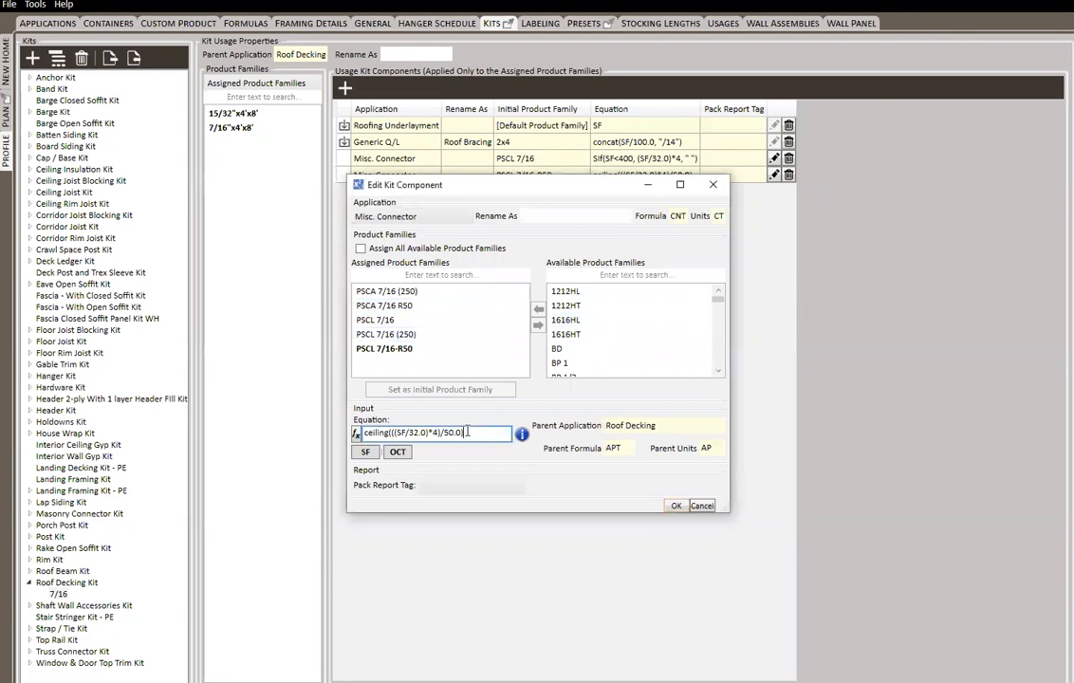
text(SIf(SF>399, ceiling(((SF/32.0)*4)/50.0), " "))
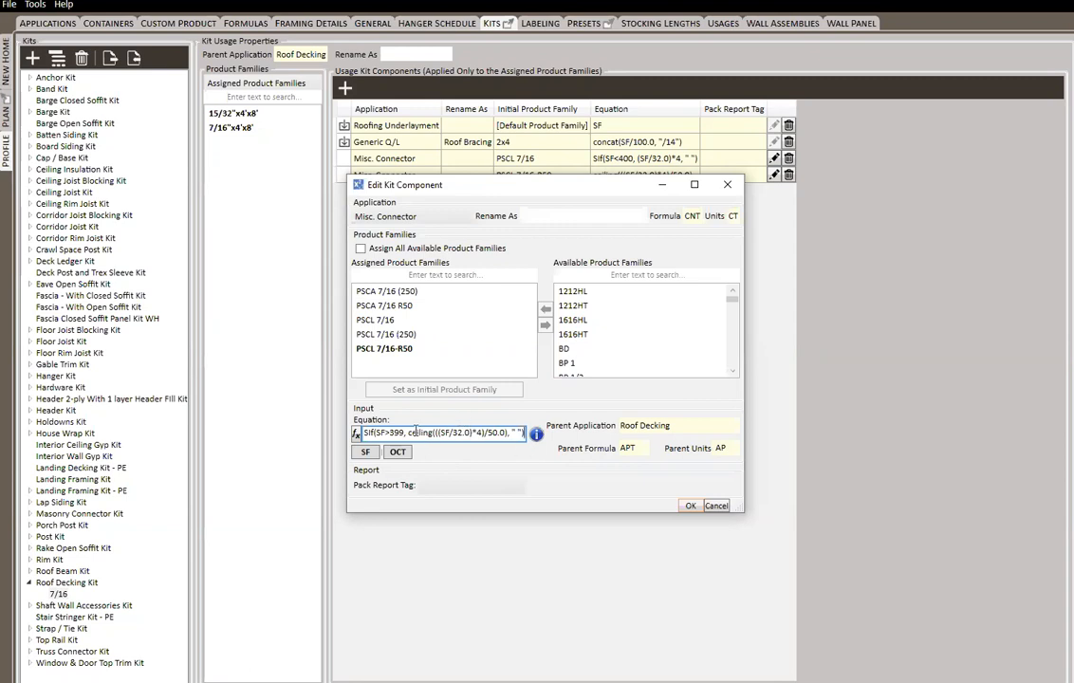
click(508, 432)
text())
click(691, 505)
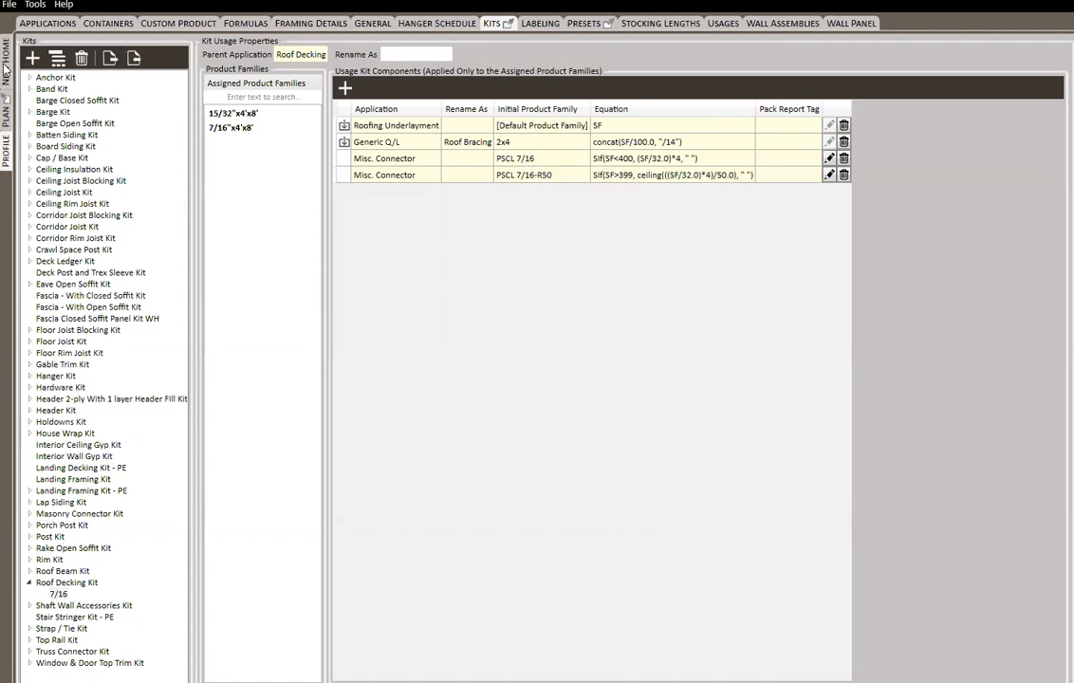
Clear the input and product of the second Roof Decking line in the new home's material list
click(6, 69)
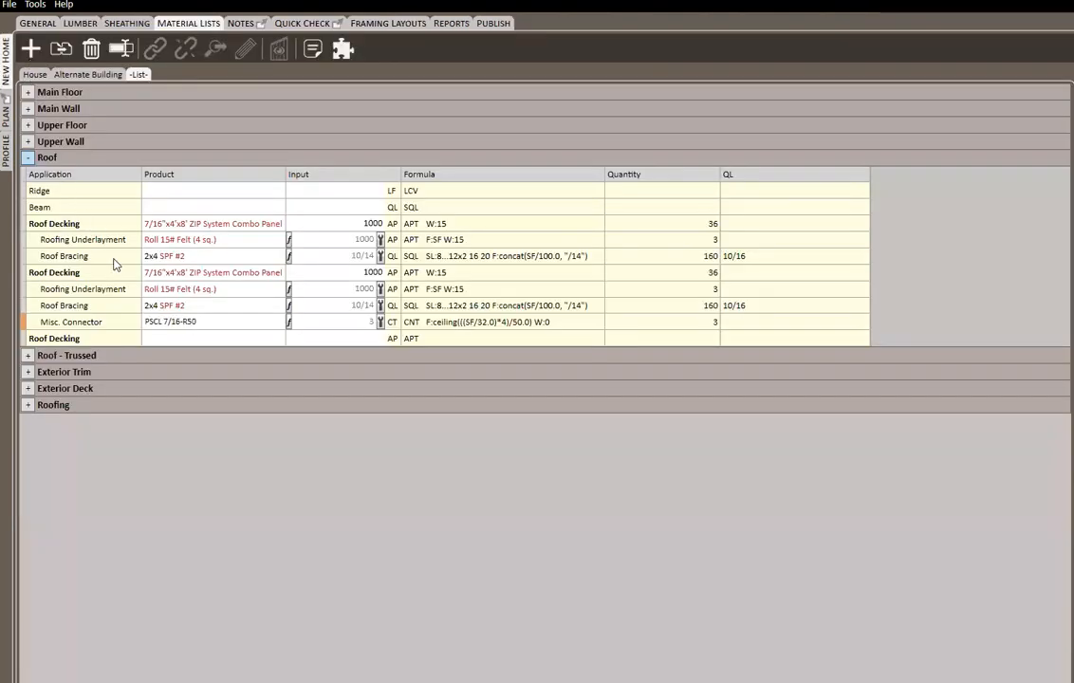
click(329, 272)
key(Delete)
key(Left)
key(Return)
key(Delete)
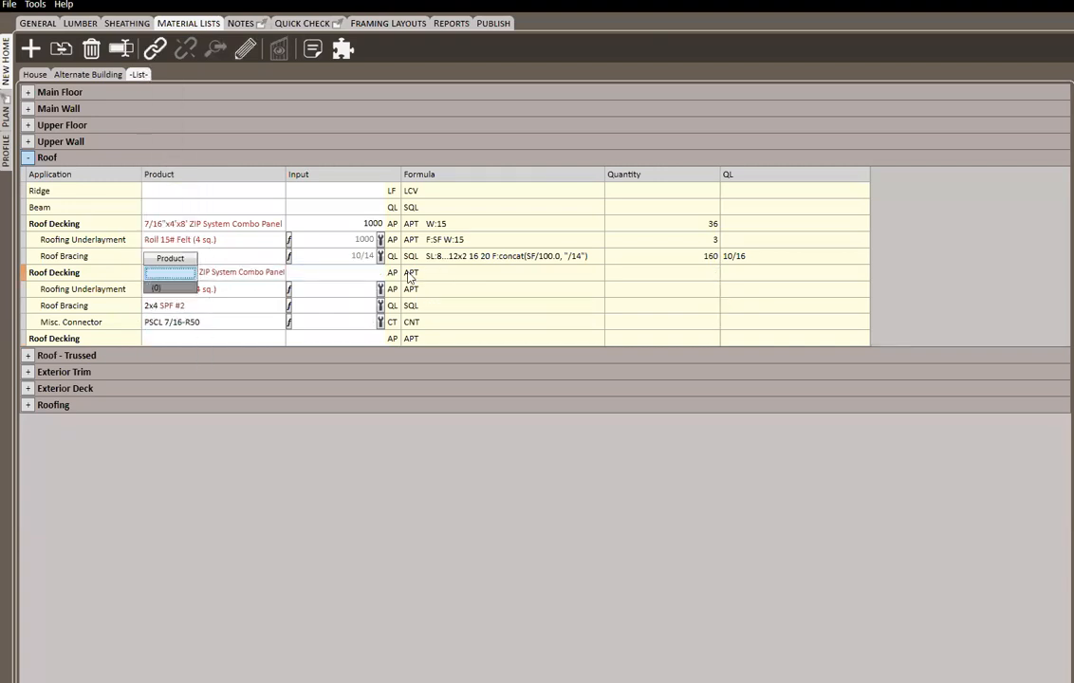
key(Return)
Set the second Roof Decking line's product to 7/16"x4'x8' ZIP System Combo Panel again, with an input of 398
click(189, 276)
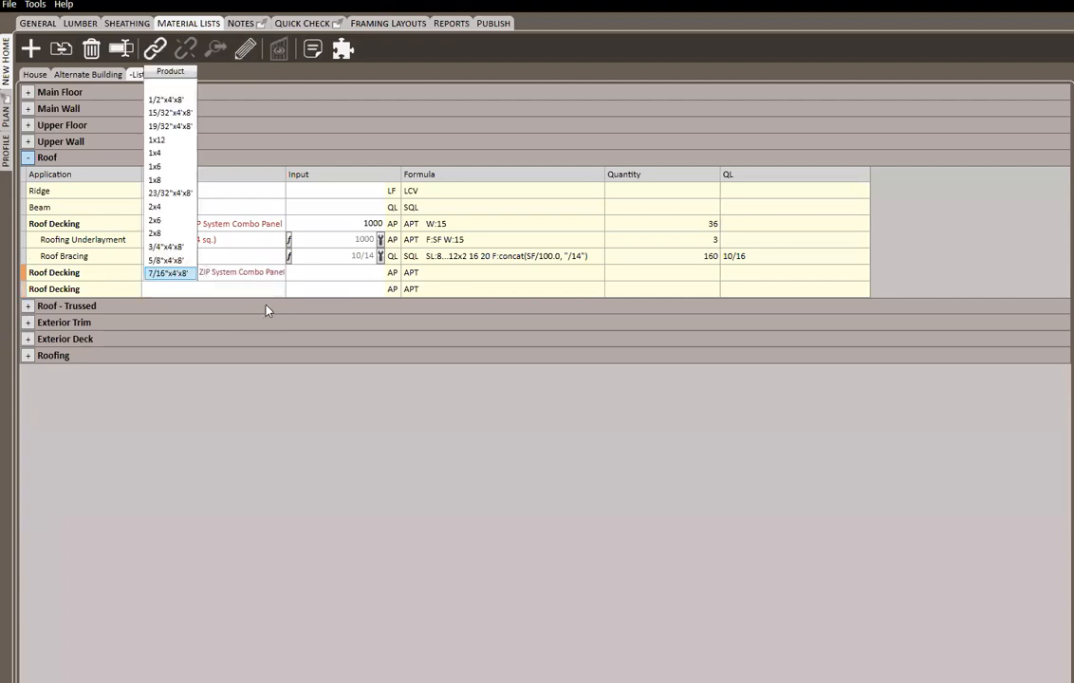
key(Return)
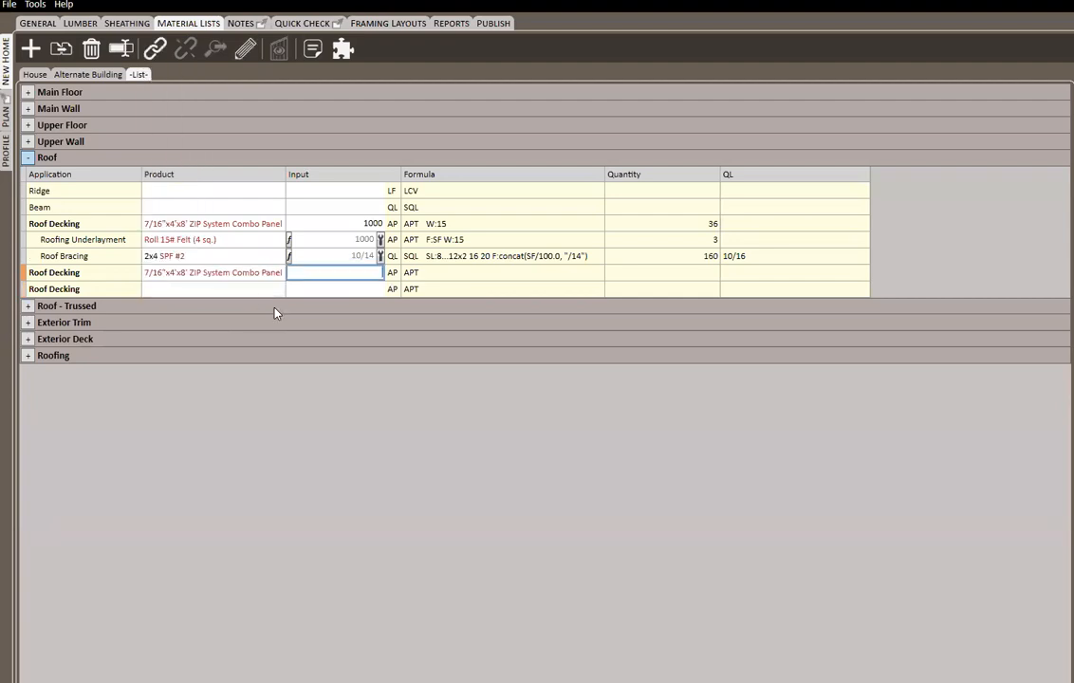
text(398)
key(Return)
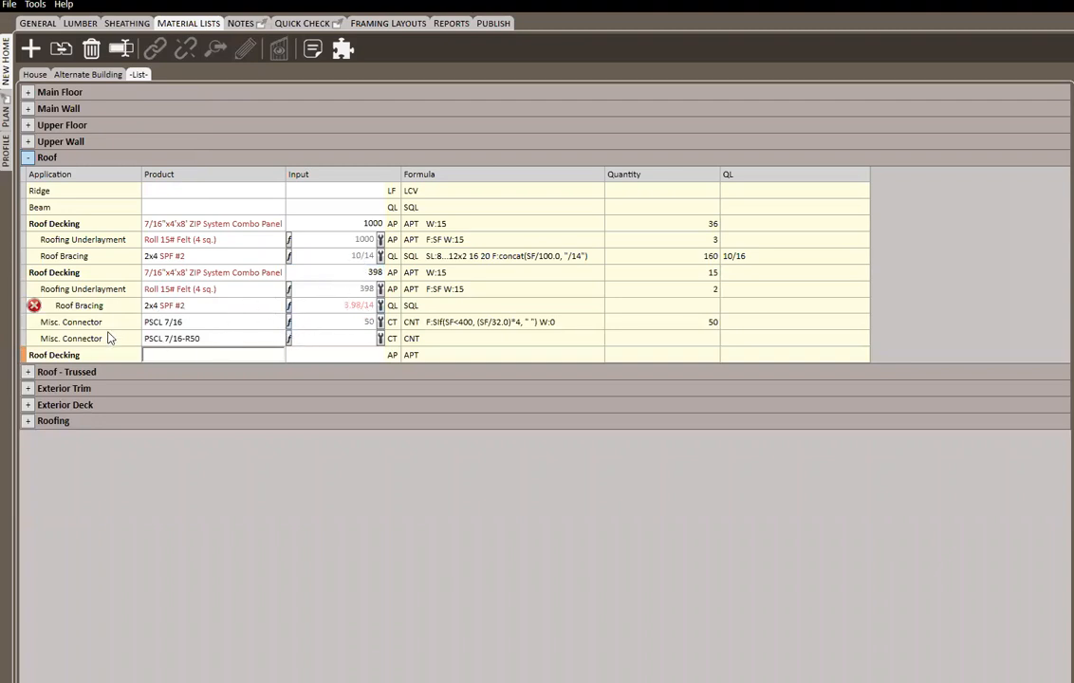
Test the under-400 condition by setting the second Roof Decking line's input to 300
click(333, 273)
text(3)
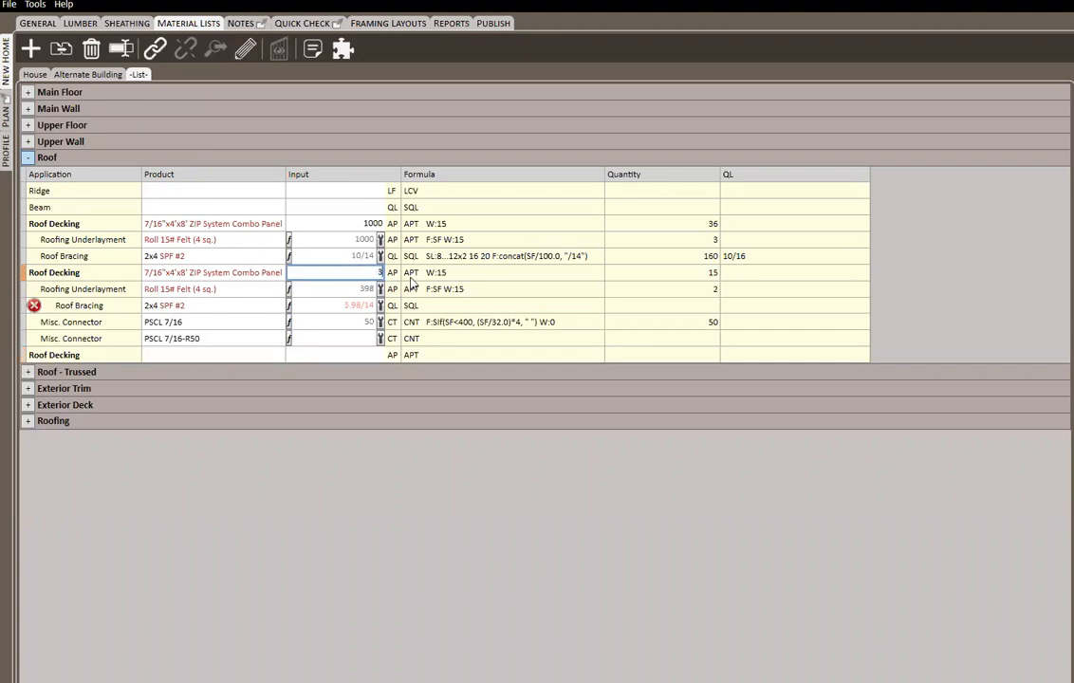
text(00)
key(Return)
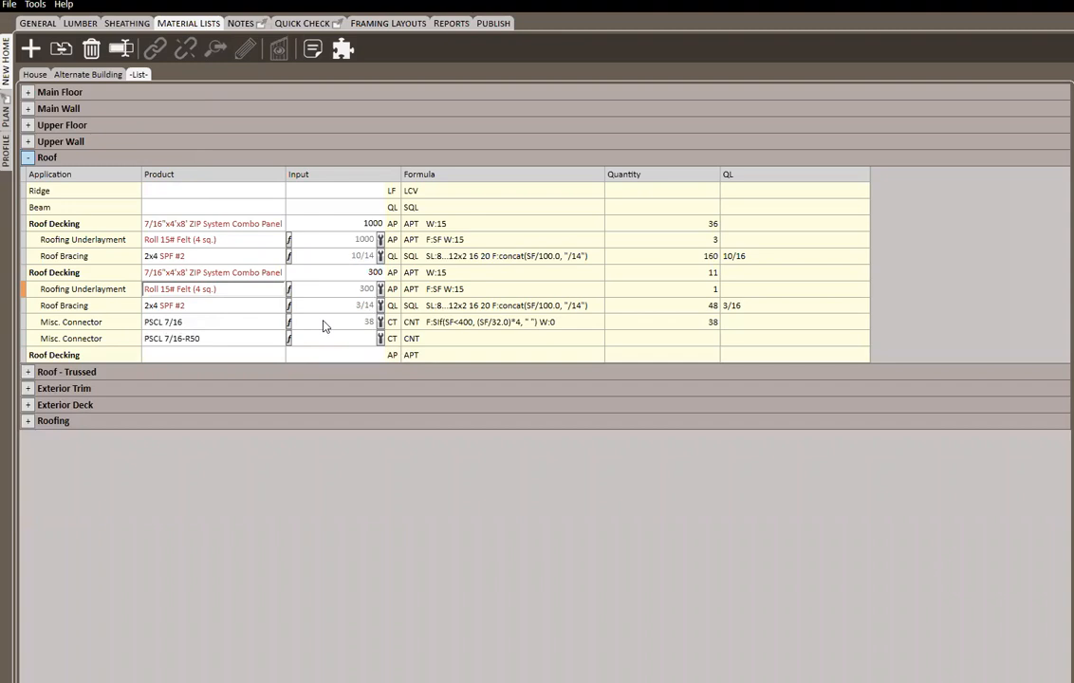
Set the second Roof Decking line's input to 500 to test the over-399 condition
click(380, 273)
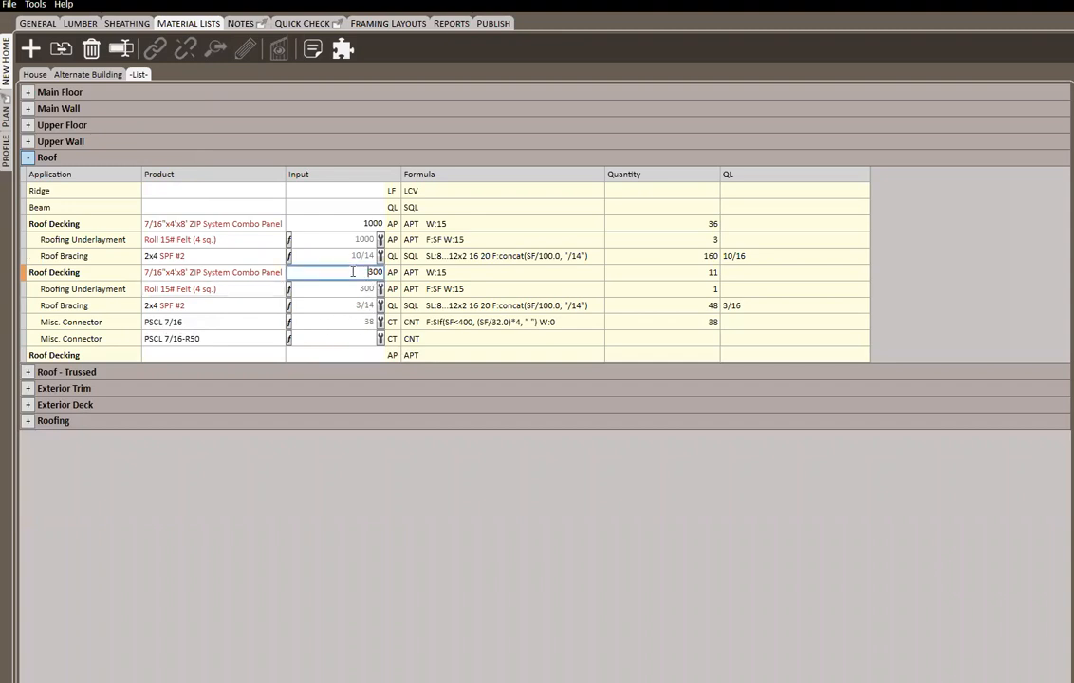
text(500)
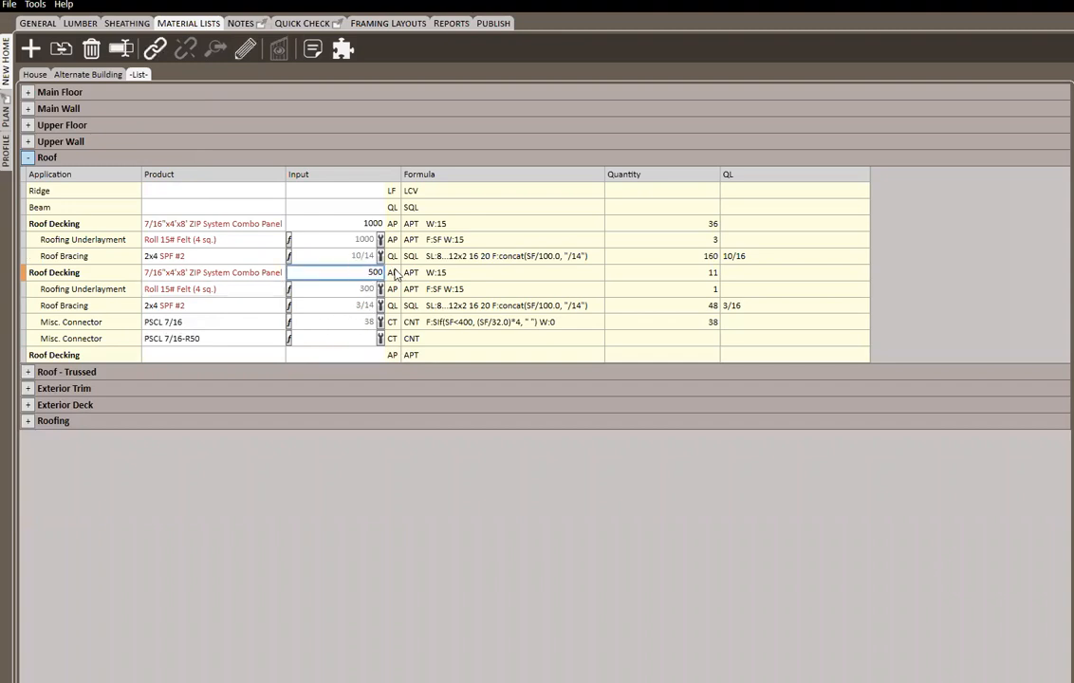
key(Tab)
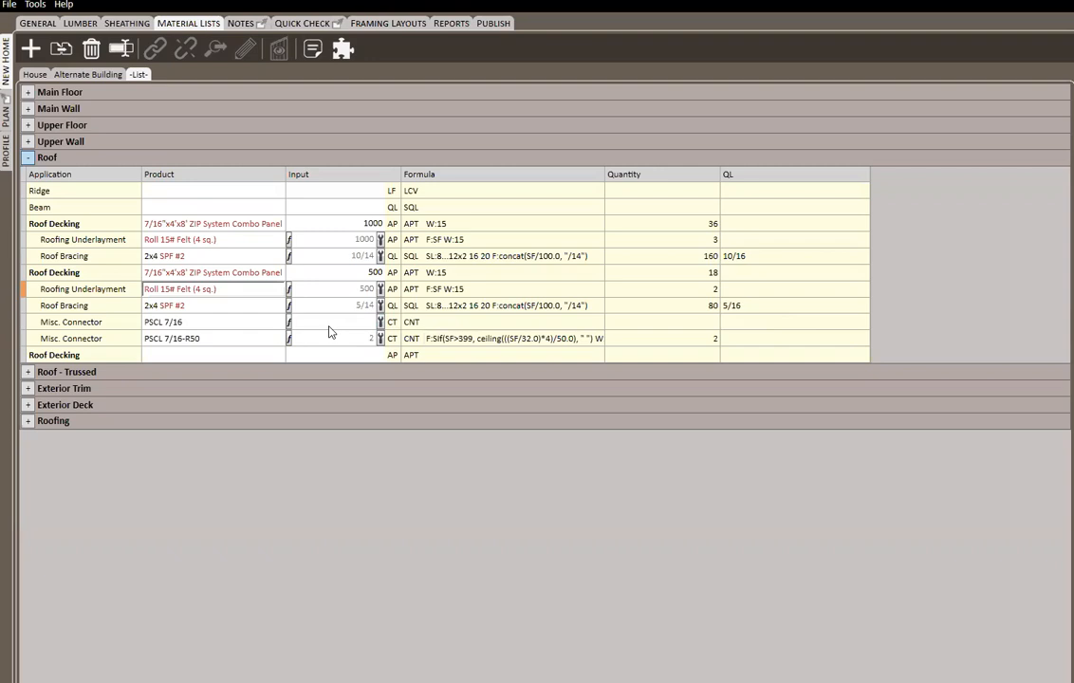
Compare the Roof Decking Kit's common components with its 7/16 usage and that usage's assigned product families in the profile
click(7, 145)
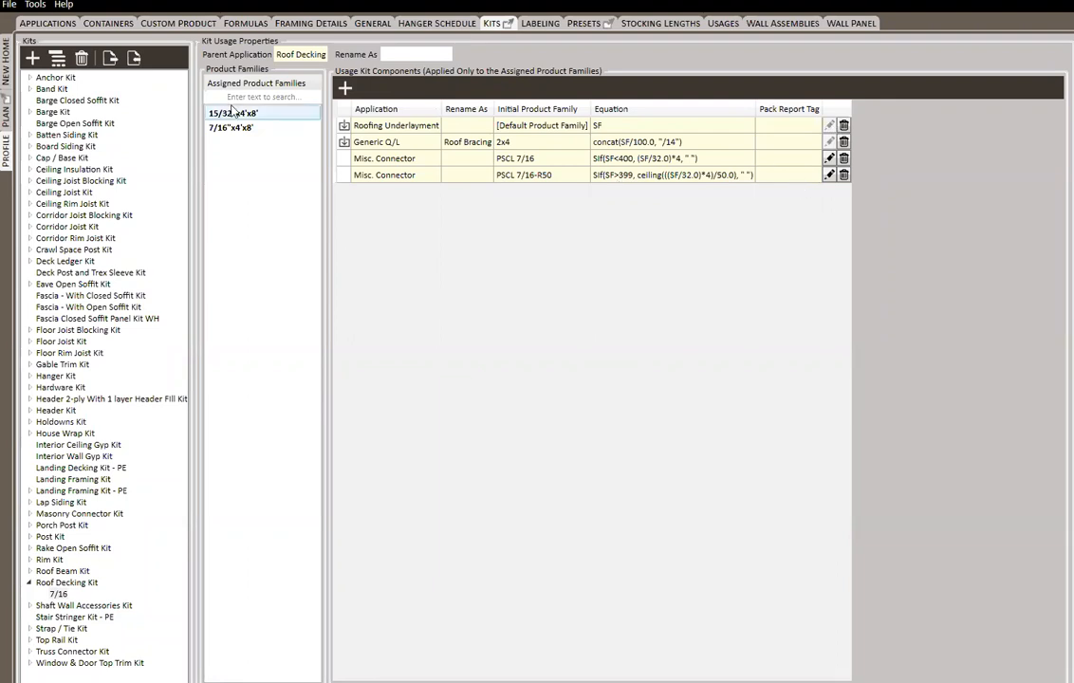
click(68, 583)
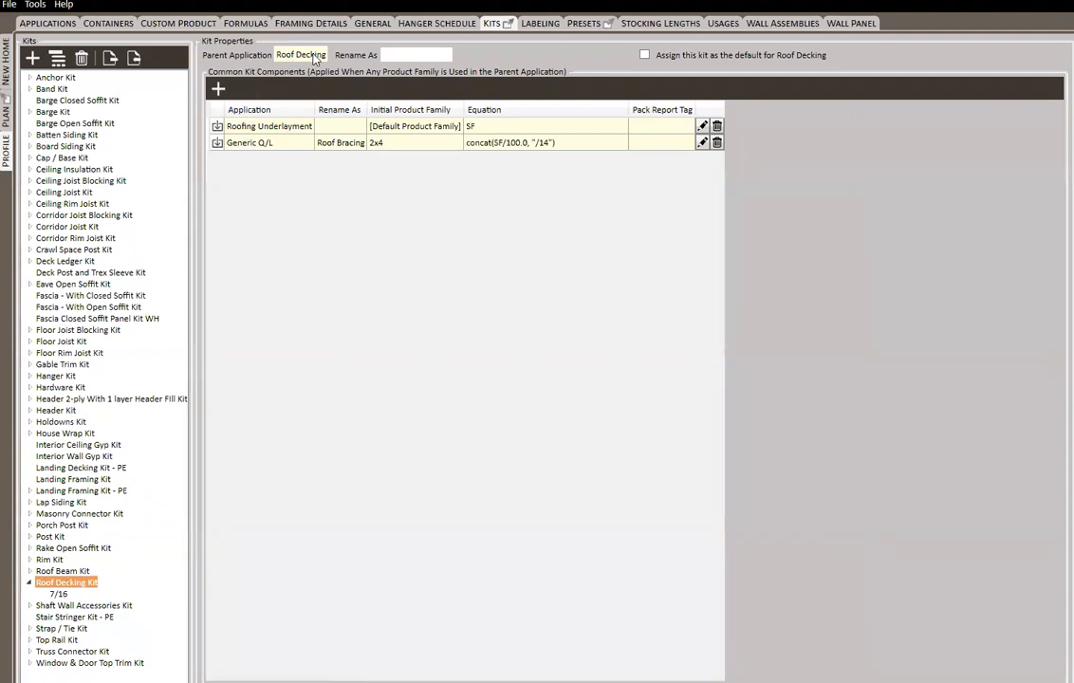
click(58, 594)
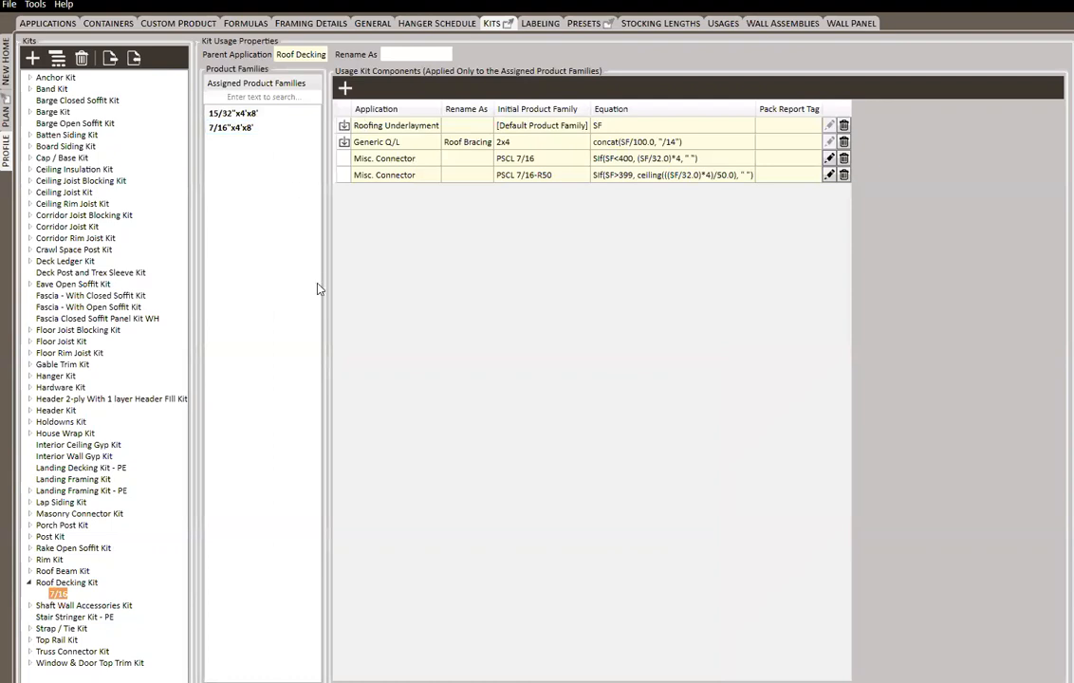
click(234, 128)
click(71, 582)
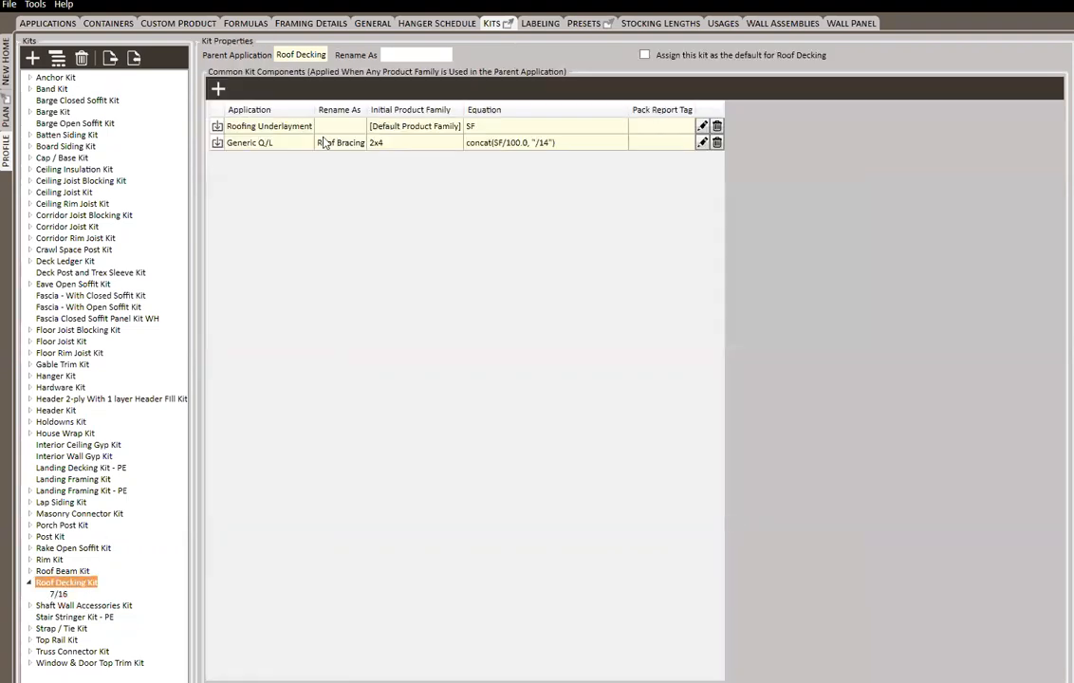
Try turning off the assignment of all available product families for the Roofing Underlayment common component, and discard the edit
click(702, 126)
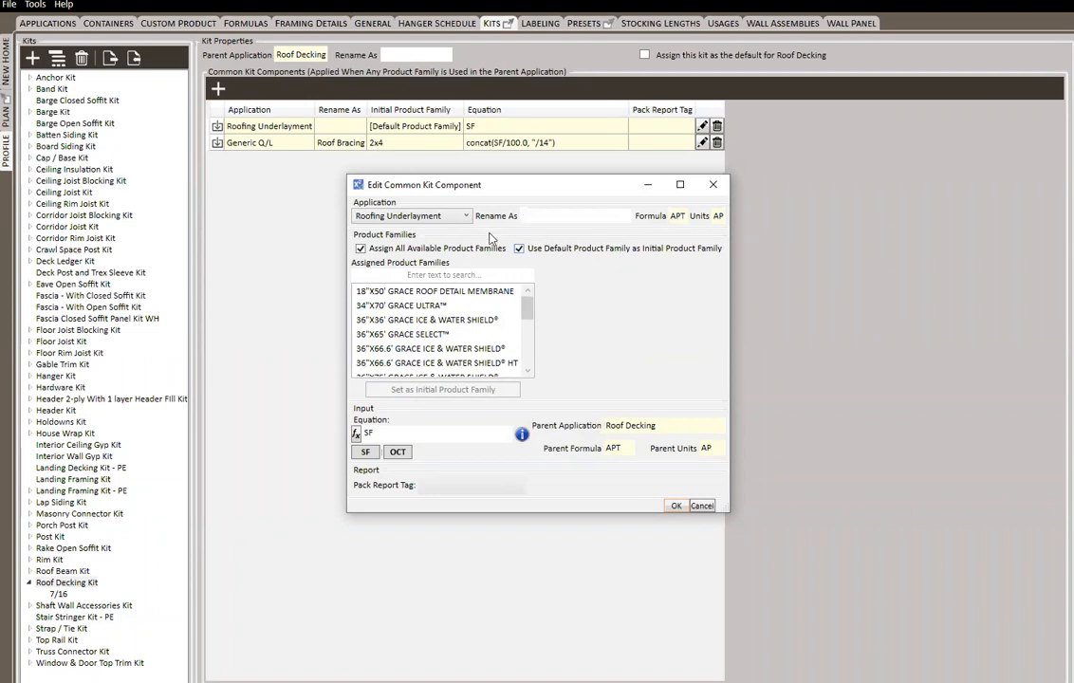
click(361, 249)
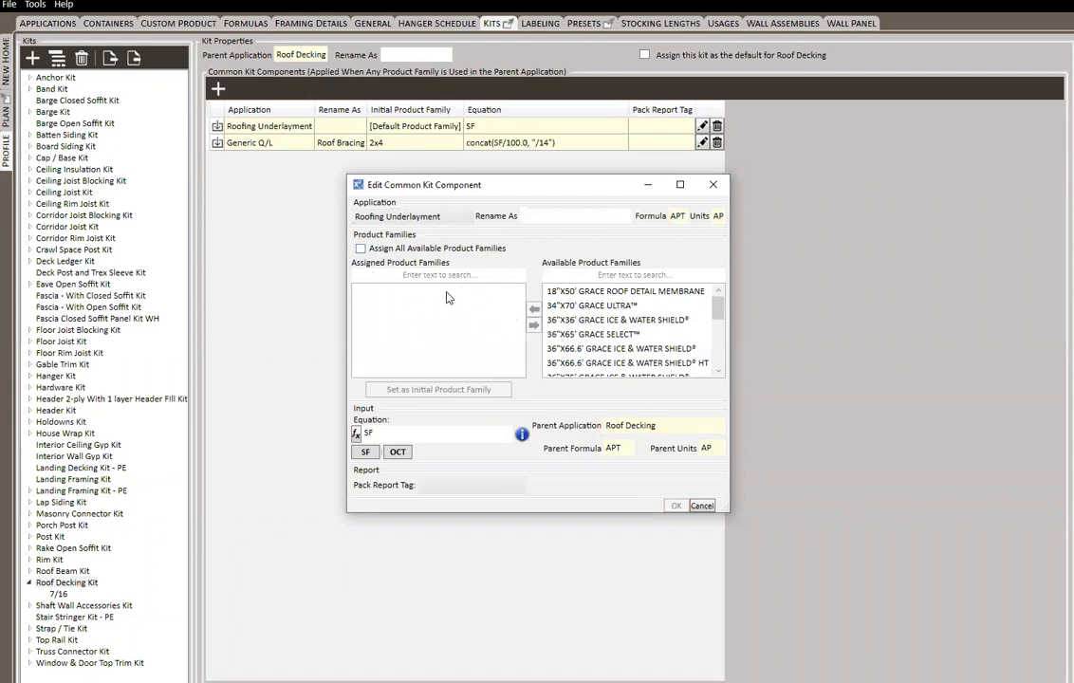
click(702, 506)
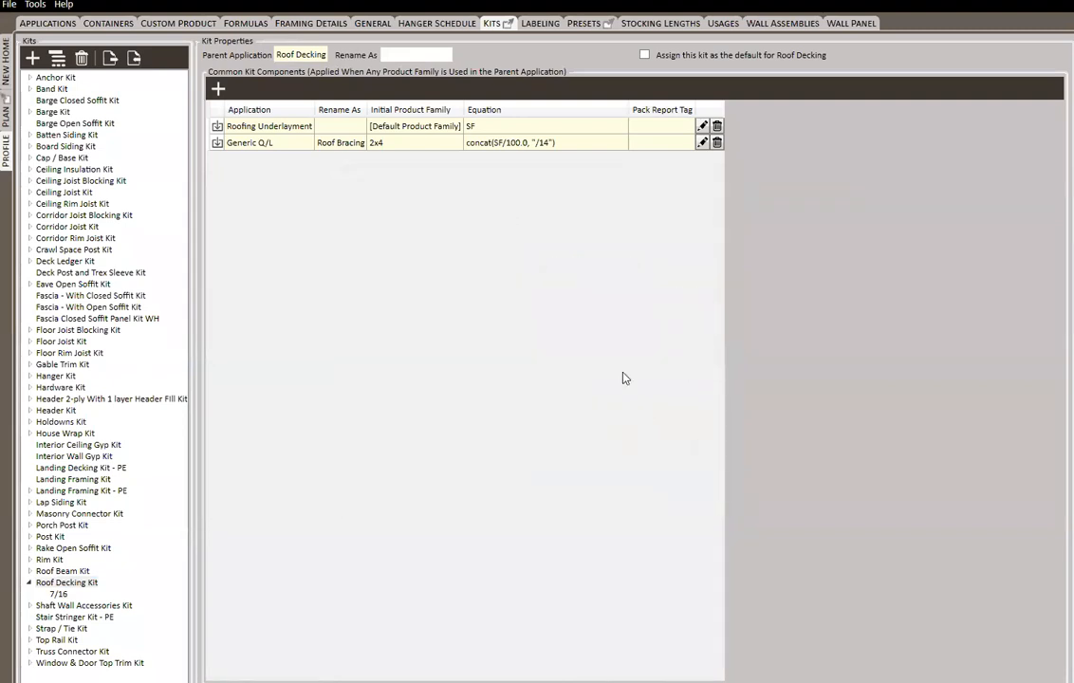
Check the product choices offered for the second Roof Decking's Roof Bracing line in the new home's material list
click(6, 71)
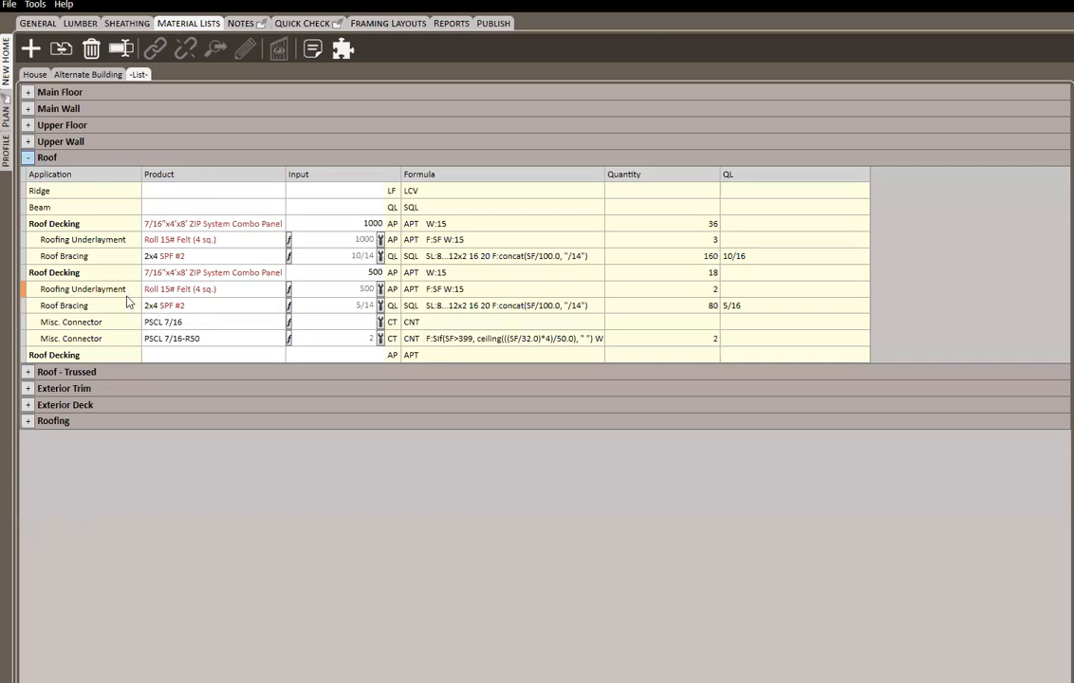
click(181, 309)
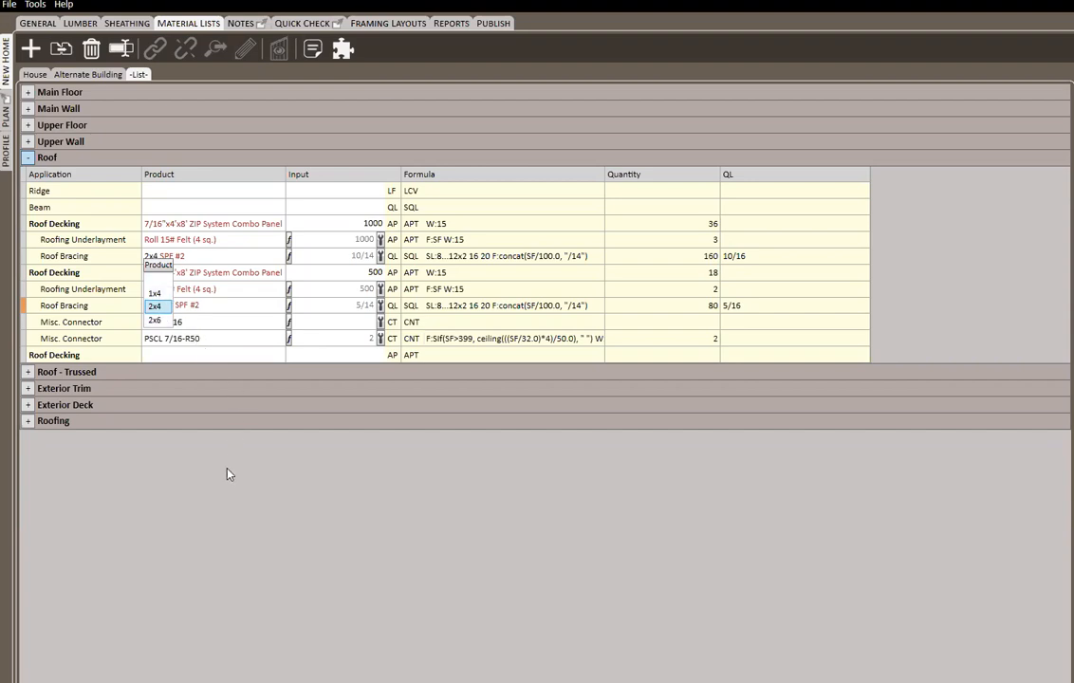
click(8, 114)
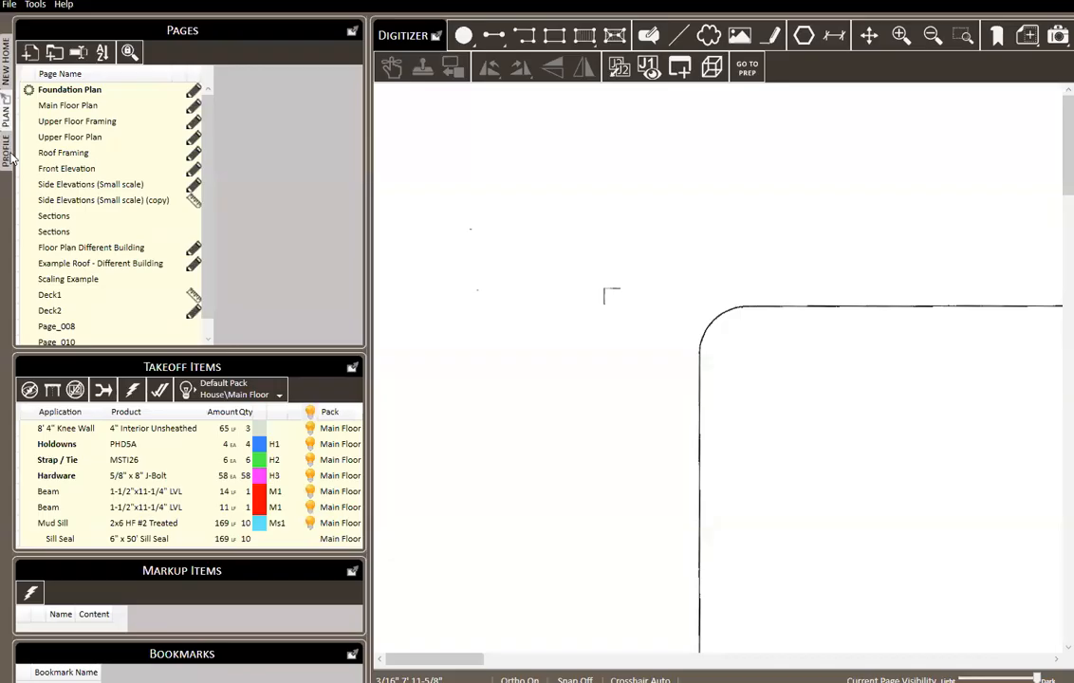
Reopen the profile's Roofing Underlayment common component for editing and bring up the list of available equation functions
click(12, 141)
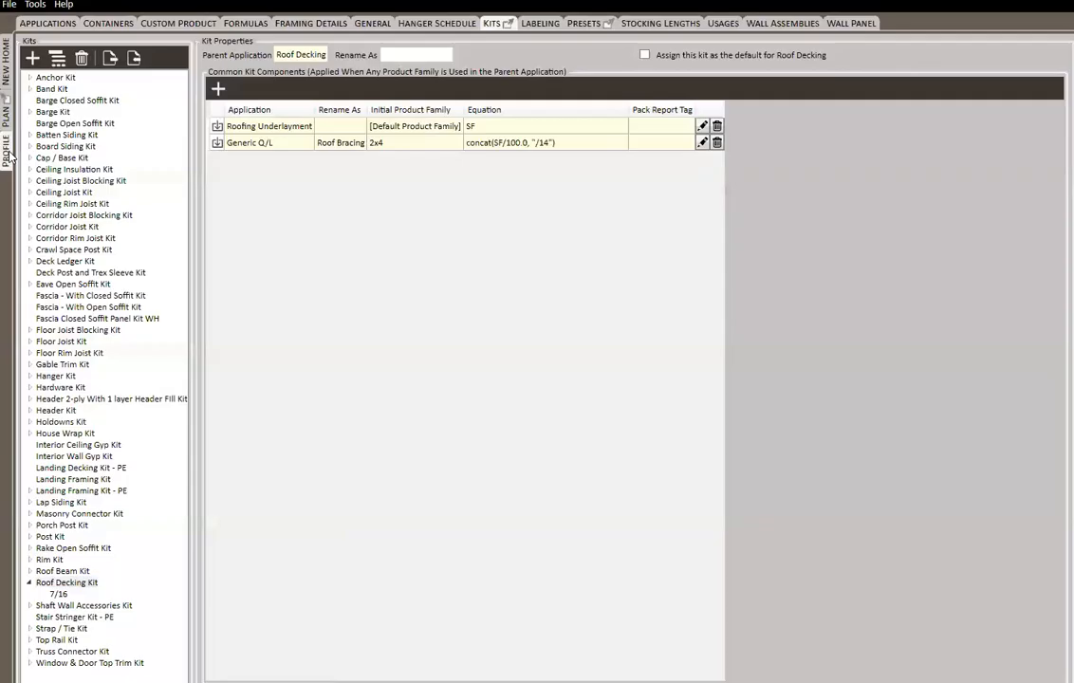
click(702, 127)
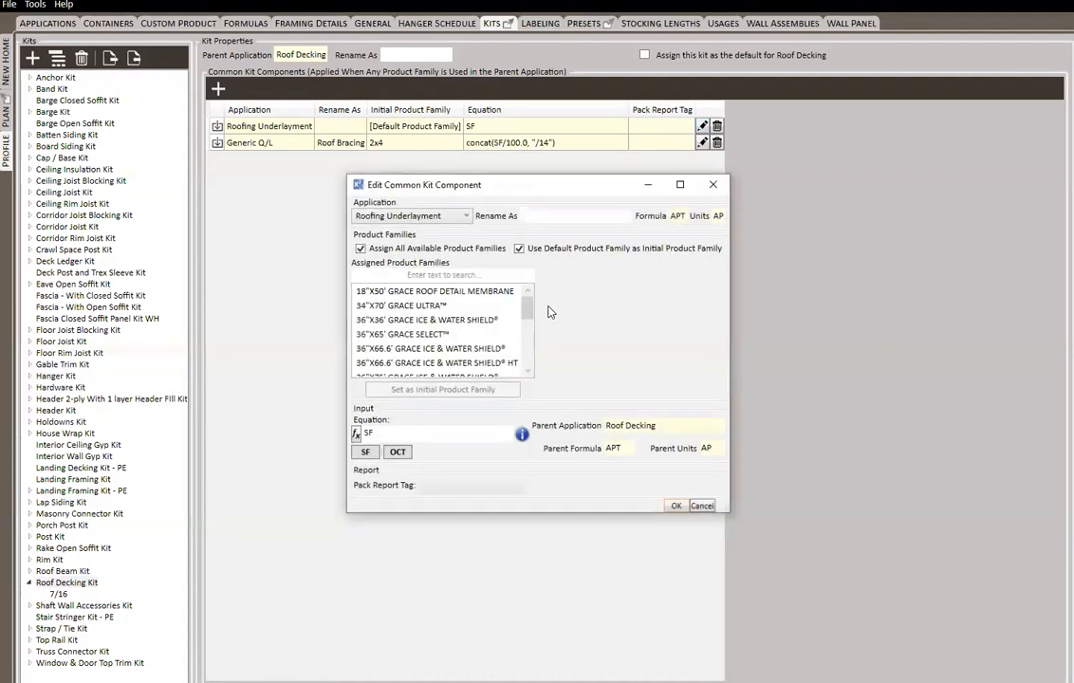
click(358, 435)
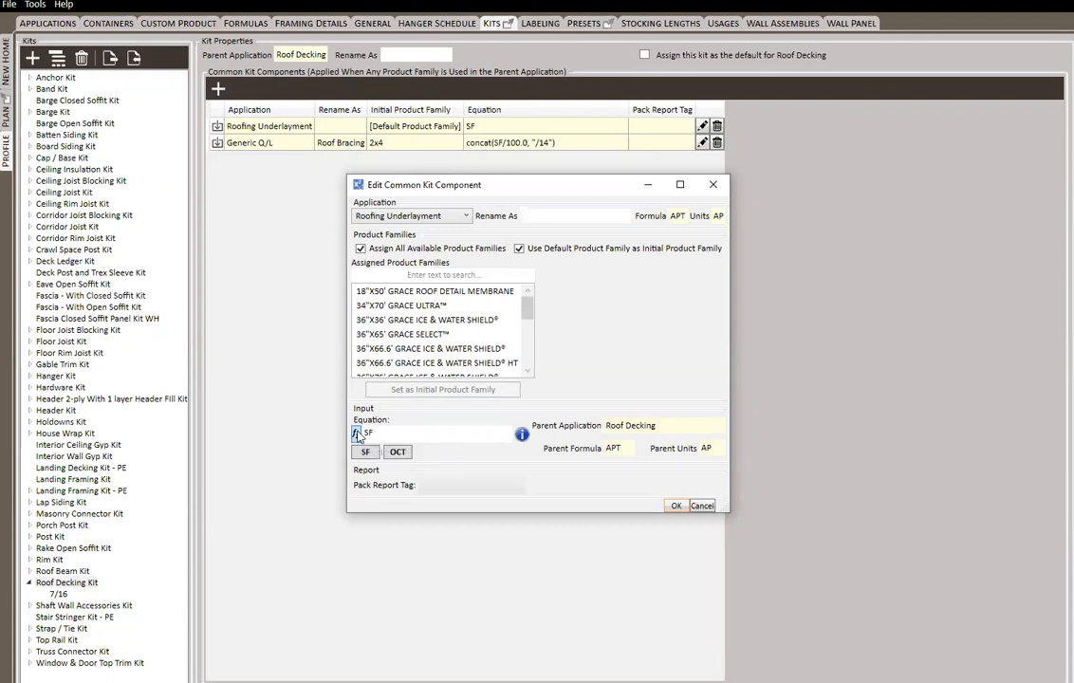